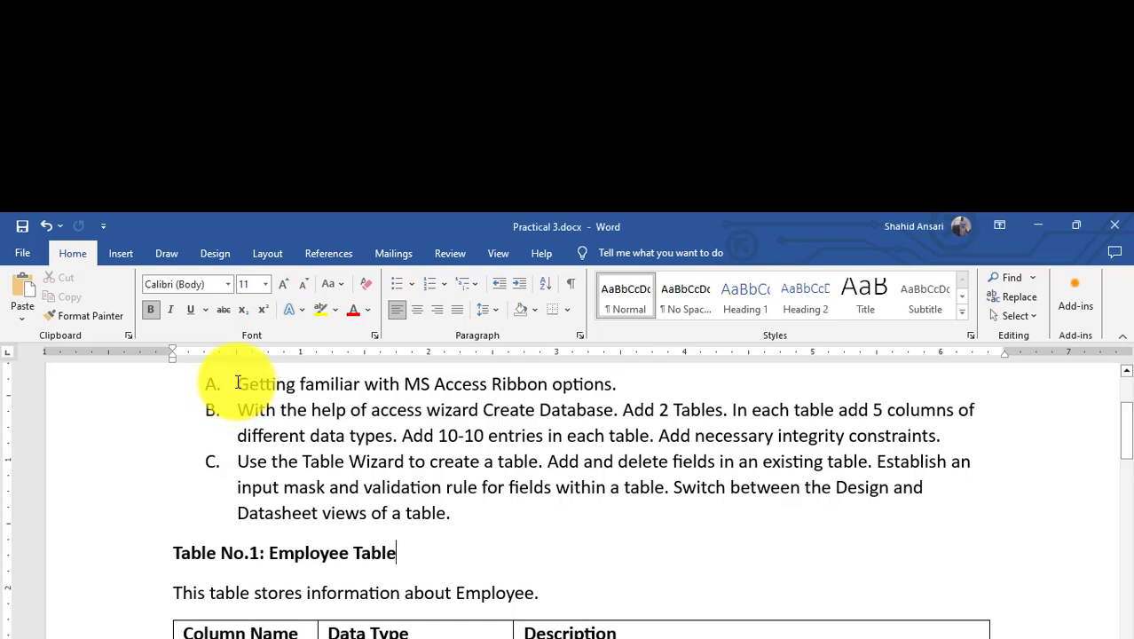
Step: Highlight task A and task B's requirements: Create Database, 2 tables, 5 columns, 10-10 entries, integrity constraints
left_click_drag(237, 383, 628, 383)
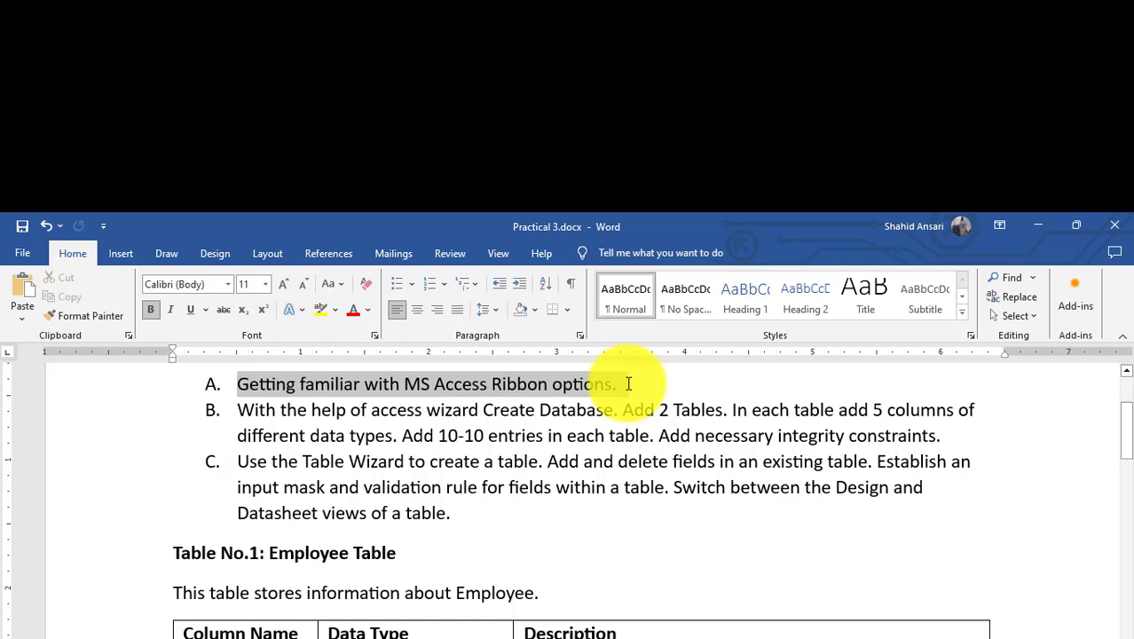
left_click(412, 444)
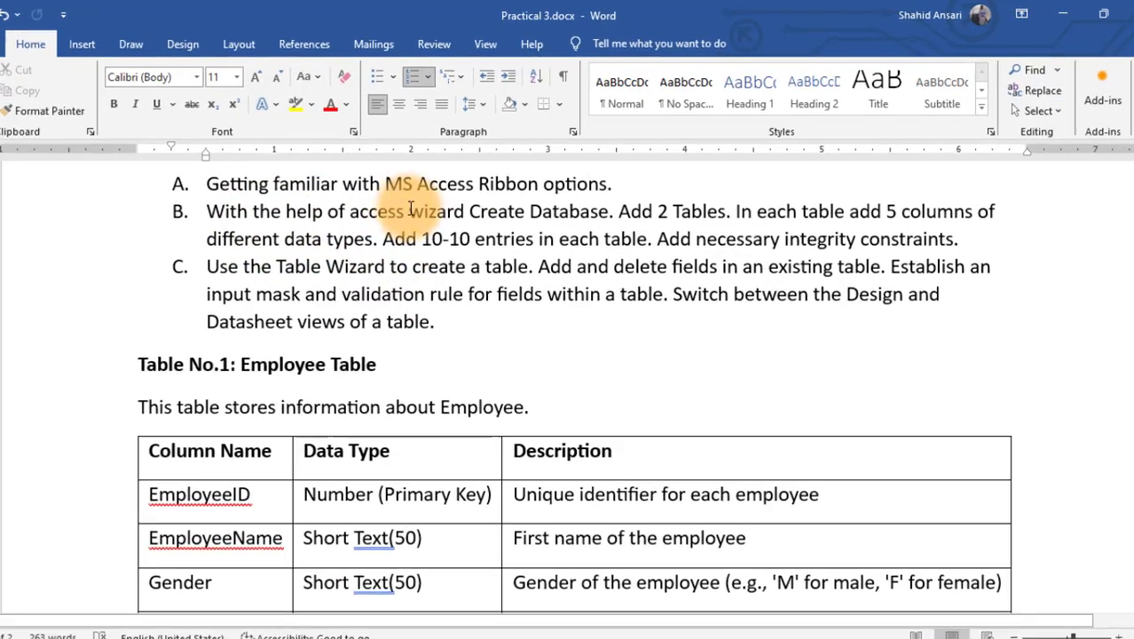
left_click(483, 198)
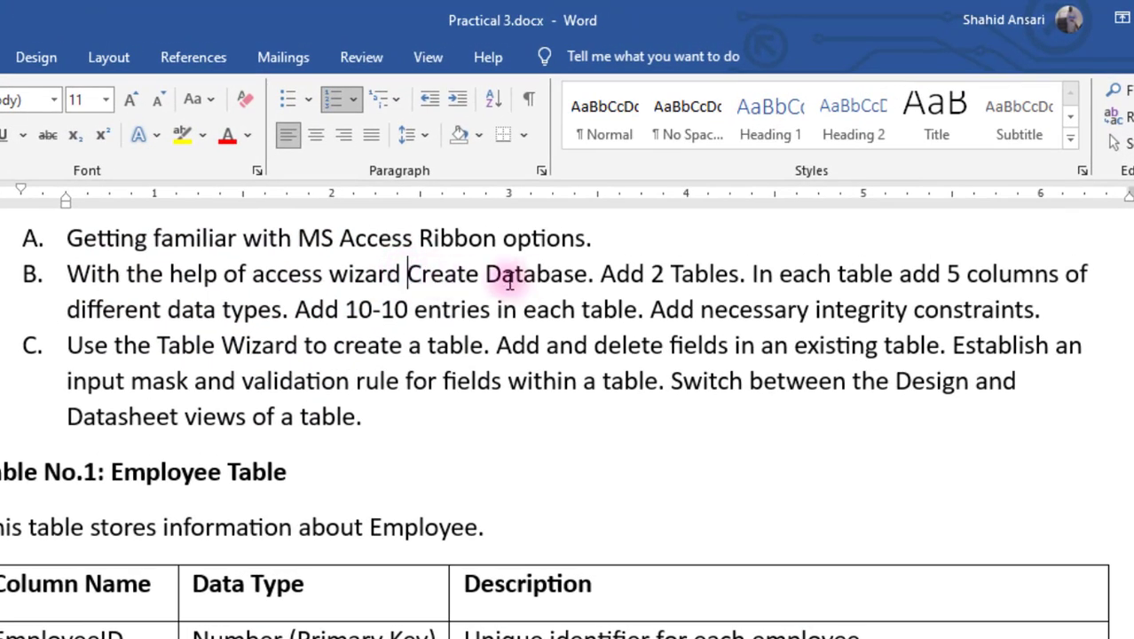
left_click(554, 278, "shift")
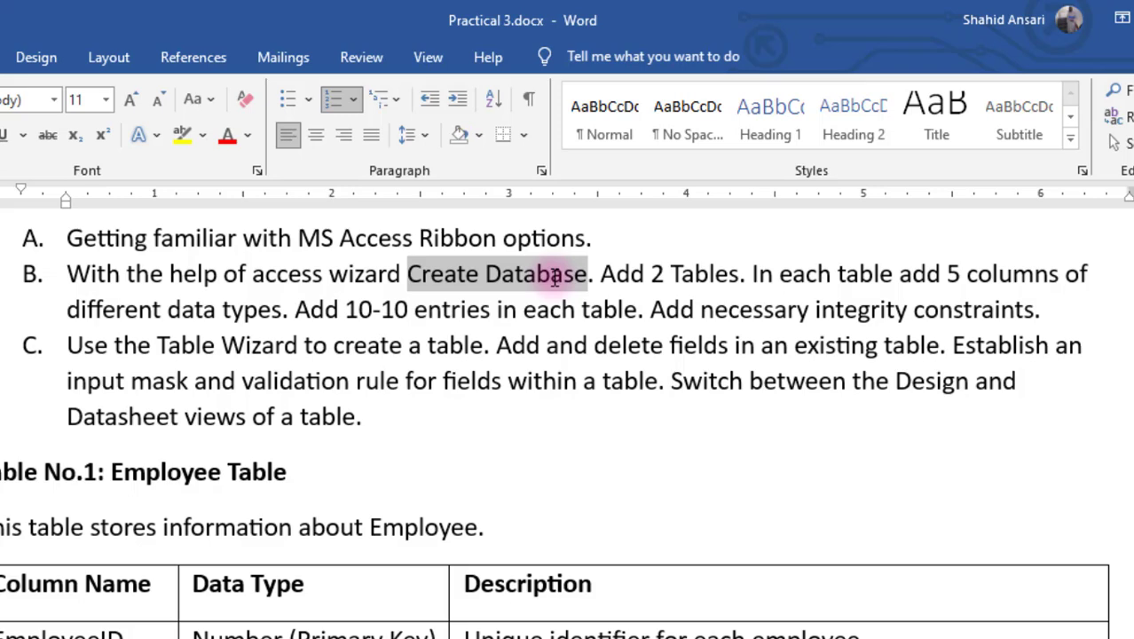
left_click_drag(652, 275, 723, 273)
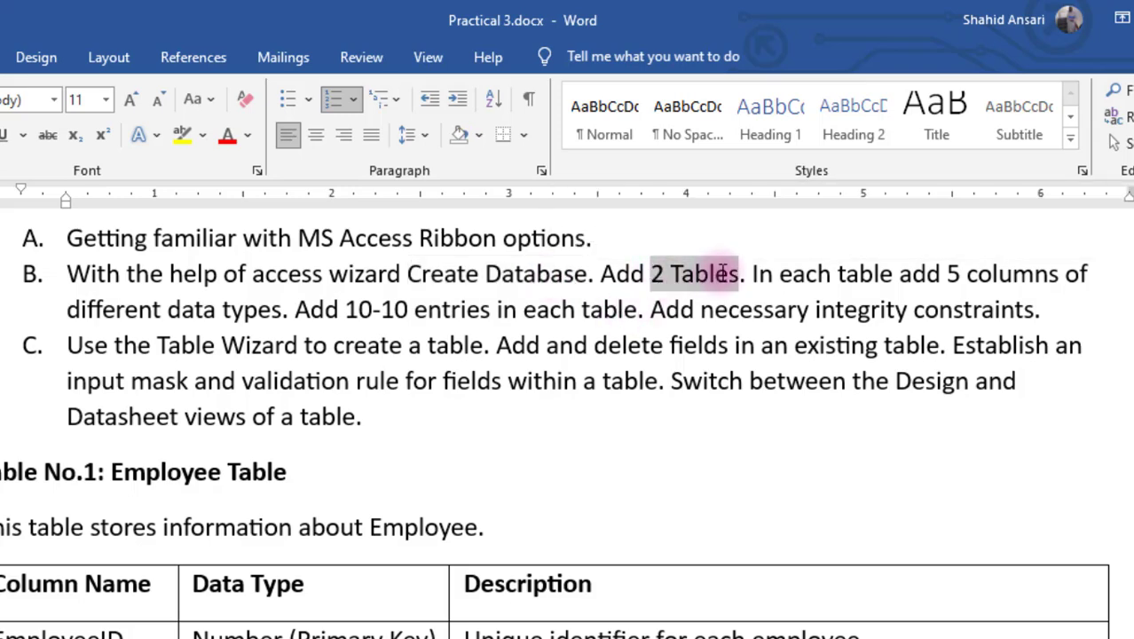
left_click(825, 307)
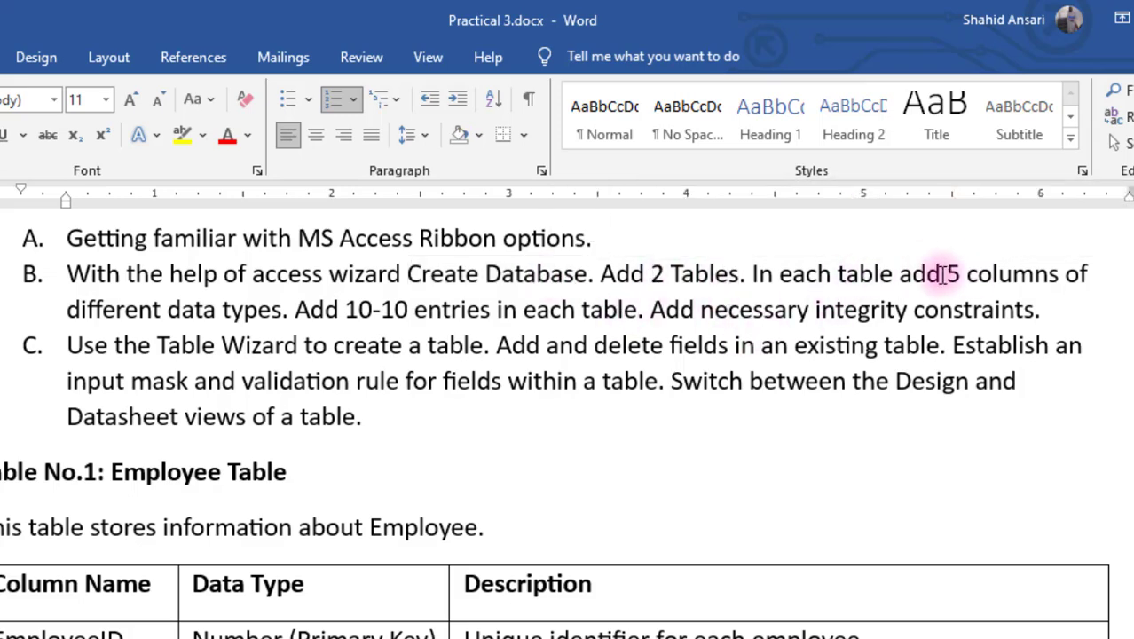
left_click_drag(942, 275, 1012, 277)
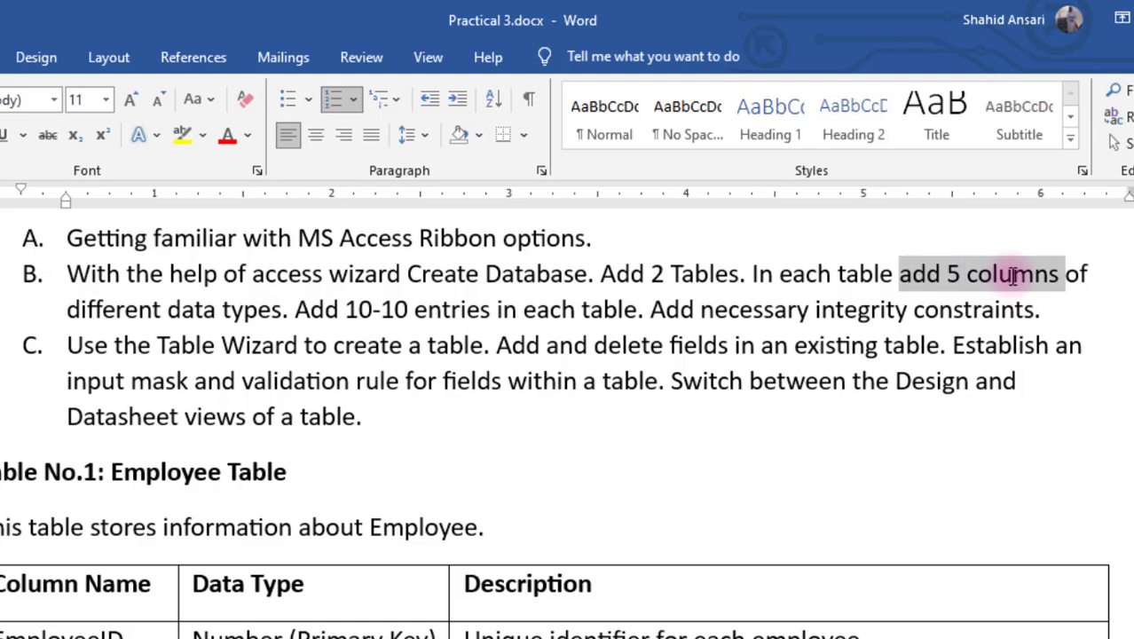
left_click(435, 362)
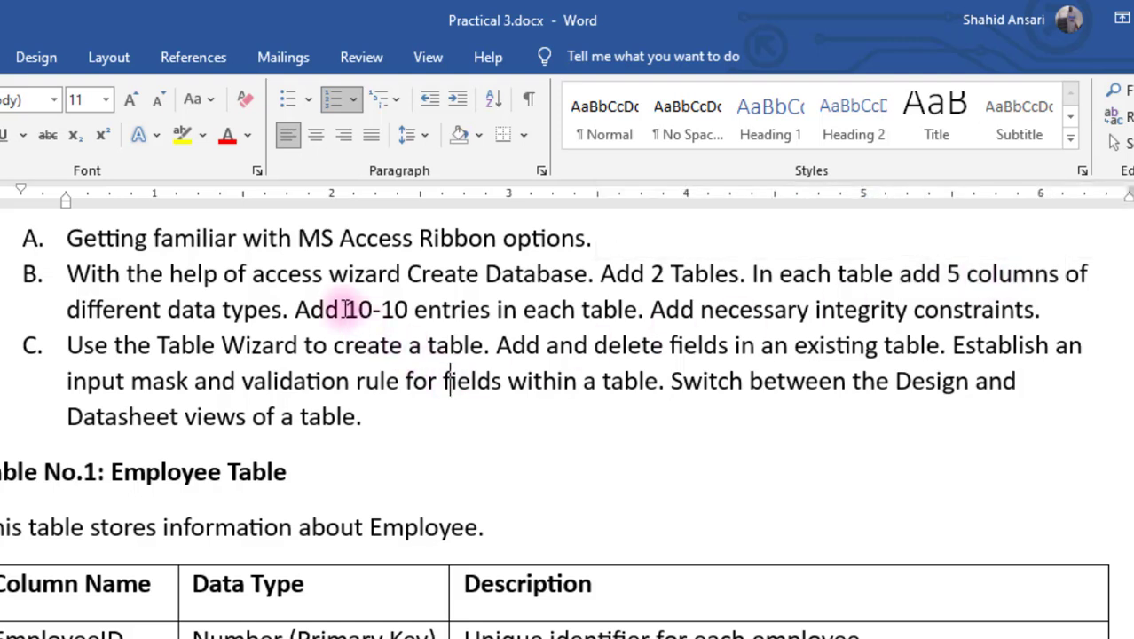
left_click_drag(345, 308, 600, 300)
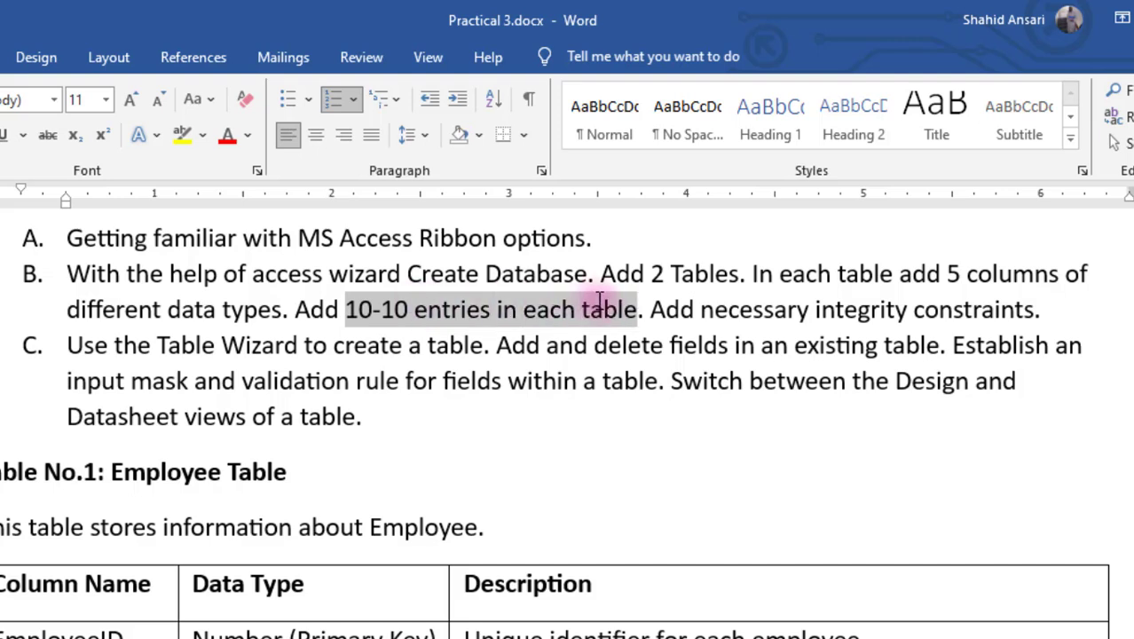
left_click(858, 380)
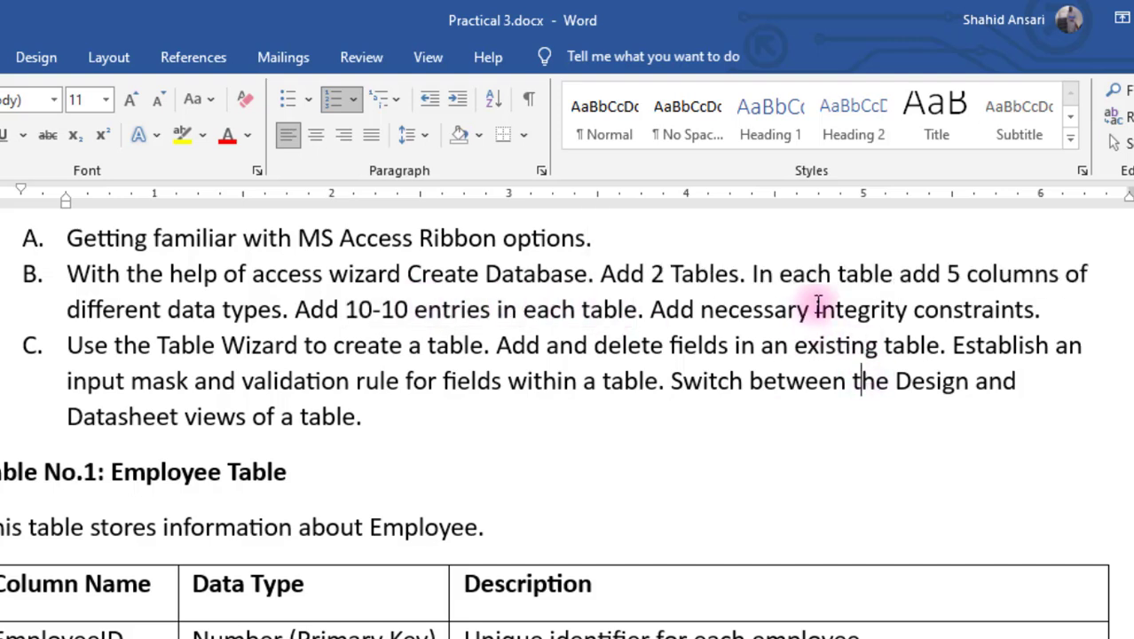
left_click_drag(818, 304, 949, 315)
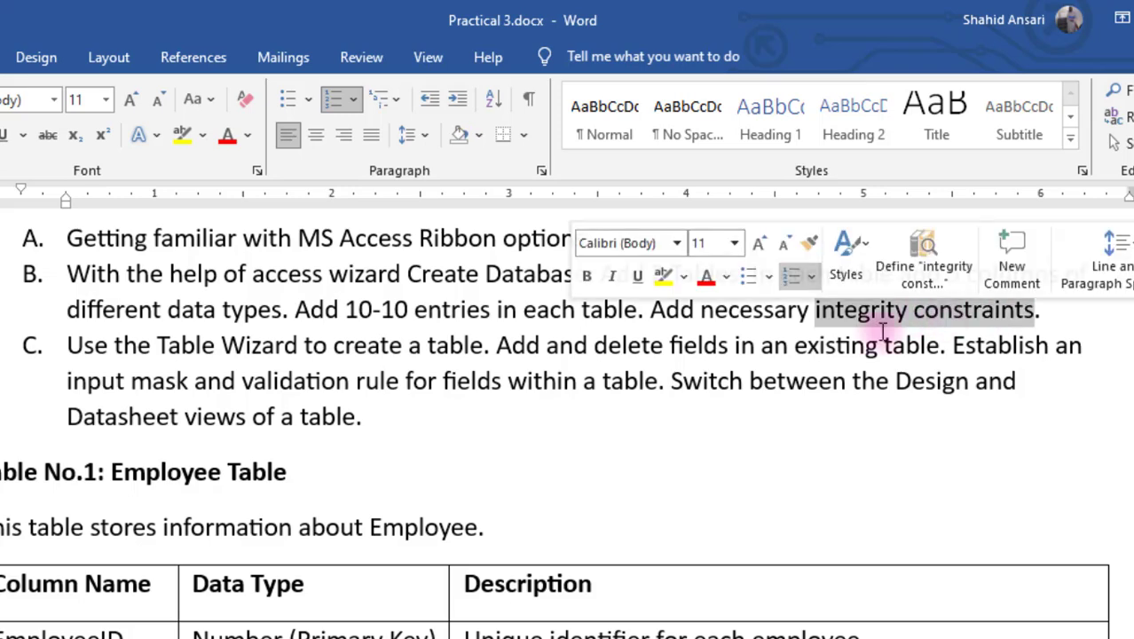
left_click(496, 399)
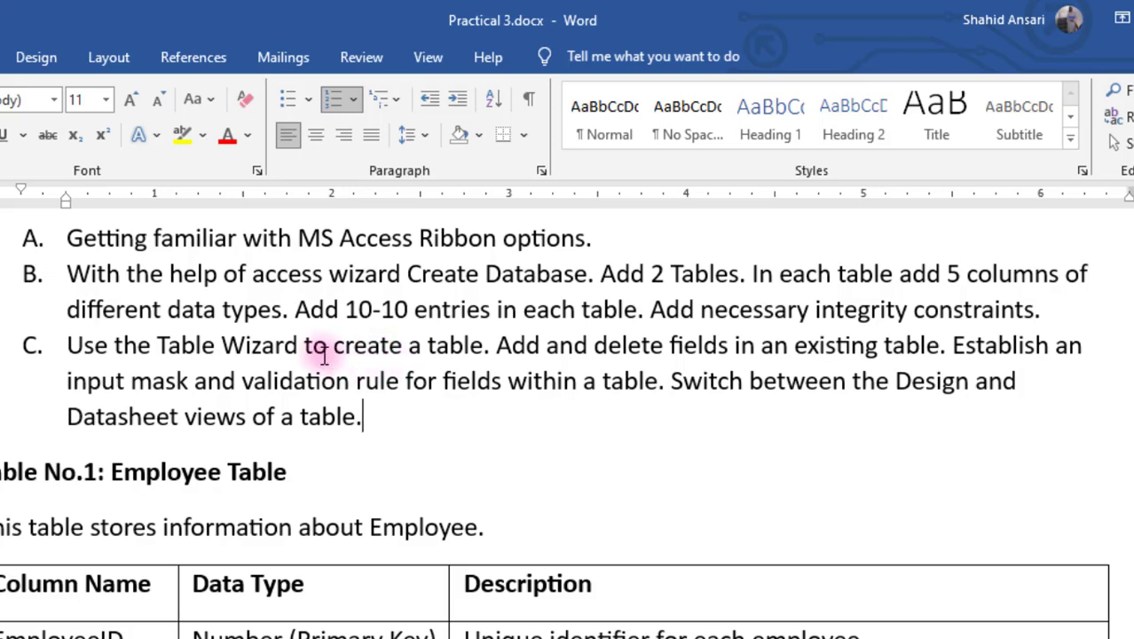
Step: Highlight task C's requirements: create tables, add/delete fields, input mask, validation rule, Design/Datasheet switching
left_click_drag(305, 348, 444, 347)
left_click(637, 346)
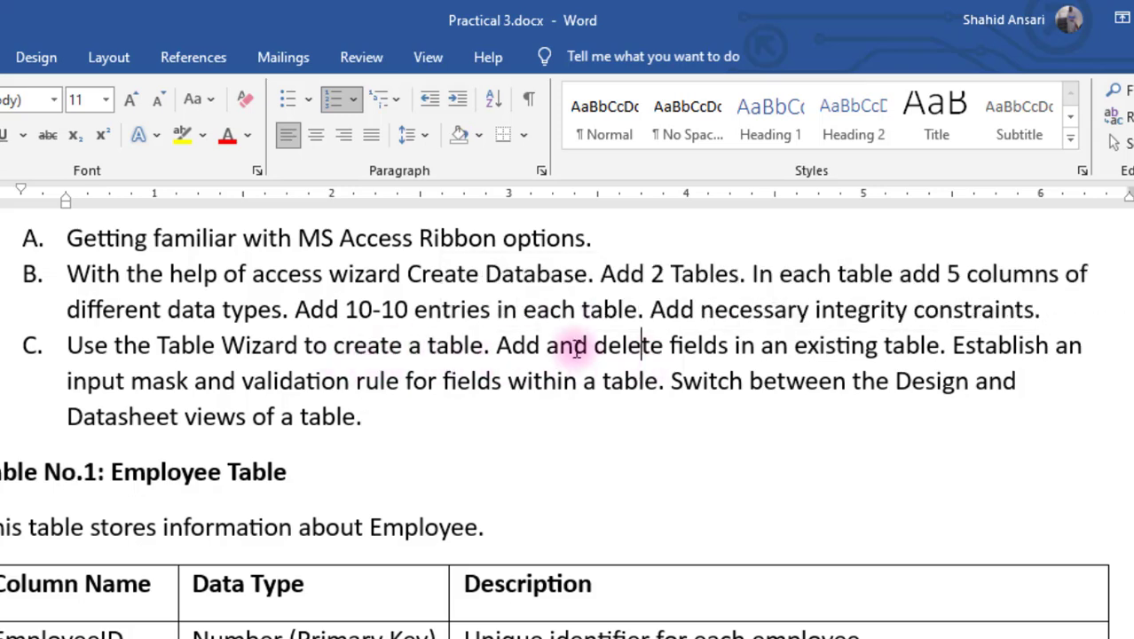
left_click_drag(575, 346, 697, 348)
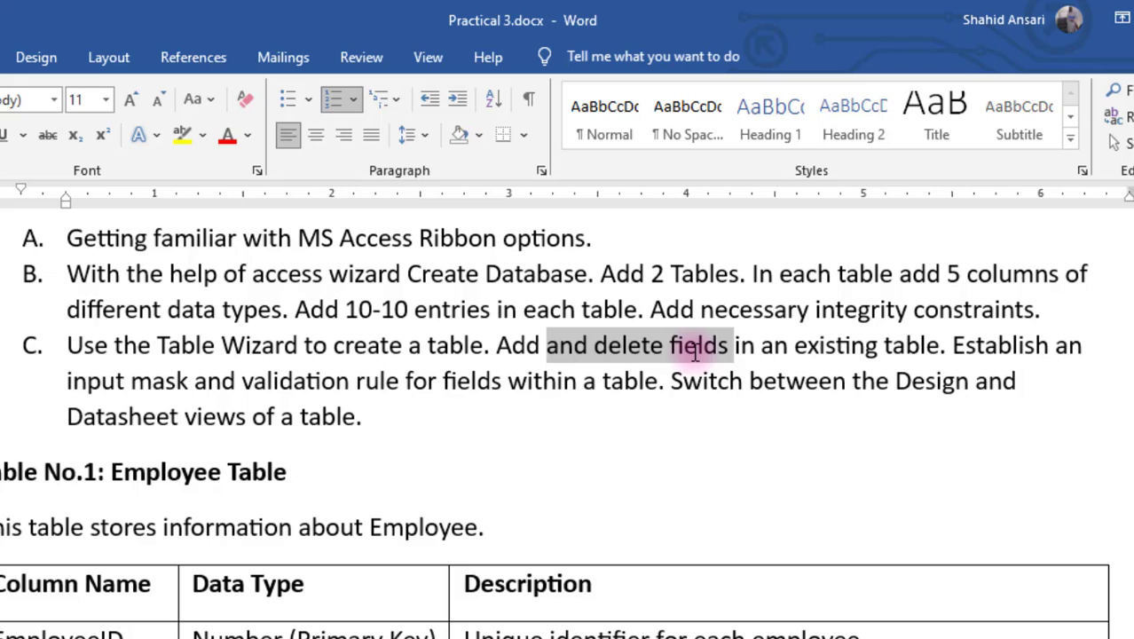
left_click_drag(696, 348, 915, 351)
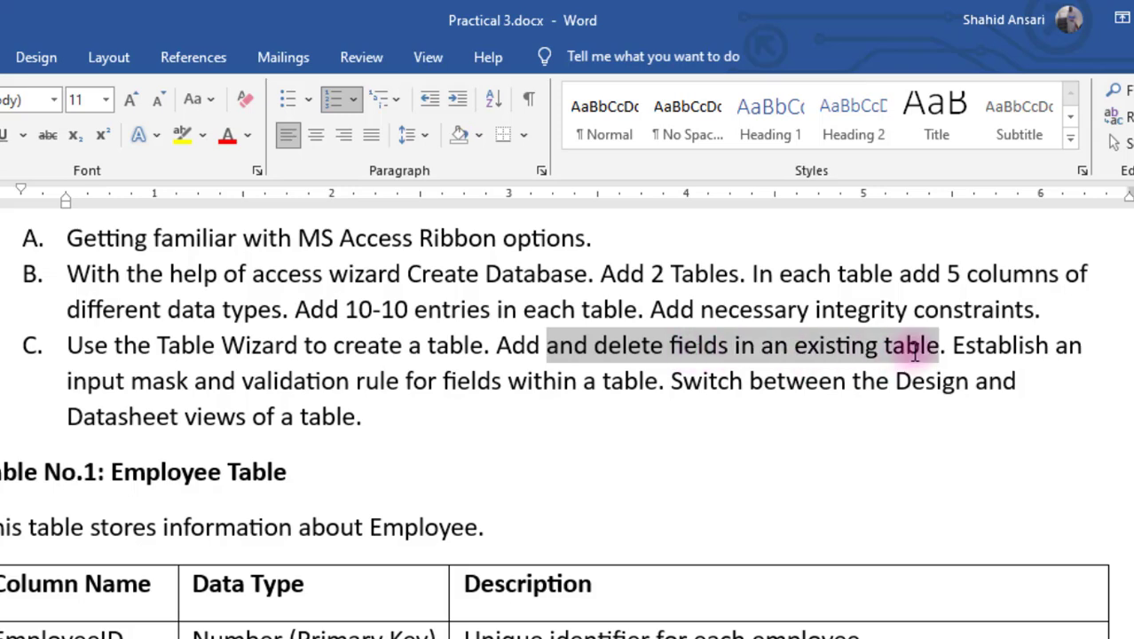
left_click(336, 416)
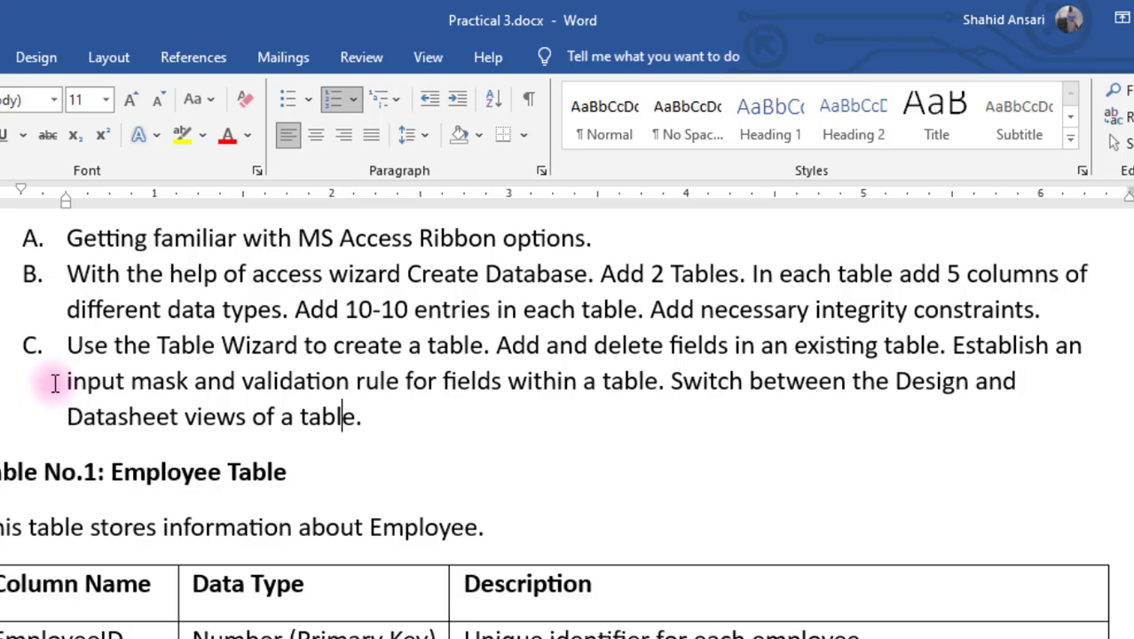
left_click_drag(55, 383, 383, 371)
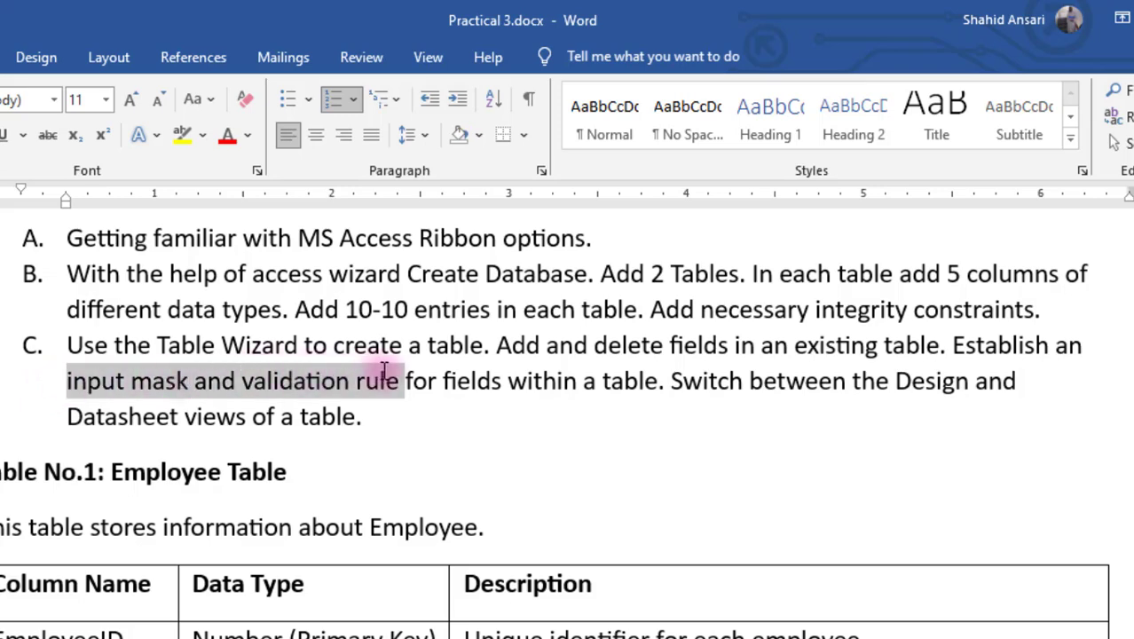
left_click_drag(672, 382, 895, 383)
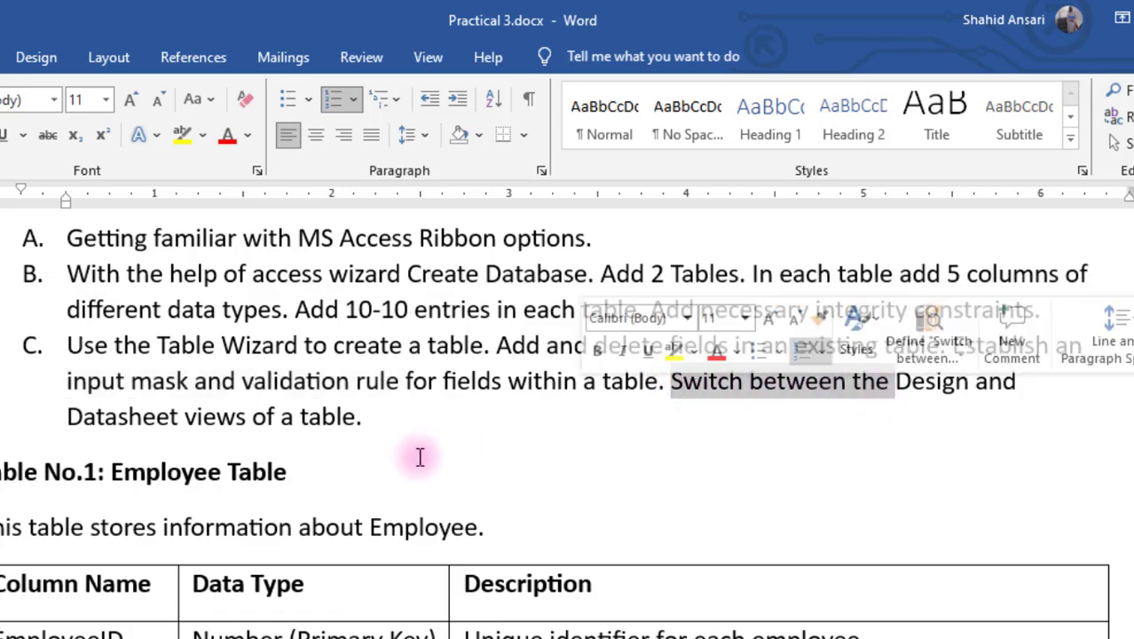
left_click(268, 472)
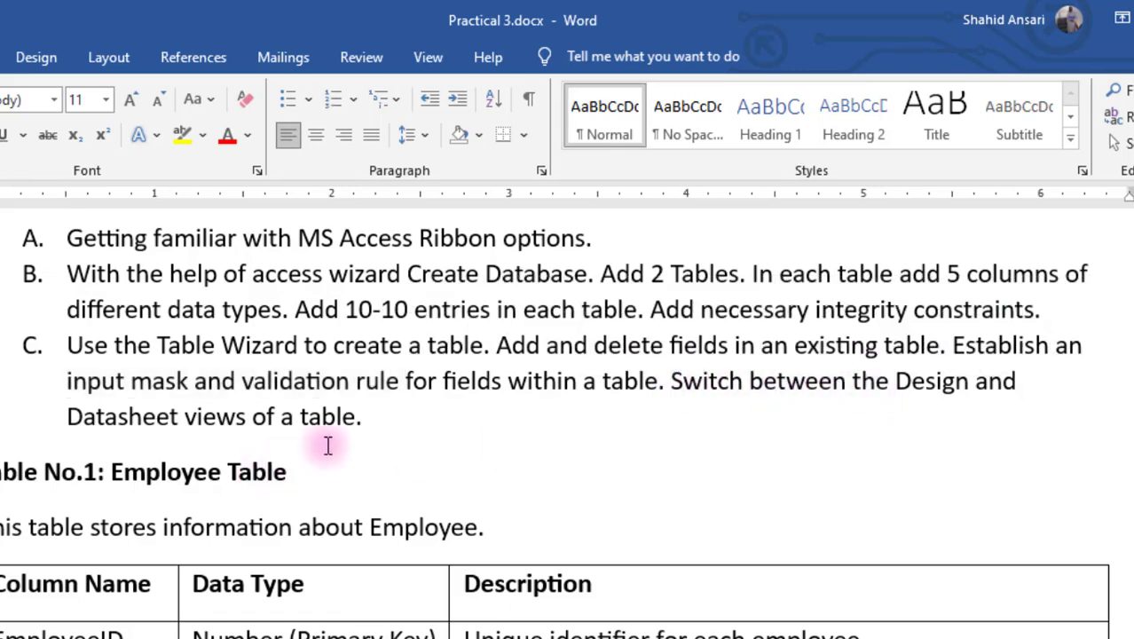
Step: Scroll down and highlight the Employee Table and Customers Table headings
scroll(327, 446, "down", 3)
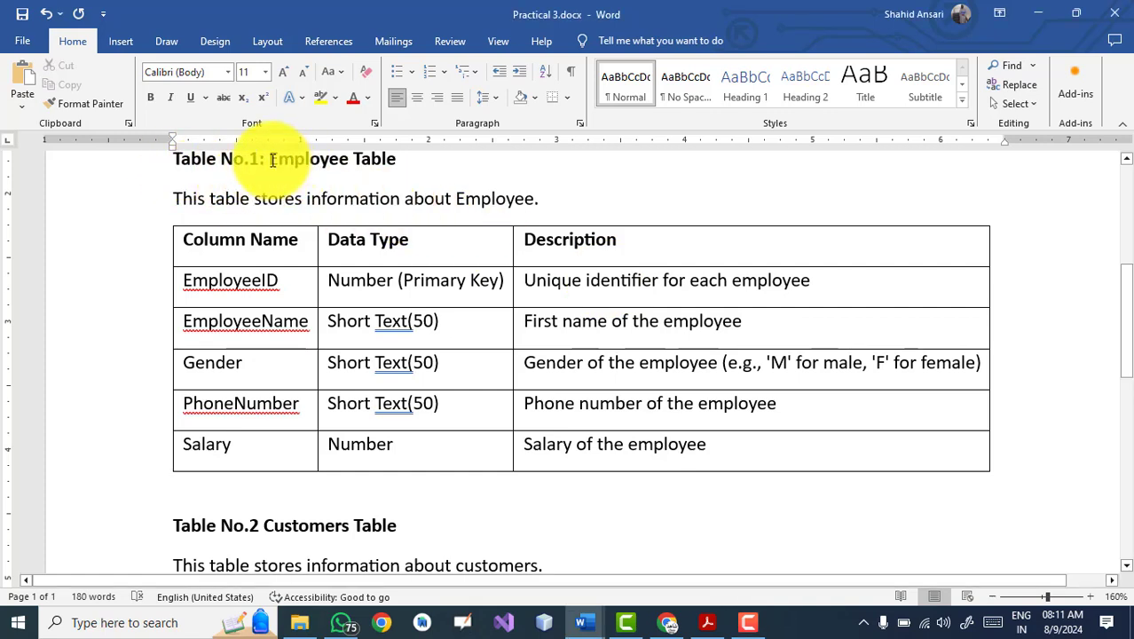
left_click_drag(302, 158, 421, 157)
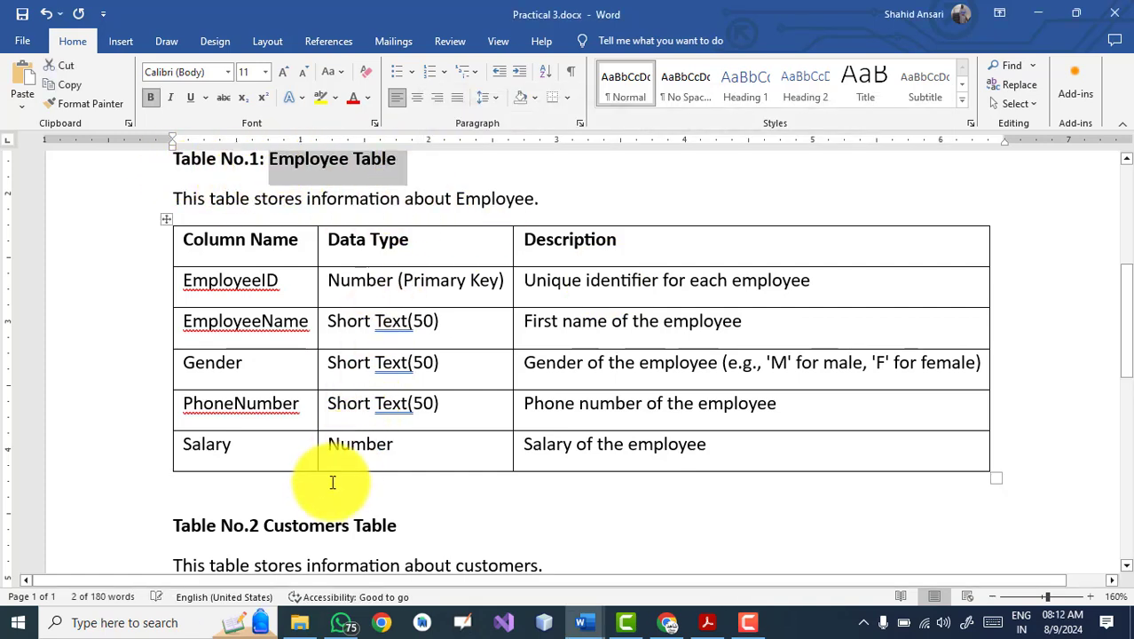
left_click(154, 541)
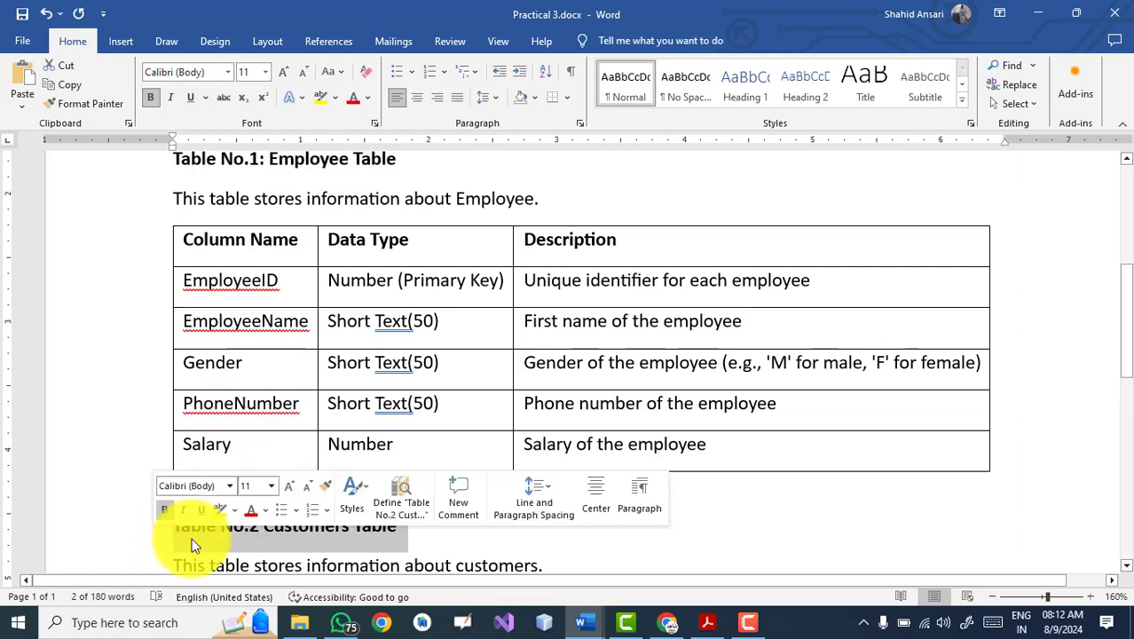
left_click(344, 554)
left_click_drag(276, 528, 396, 526)
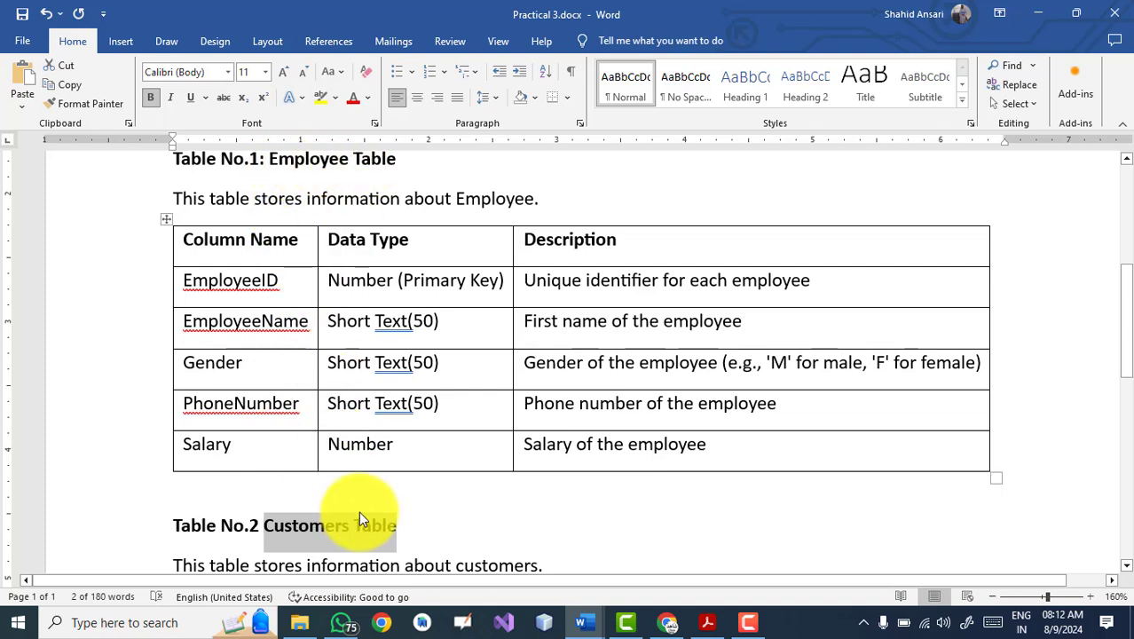
left_click(598, 496)
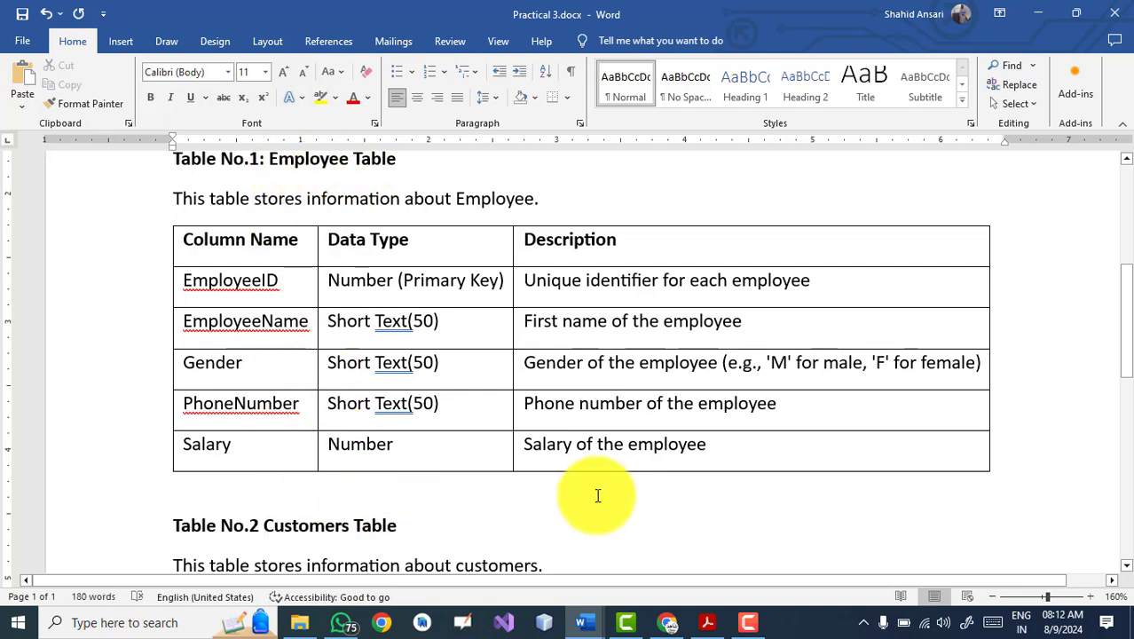
Step: Search Windows for 'access' and launch Microsoft Access from the results
key("super")
type("m")
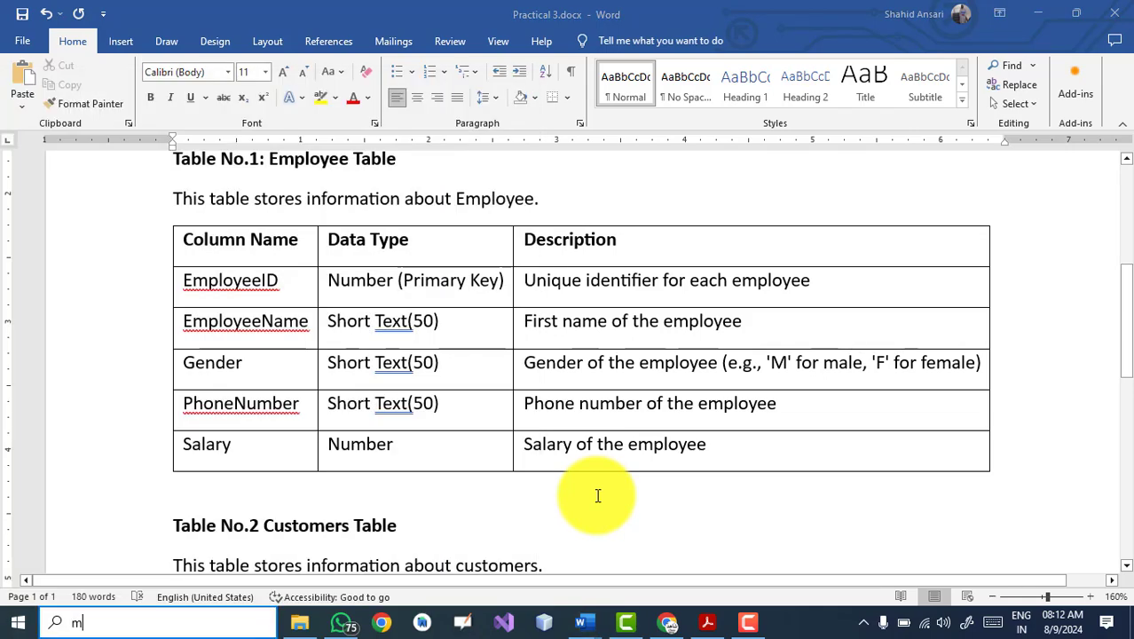
type("s")
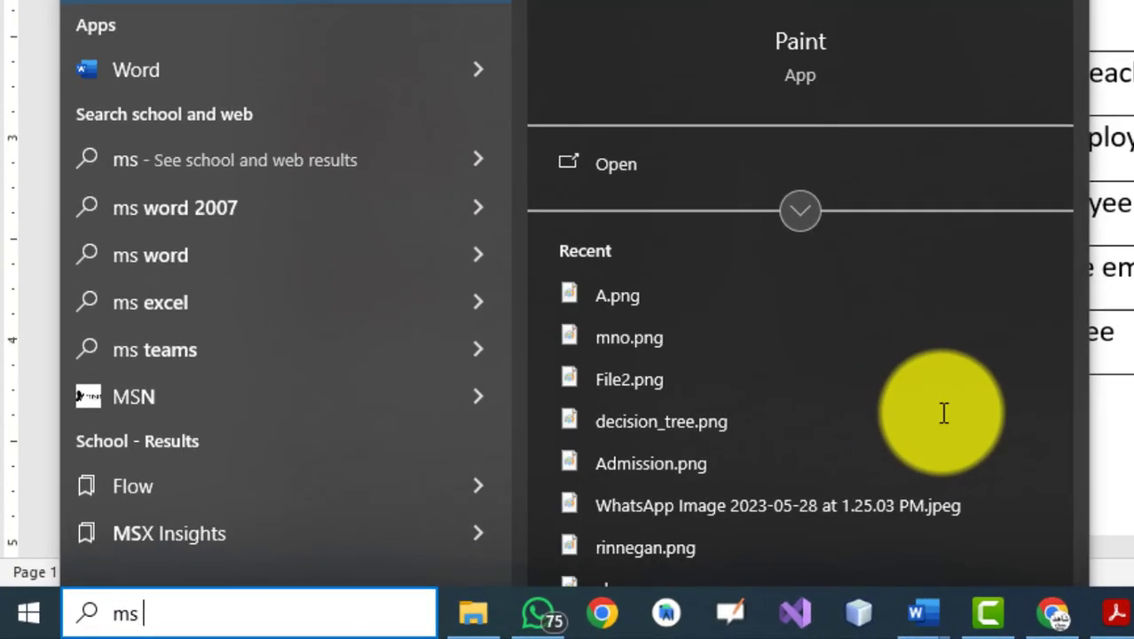
type(" a")
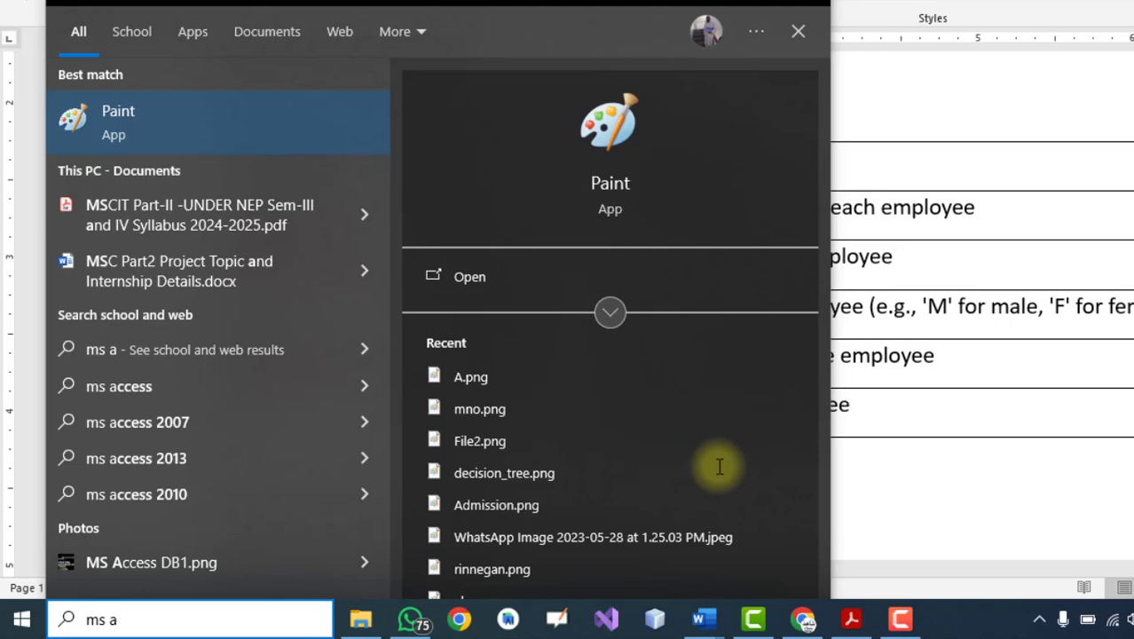
key("BackSpace")
key("BackSpace")
key("BackSpace")
key("BackSpace")
type("acce")
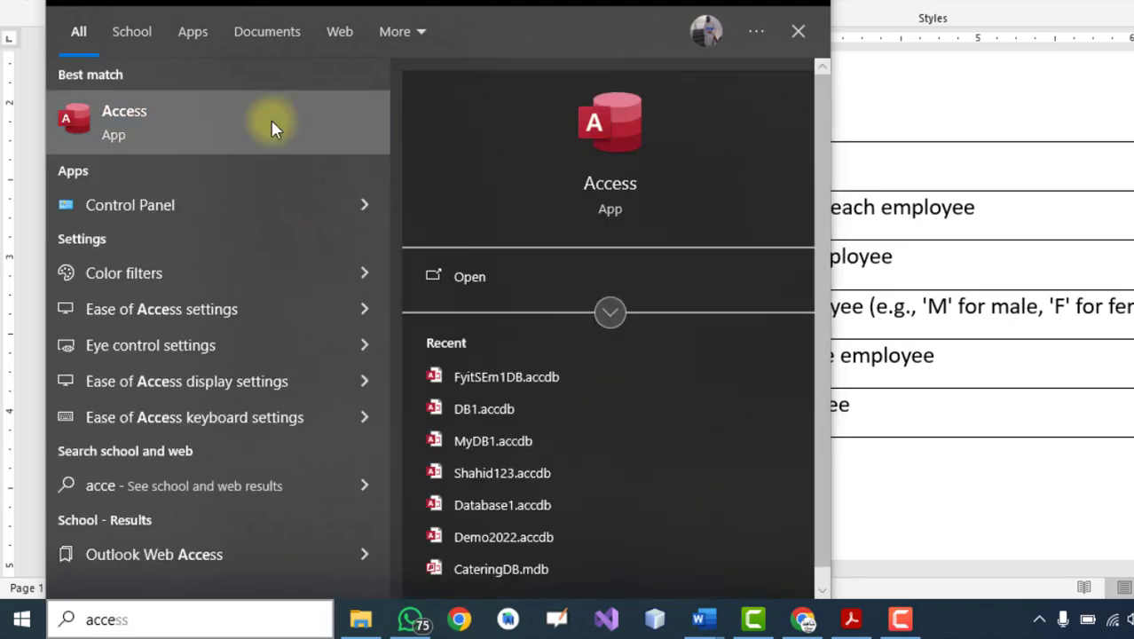
left_click(272, 126)
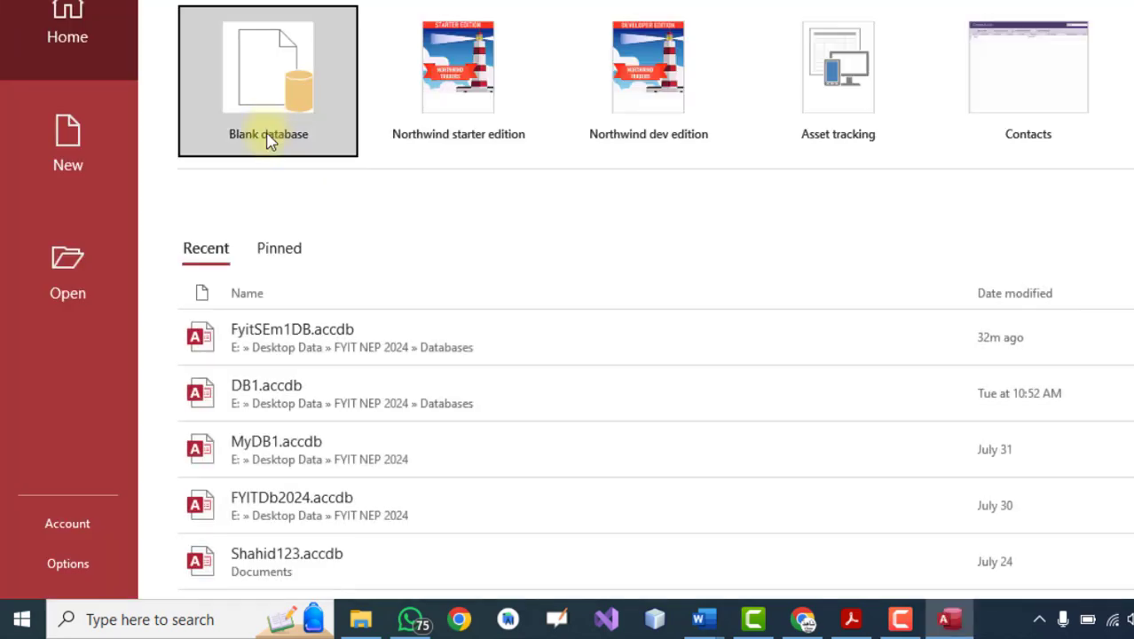
Step: Start a blank database and replace the default Database2 file name with PracticalDB.accdb
left_click(243, 84)
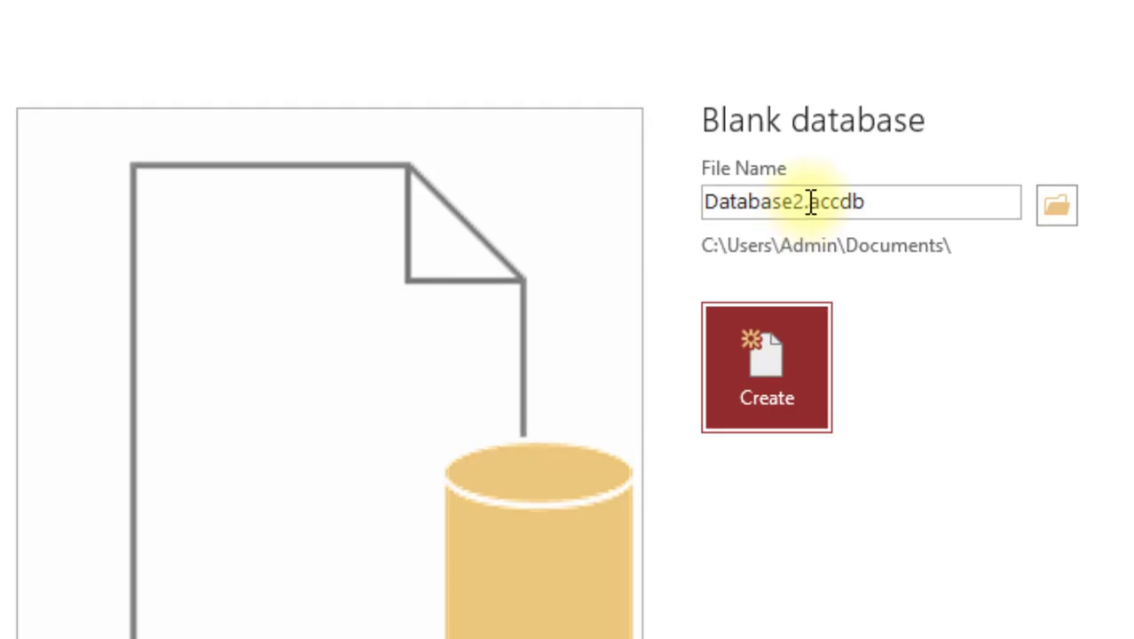
left_click(804, 200)
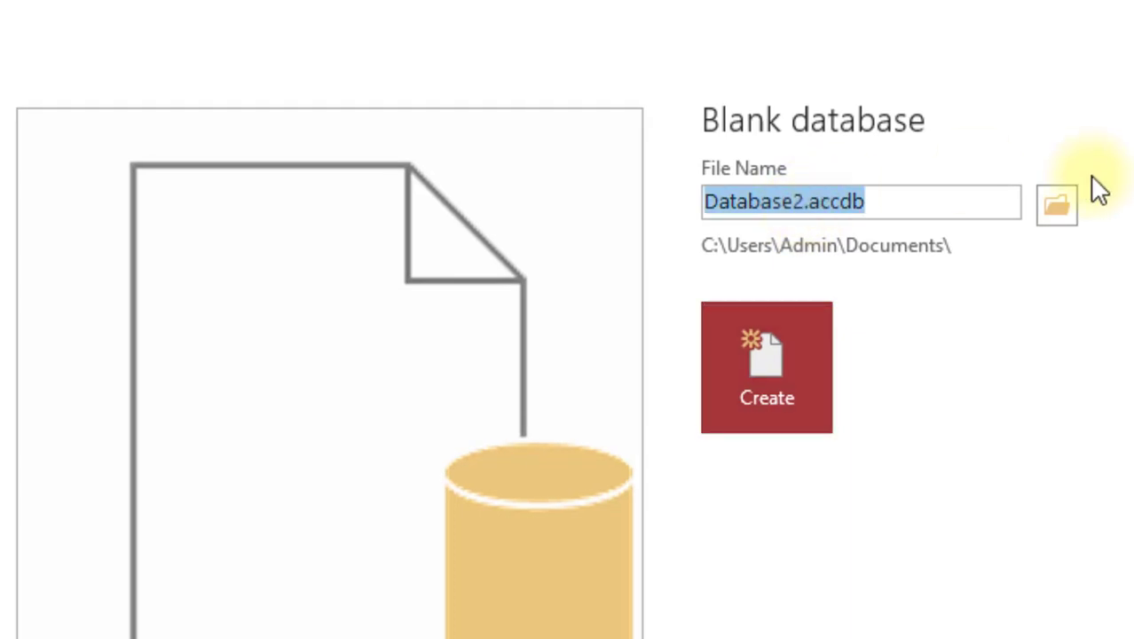
key("Home")
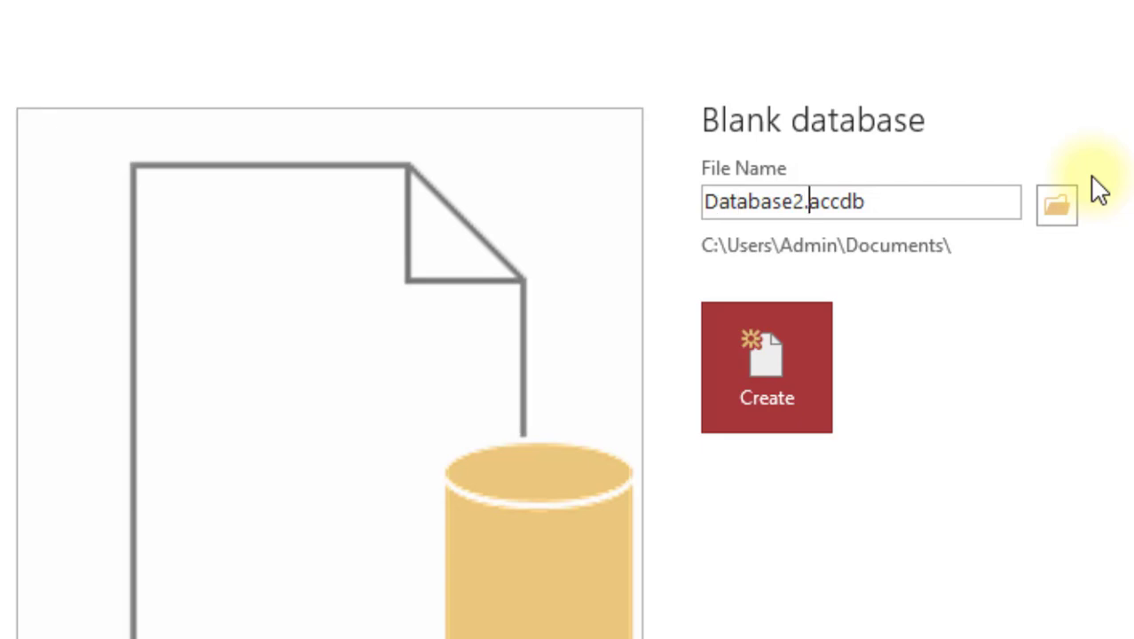
key("BackSpace")
key("BackSpace")
key("BackSpace")
key("BackSpace")
key("BackSpace")
key("BackSpace")
key("BackSpace")
key("BackSpace")
key("BackSpace")
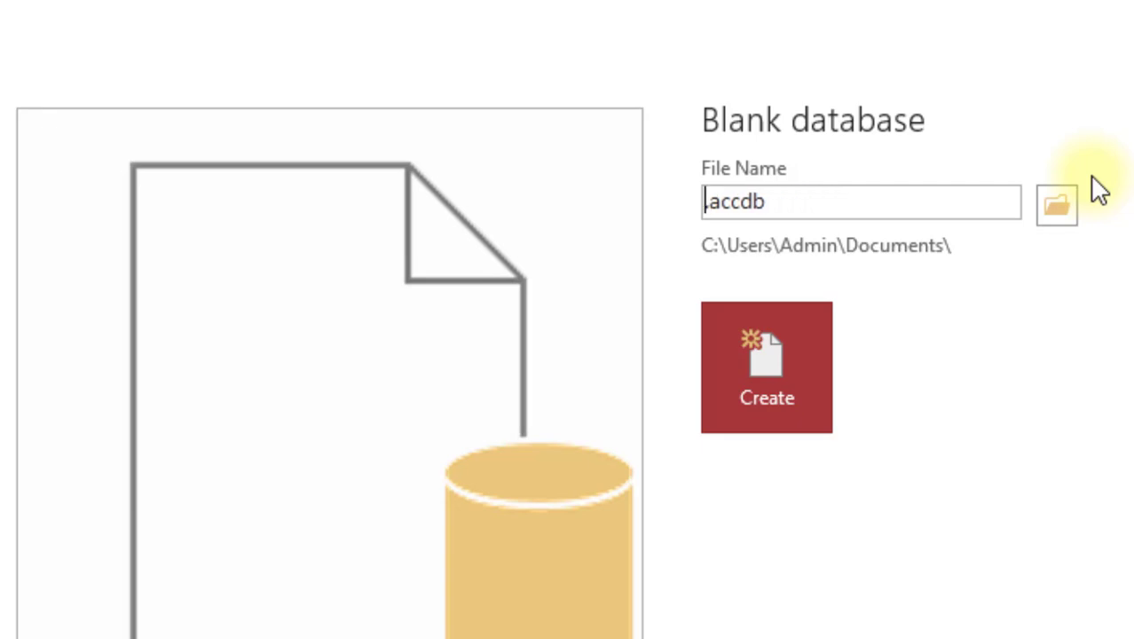
type("Pract")
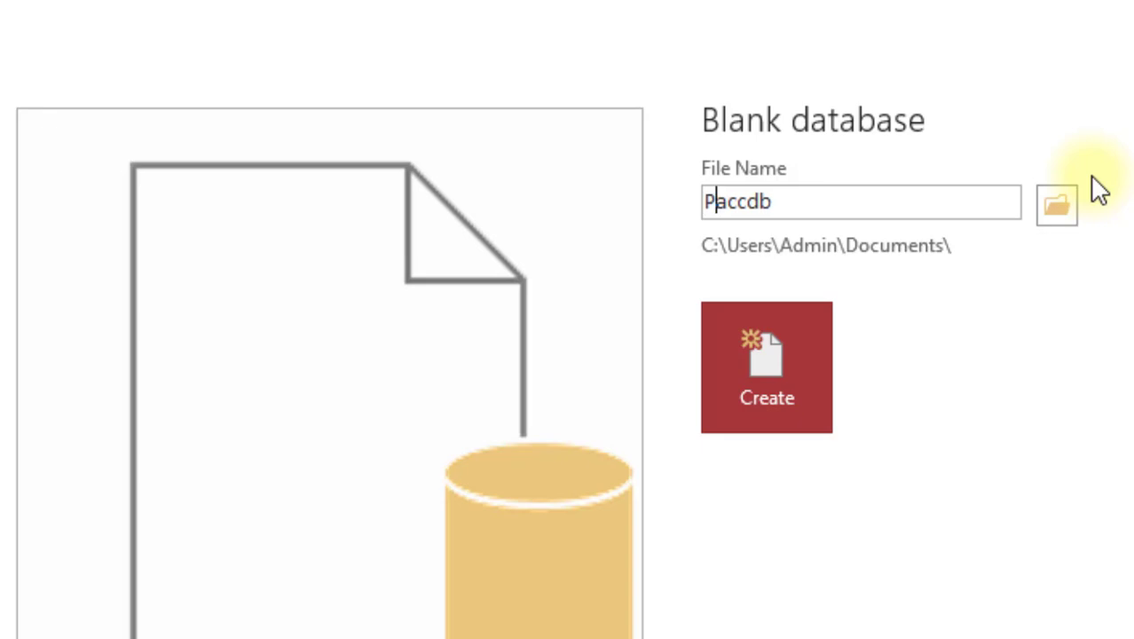
type("ics")
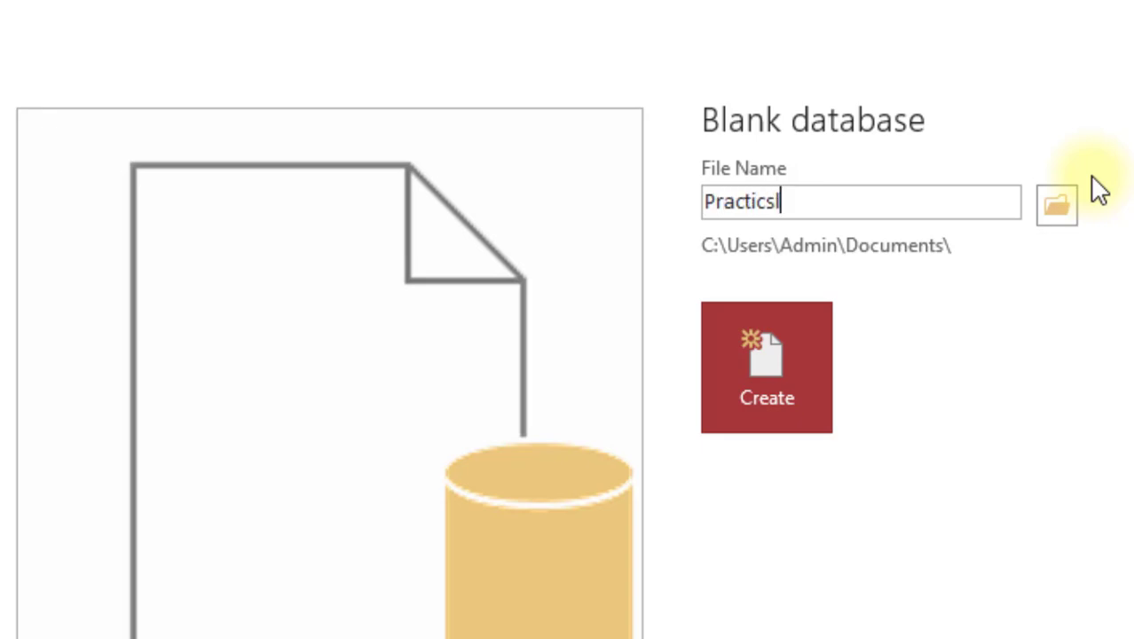
type("IDB")
key("BackSpace")
key("BackSpace")
key("BackSpace")
key("BackSpace")
key("BackSpace")
key("BackSpace")
key("BackSpace")
key("BackSpace")
type("PracticalDB")
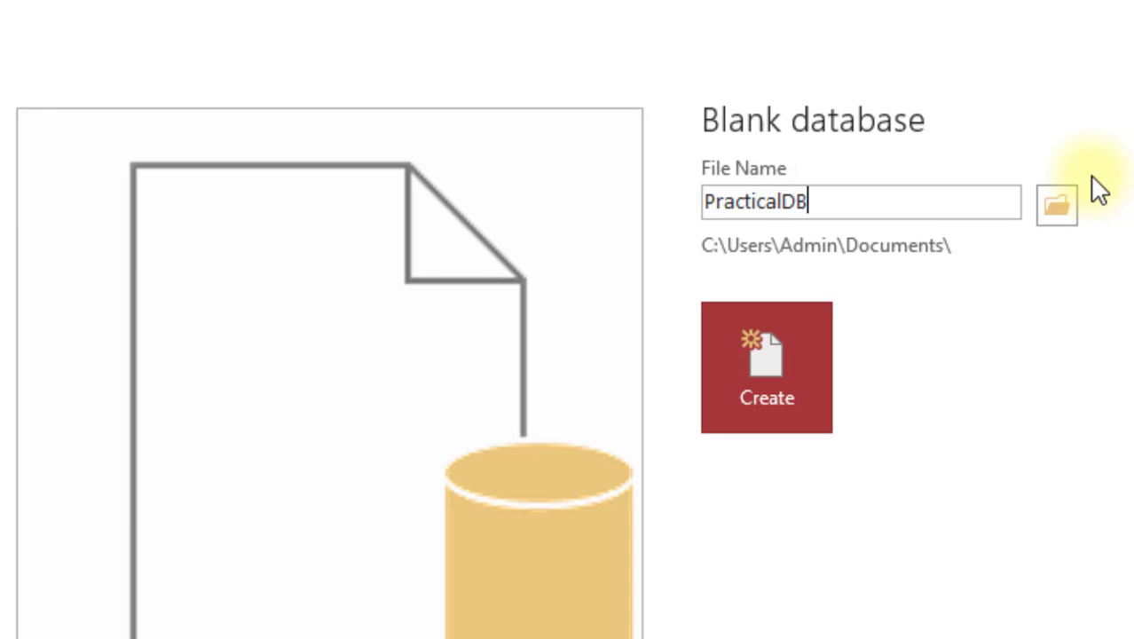
type(".accdb")
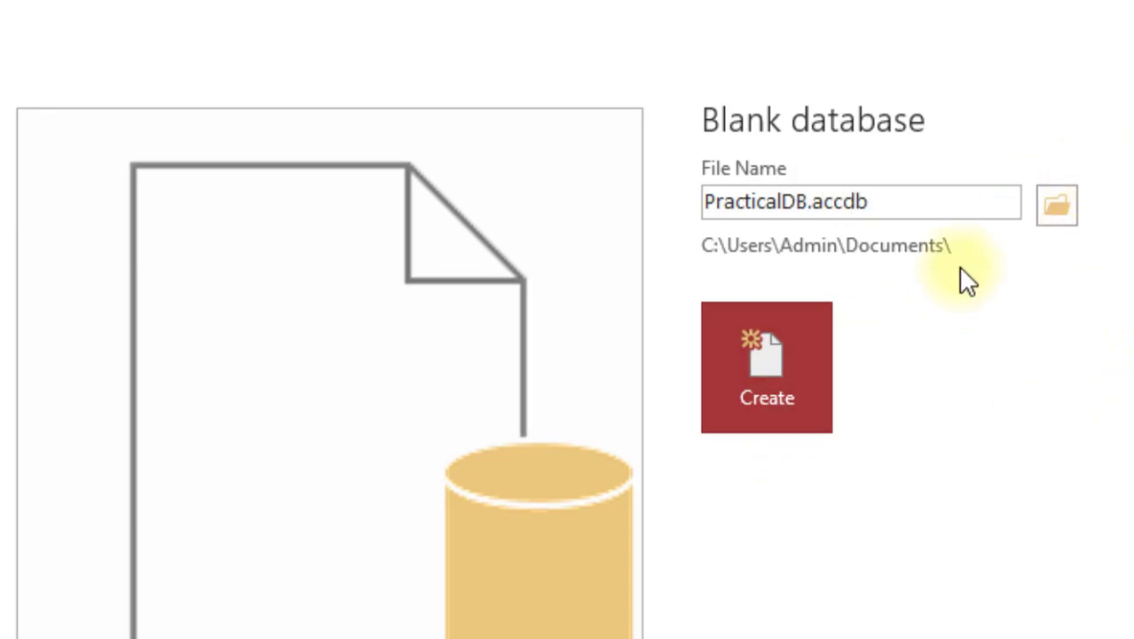
Step: Create PracticalDB.accdb, switch its first table to Design View and save it as Employee
left_click(776, 384)
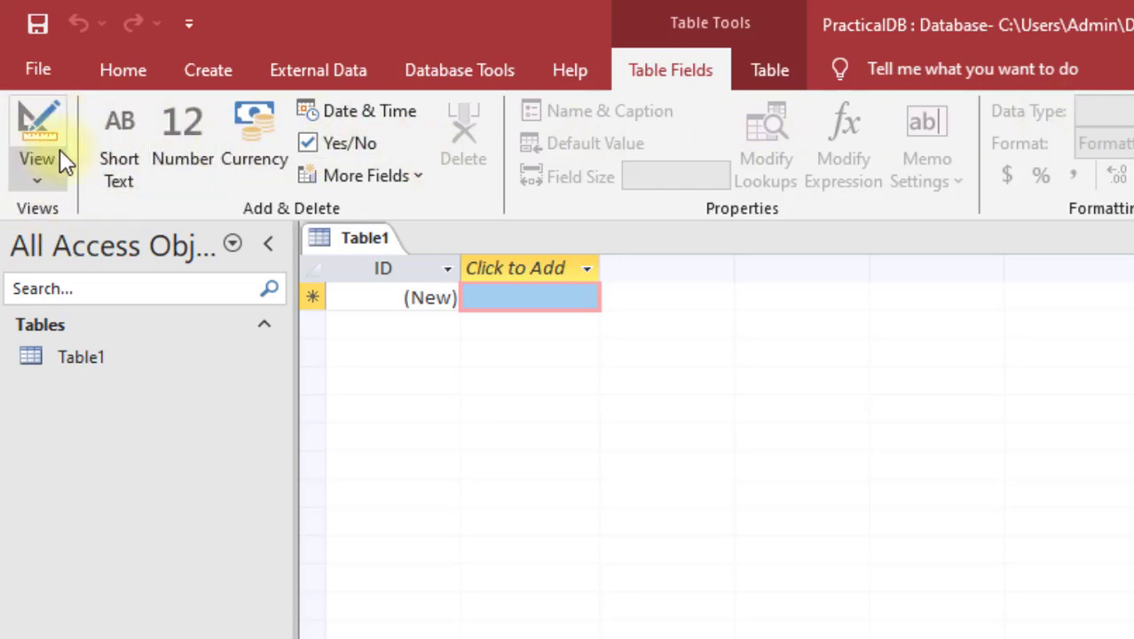
left_click(40, 183)
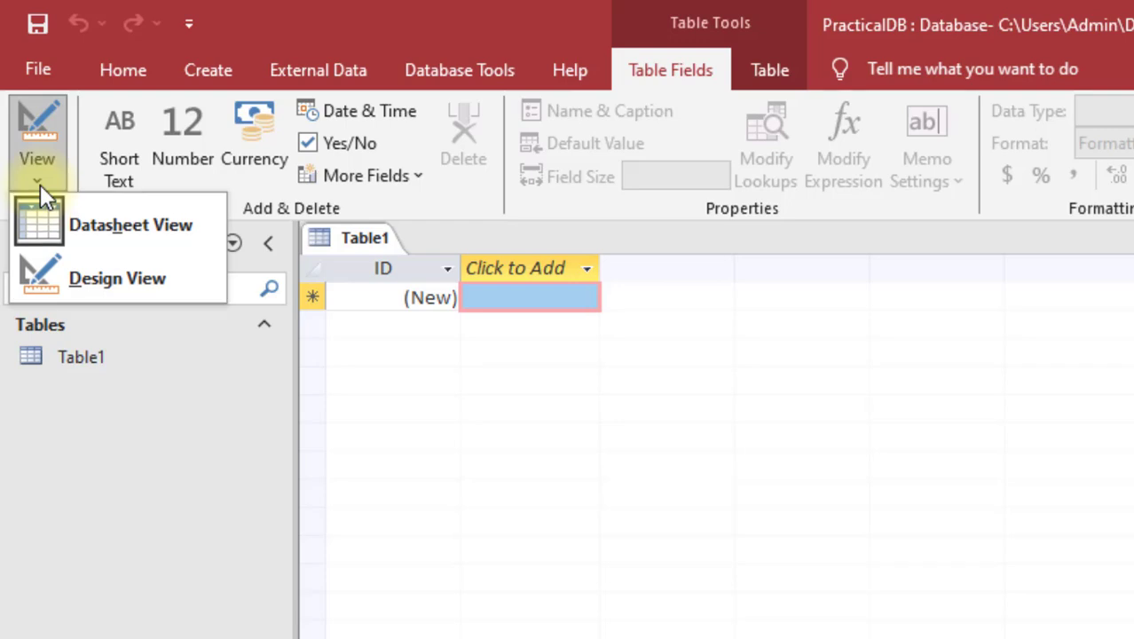
left_click(95, 271)
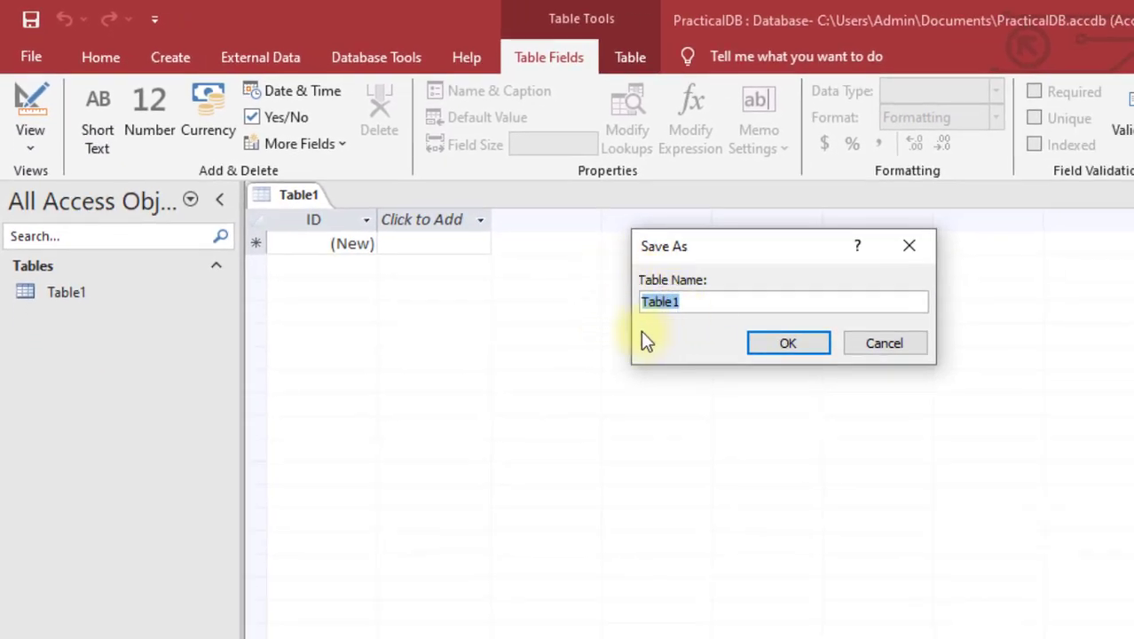
type("Employee")
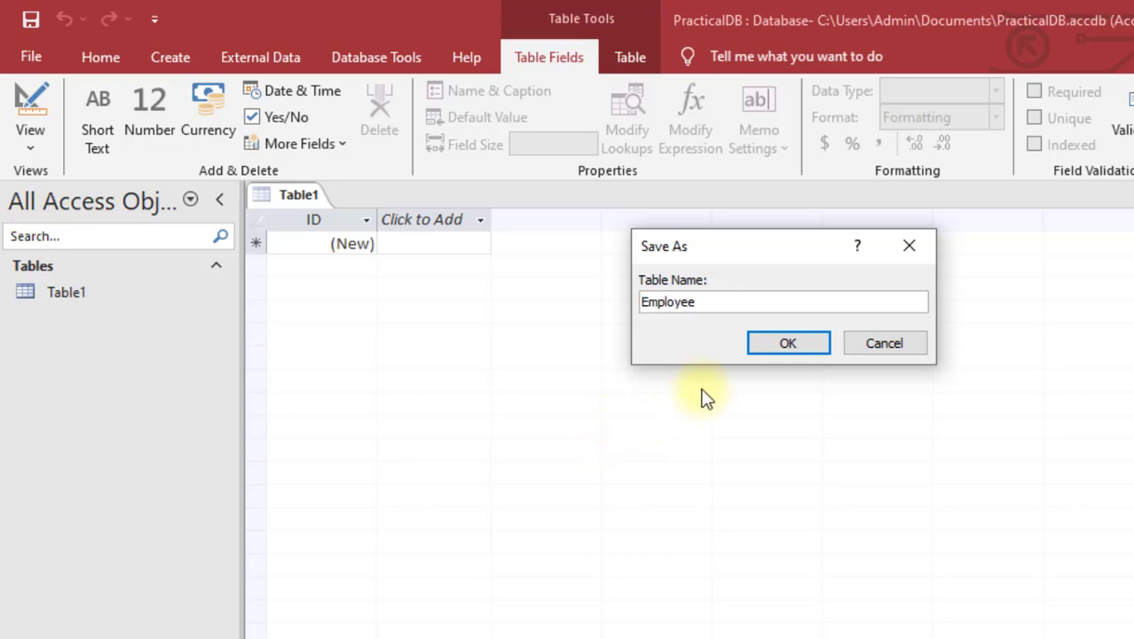
left_click(786, 346)
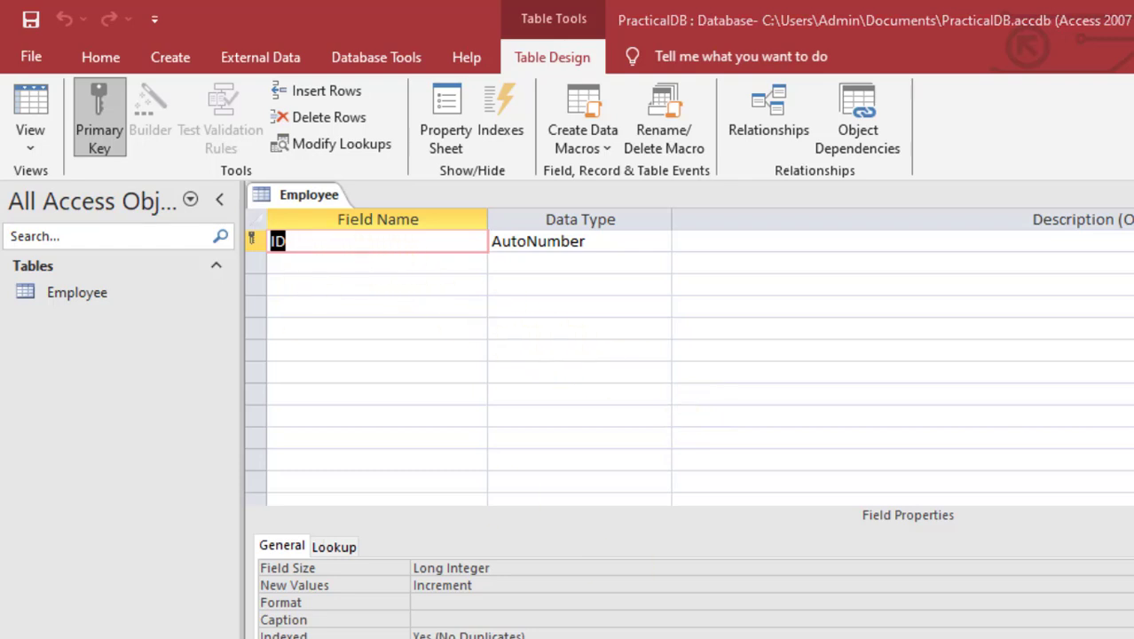
left_click(688, 633)
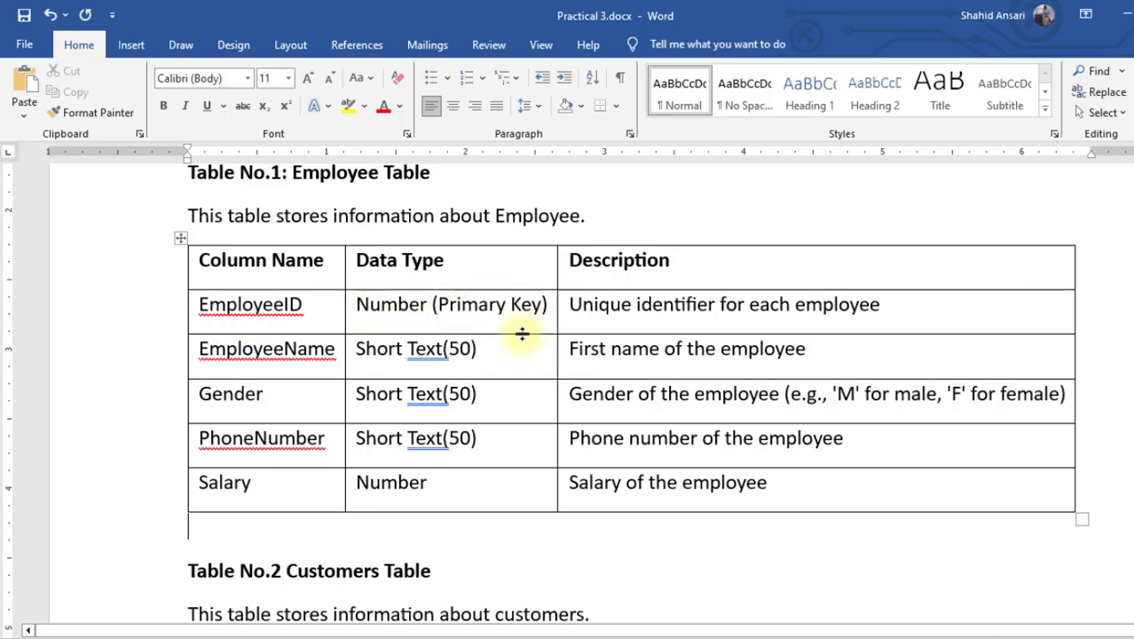
left_click_drag(437, 306, 544, 307)
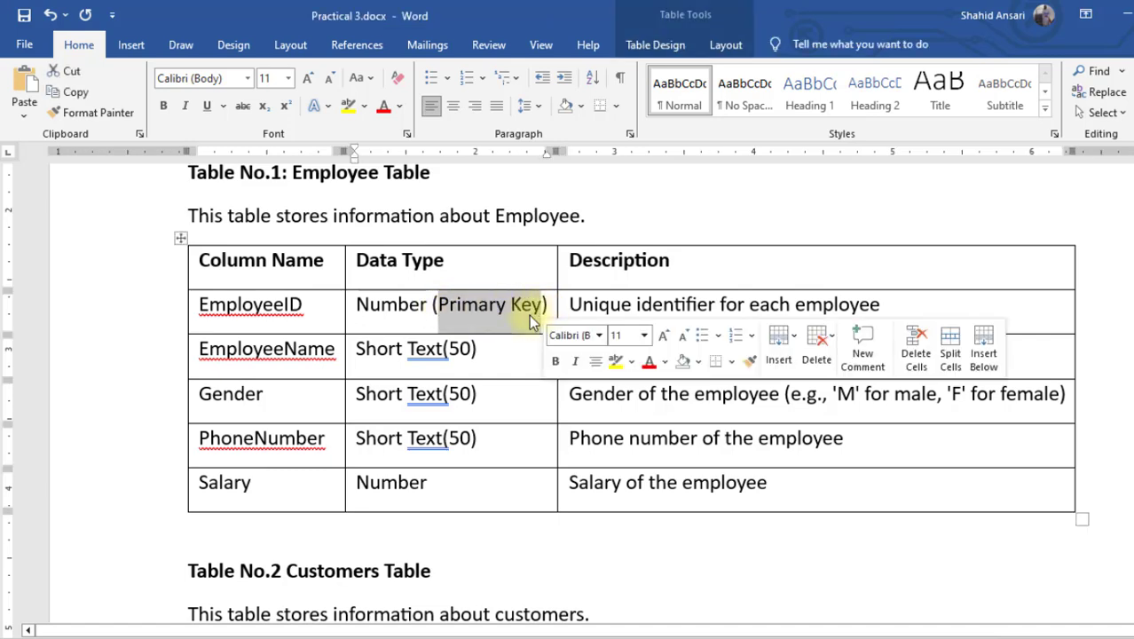
left_click(510, 325)
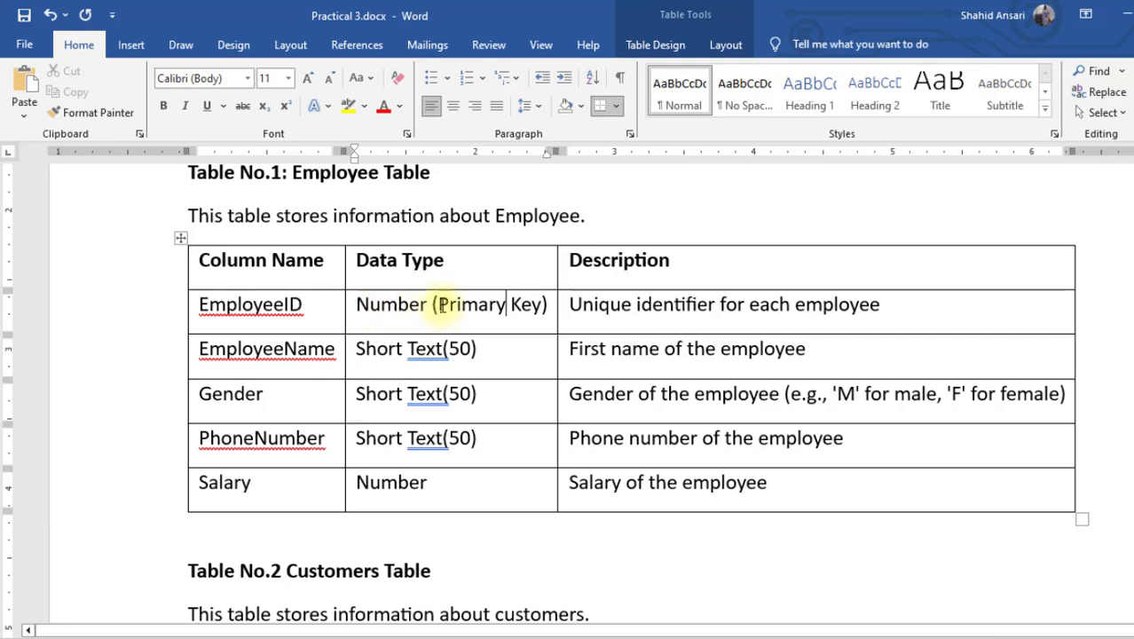
left_click_drag(440, 305, 539, 304)
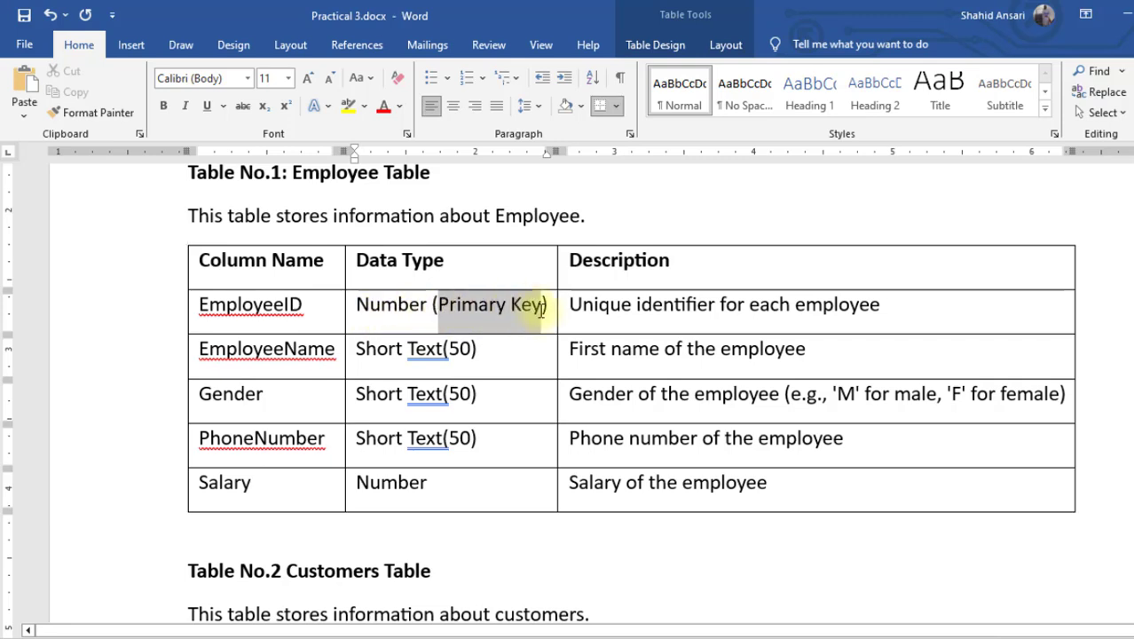
left_click(409, 313)
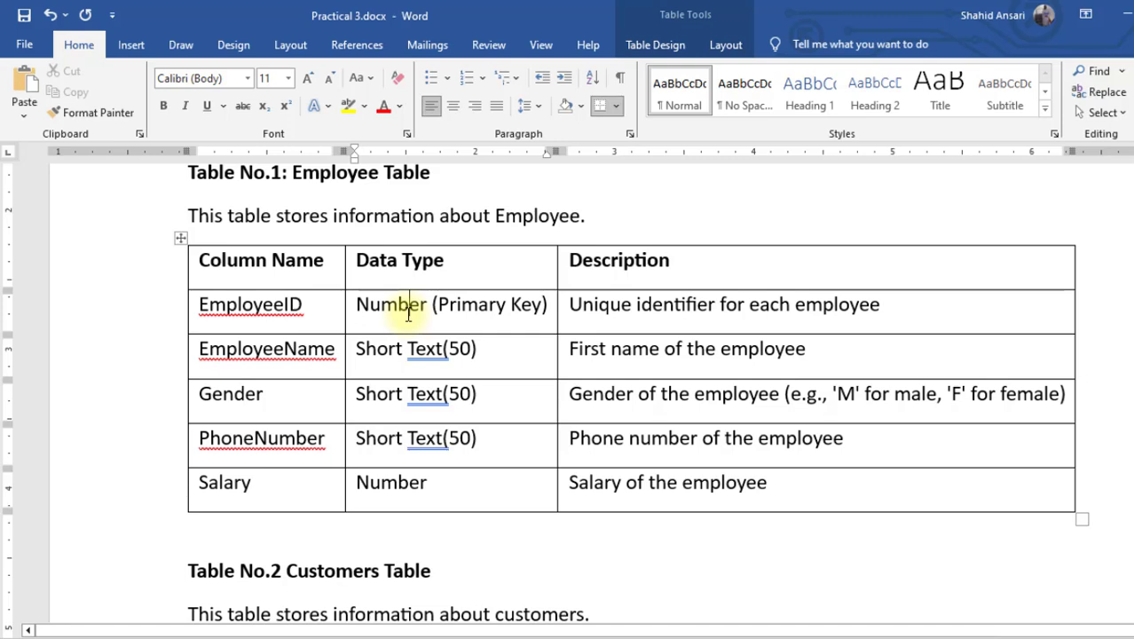
key("alt+Tab")
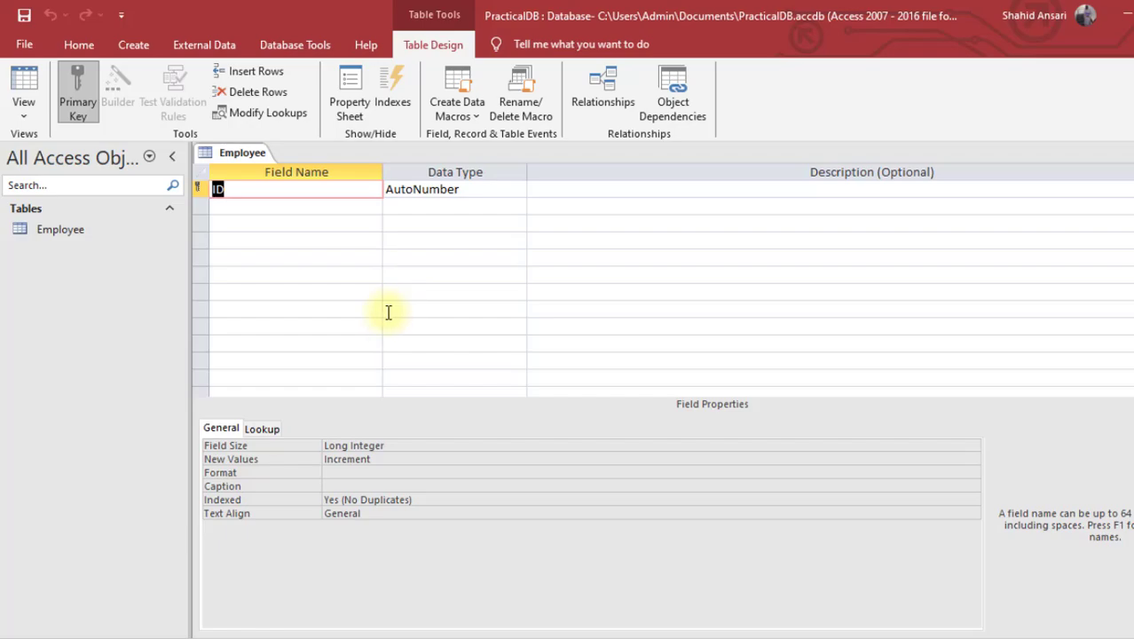
Step: Rename the ID field to EmployeeID, copied from the Word spec, keeping it AutoNumber
key("alt+Tab")
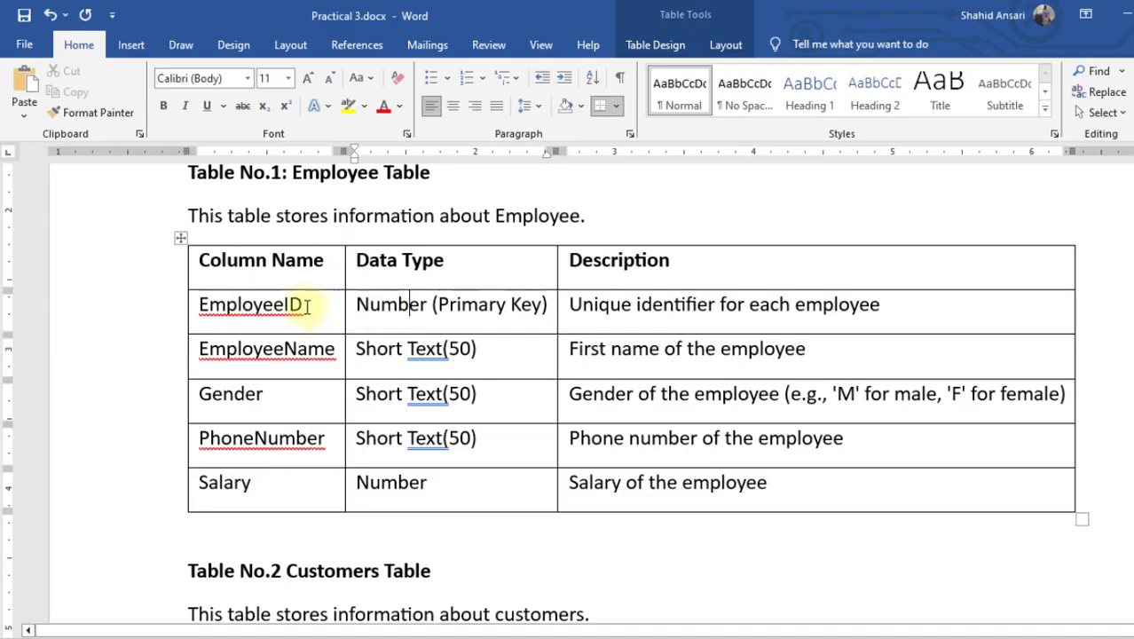
left_click_drag(302, 304, 213, 303)
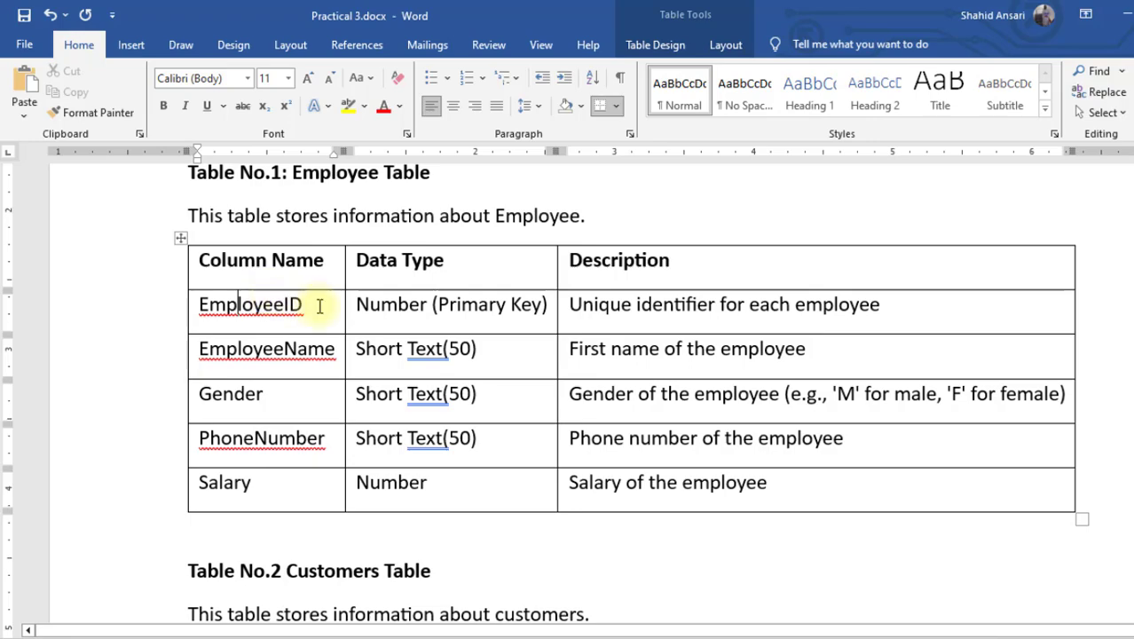
left_click_drag(318, 306, 203, 305)
key("ctrl+c")
key("alt+Tab")
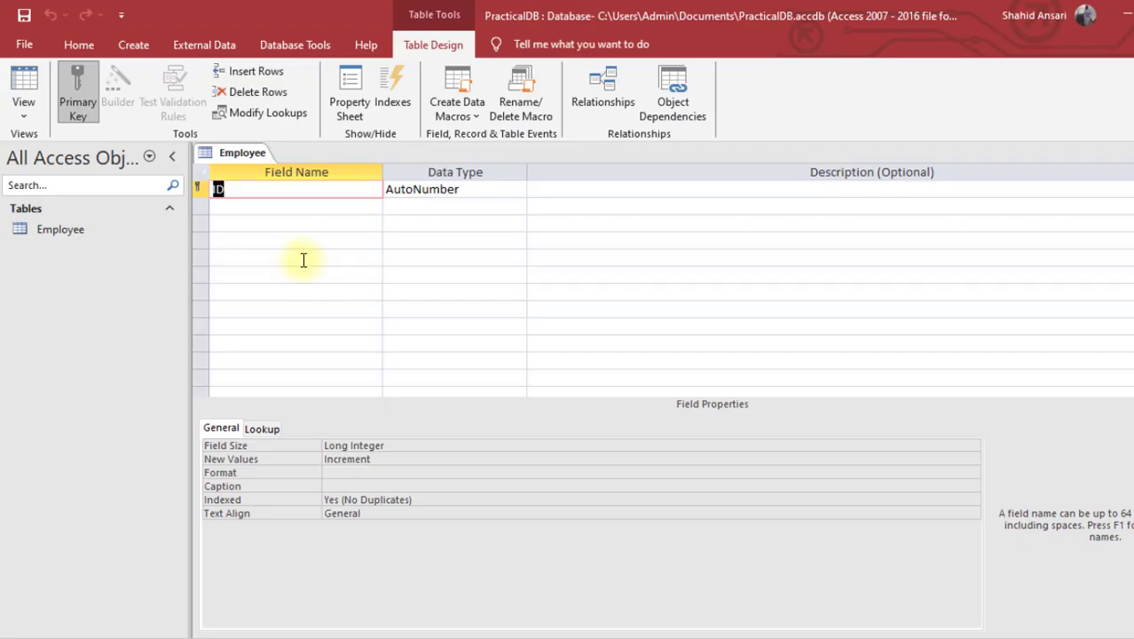
key("ctrl+v")
left_click(421, 191)
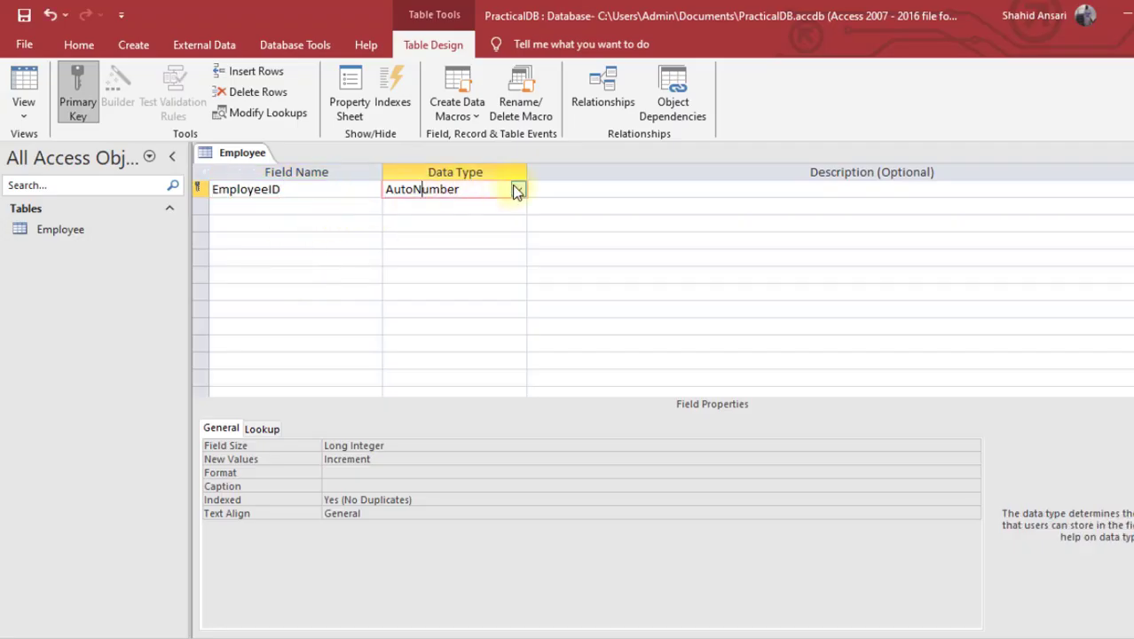
left_click(516, 189)
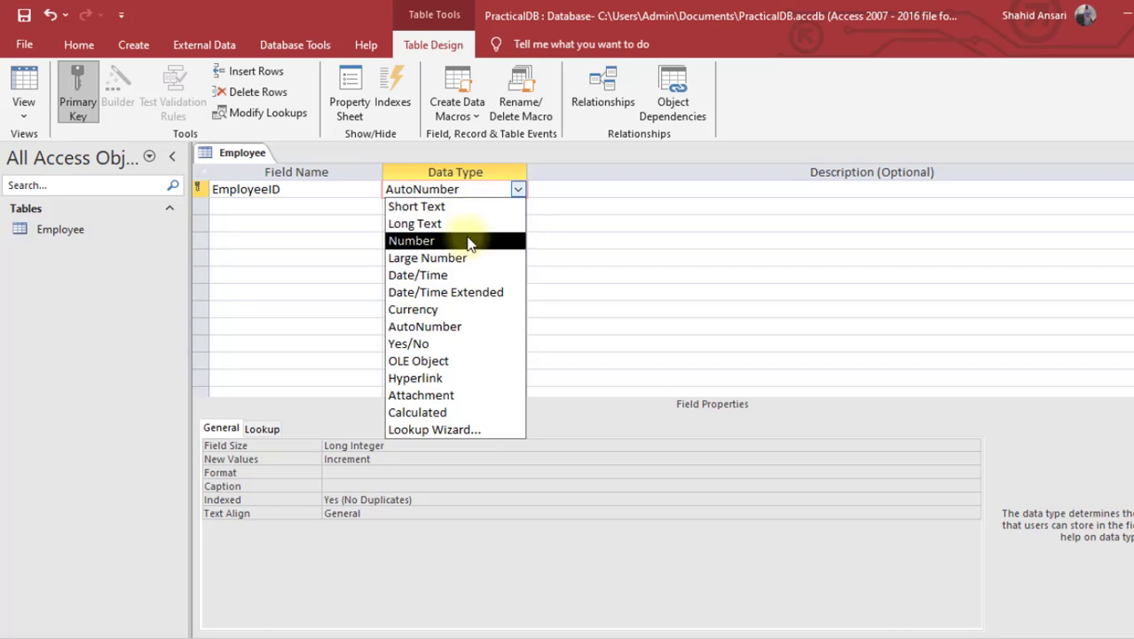
left_click(468, 241)
left_click(518, 189)
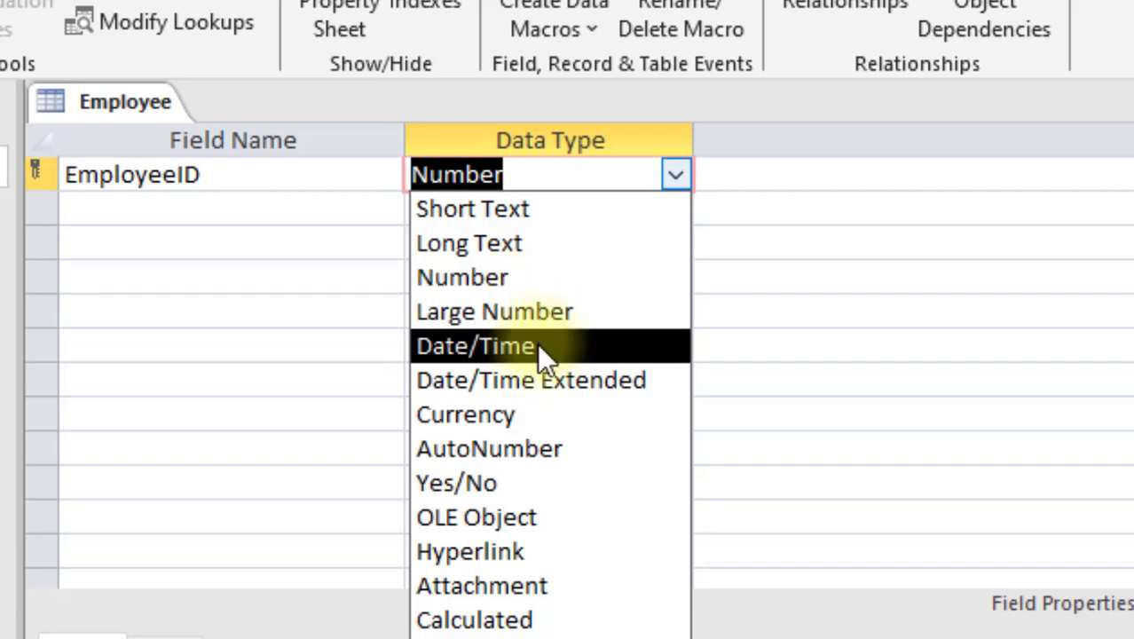
left_click(540, 448)
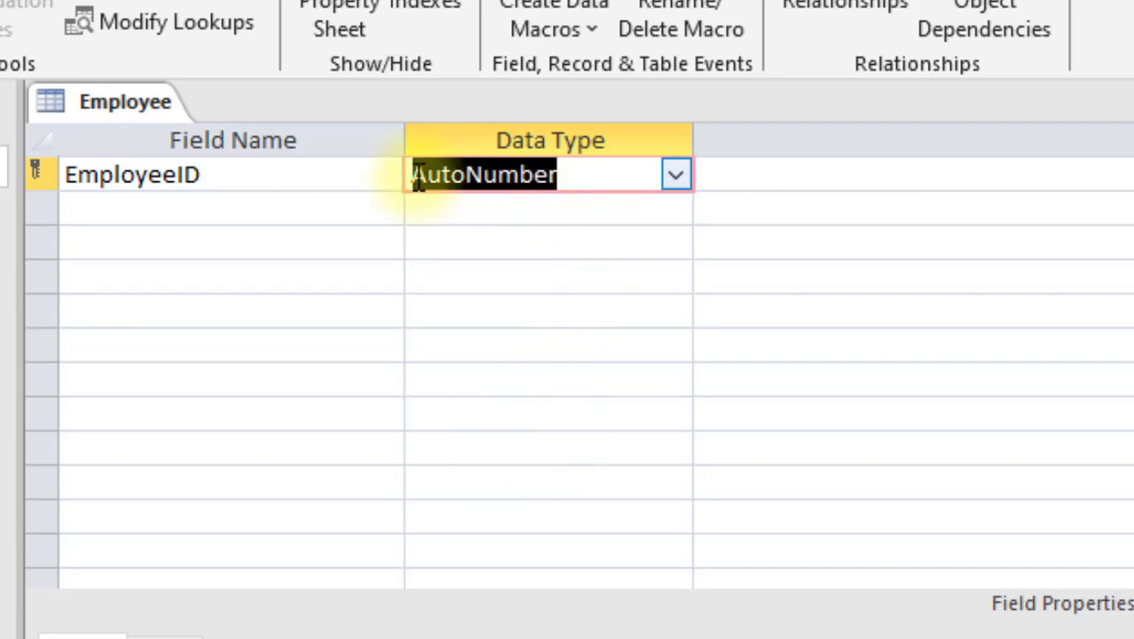
Step: Describe EmployeeID as 'Unique identifier for each employee', pasted from the spec
left_click(936, 187)
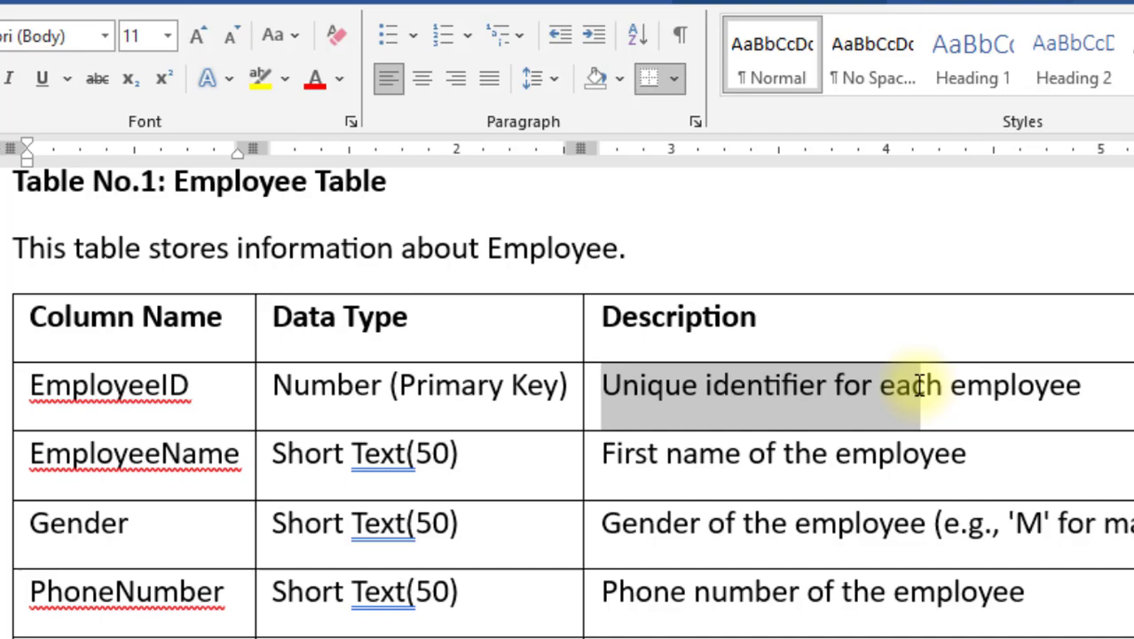
left_click_drag(919, 385, 1063, 390)
key("ctrl+c")
key("alt+Tab")
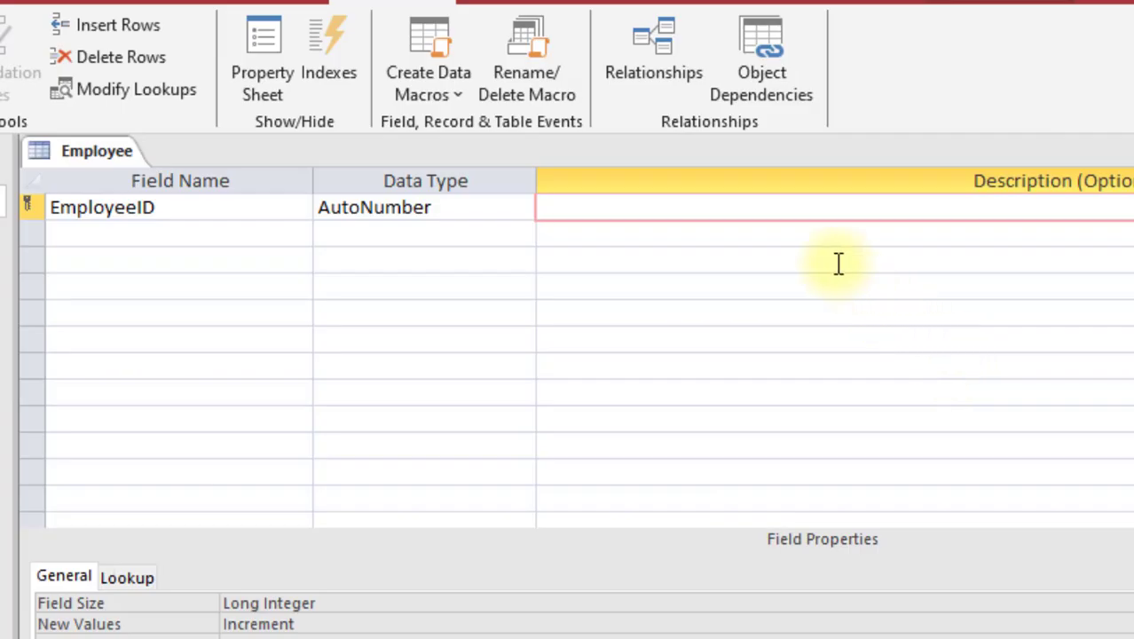
key("ctrl+v")
Step: Copy the EmployeeName field name from the Word spec for the second row
left_click(230, 246)
key("alt+Tab")
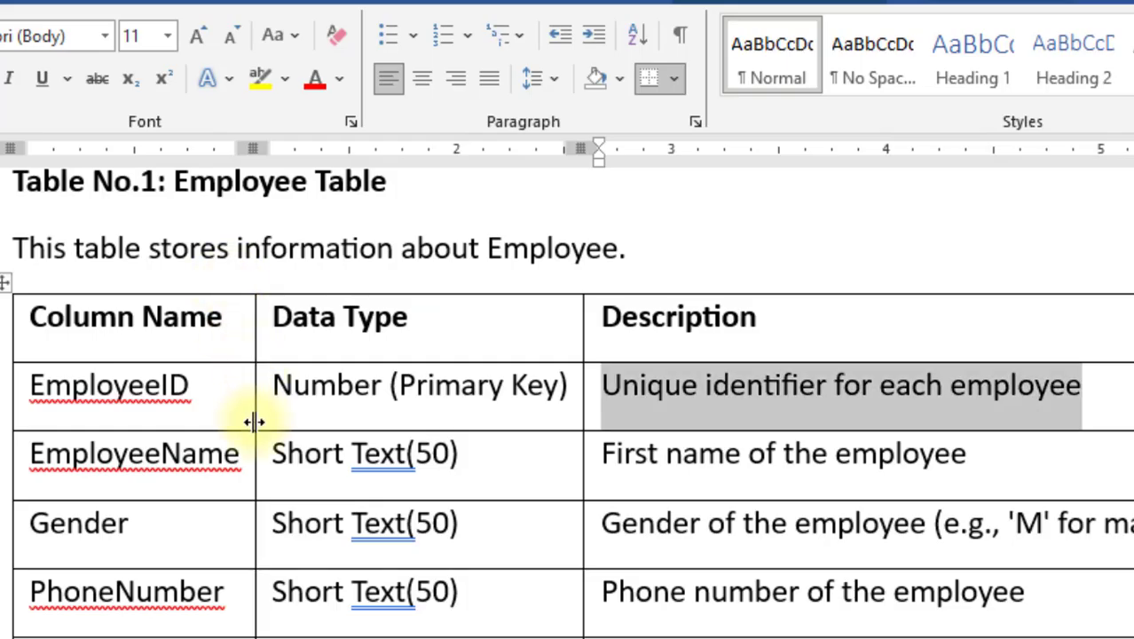
left_click_drag(32, 455, 237, 455)
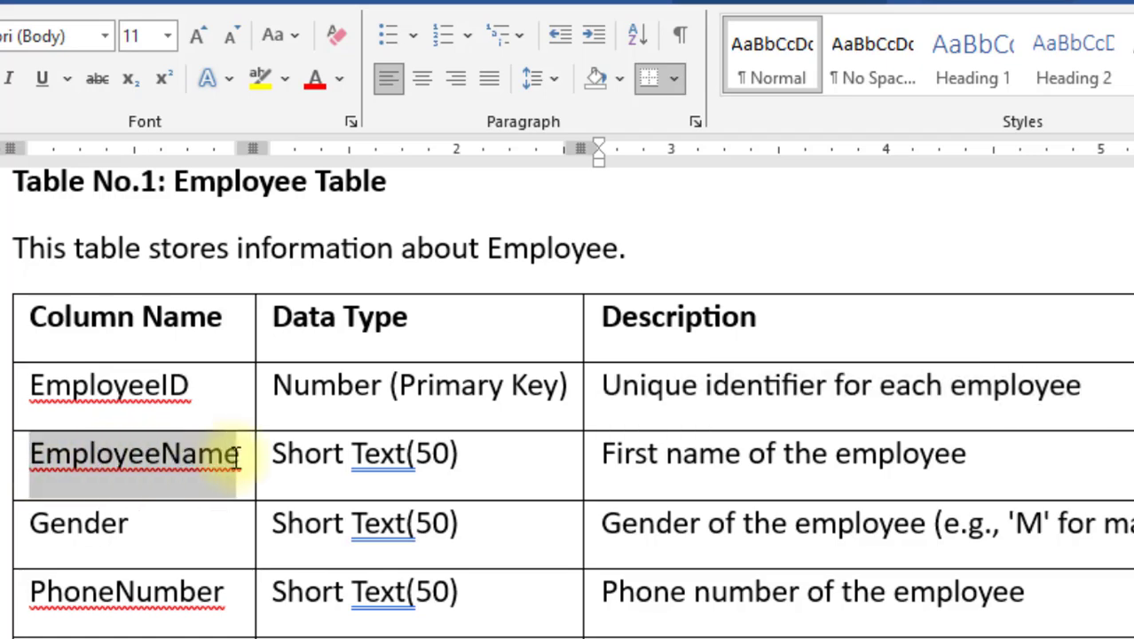
key("ctrl+c")
Step: Add the EmployeeName field with its first-name description pasted from the Word spec
key("alt+Tab")
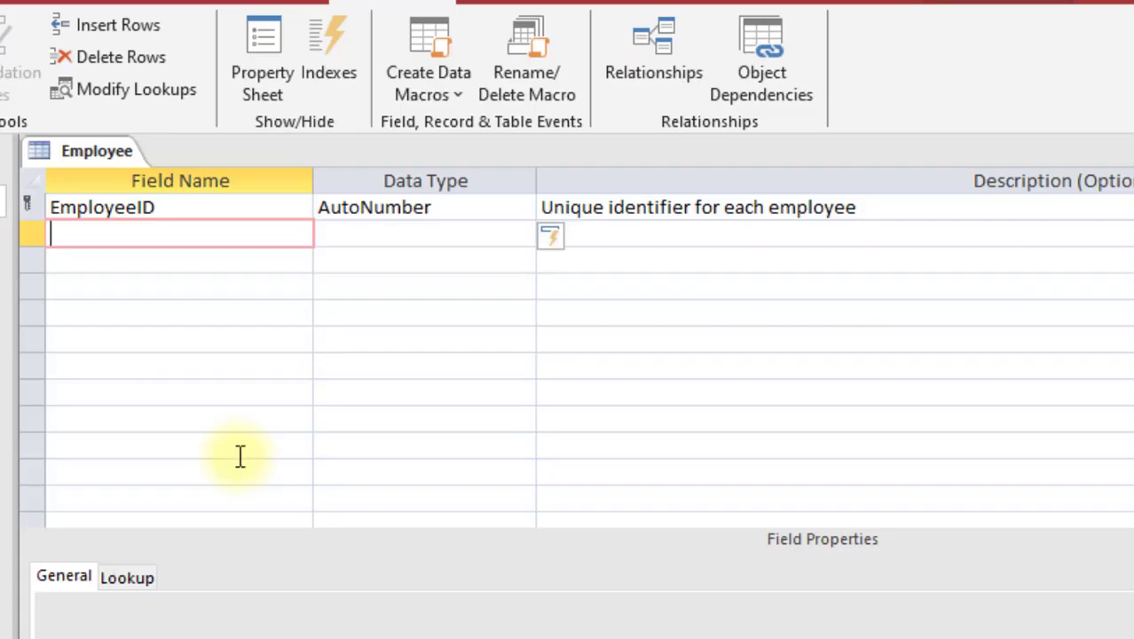
key("ctrl+v")
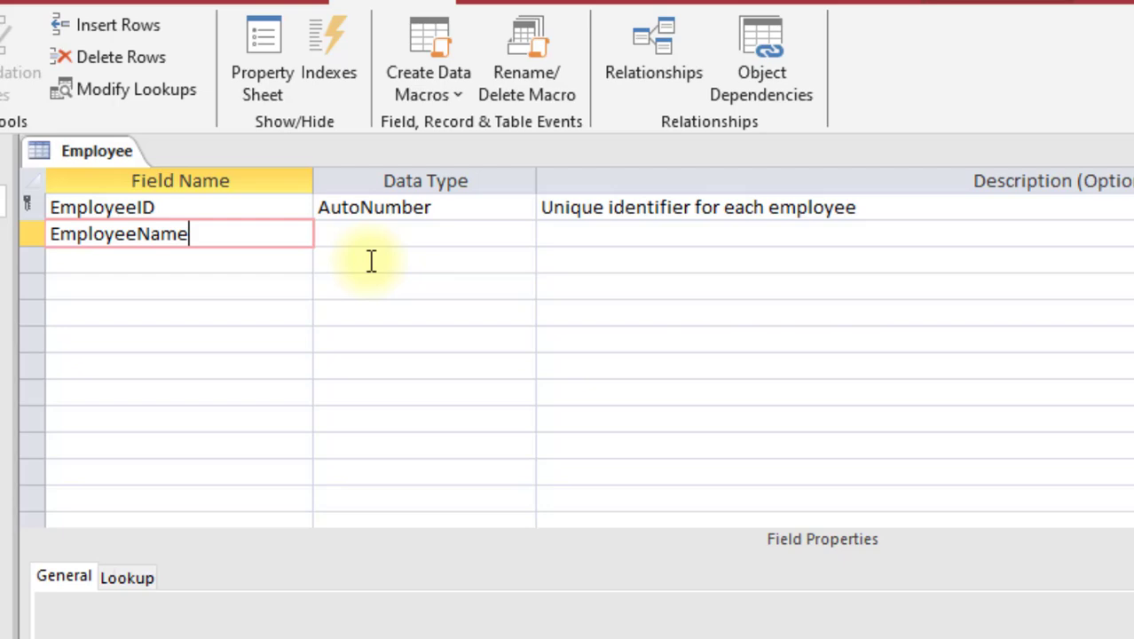
left_click(408, 233)
left_click(585, 235)
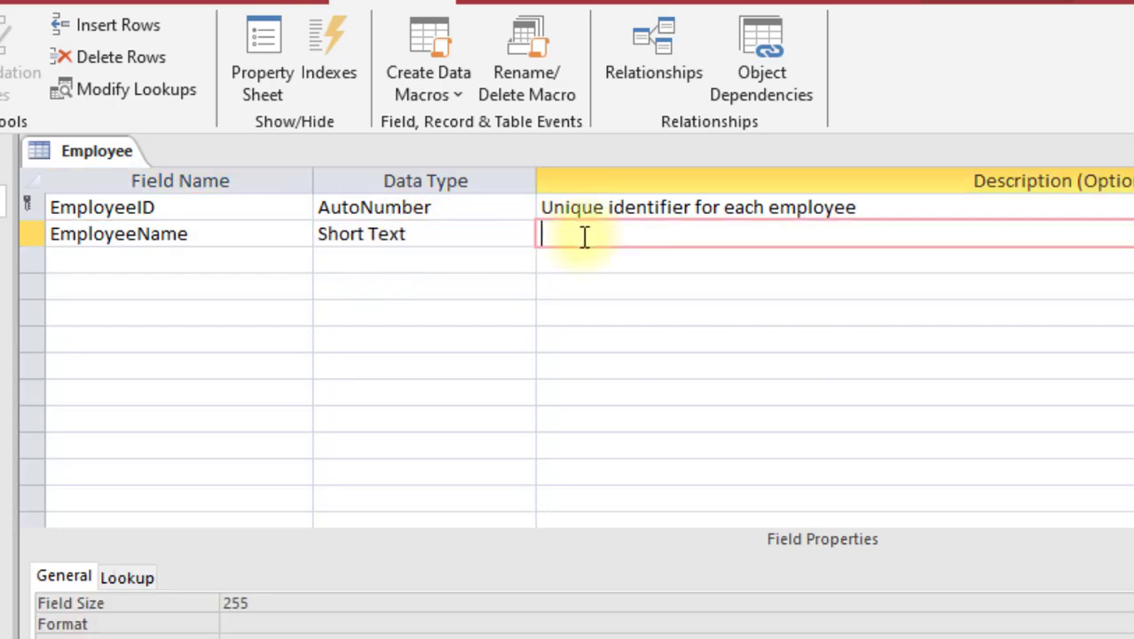
key("alt+Tab")
left_click_drag(603, 453, 937, 455)
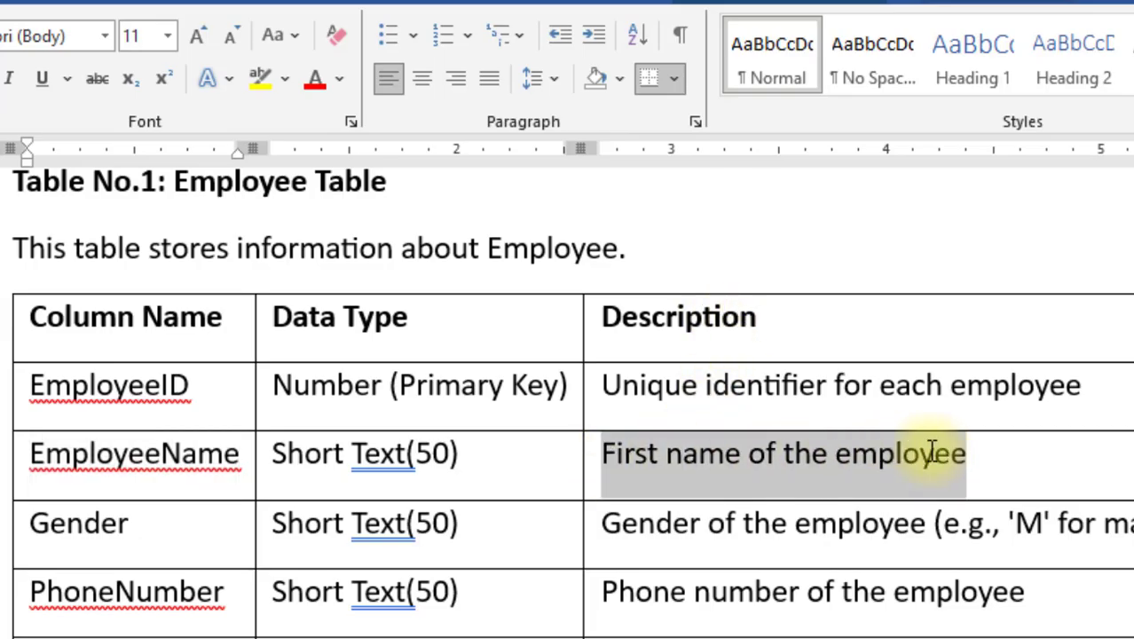
key("ctrl+c")
key("alt+Tab")
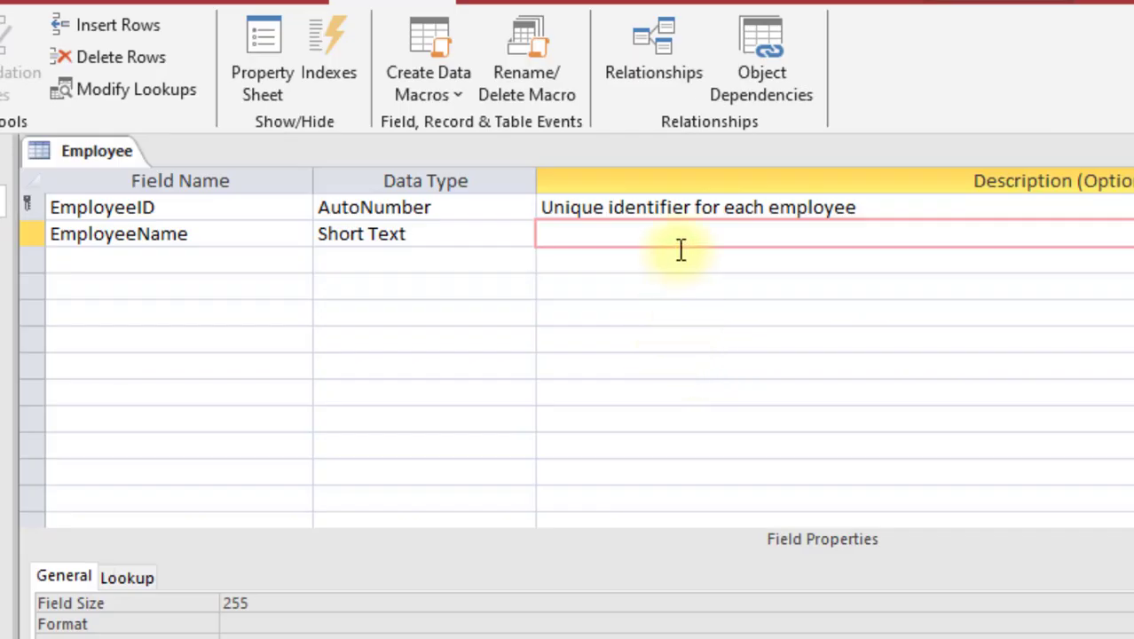
key("ctrl+v")
Step: Add a Short Text Gender field described as 'M' for male, 'F' for female
left_click(177, 262)
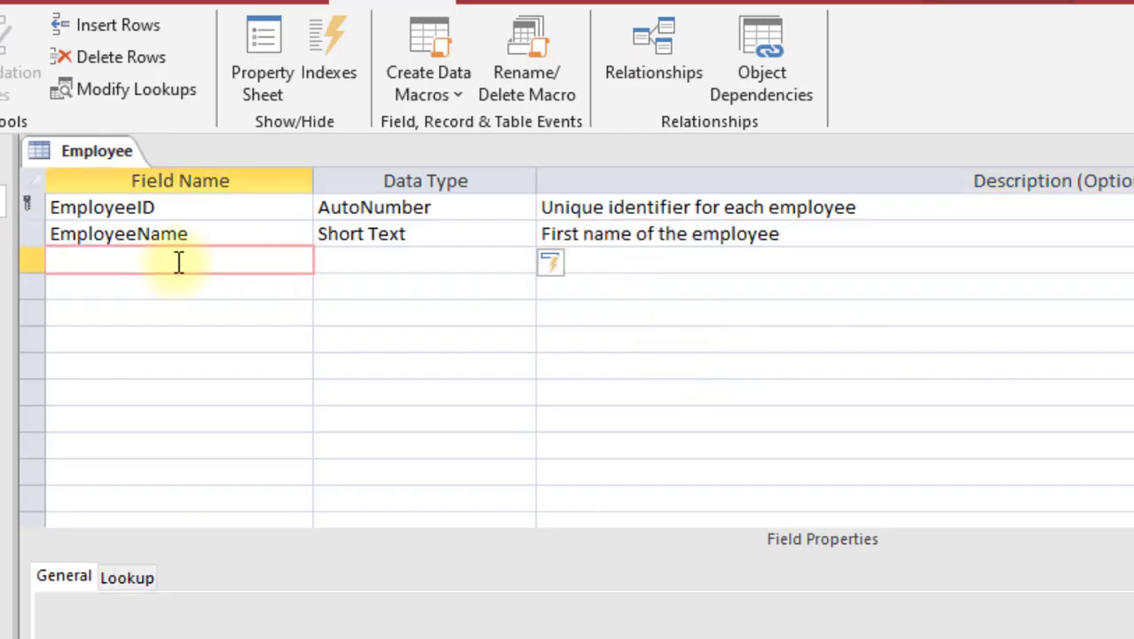
type("G")
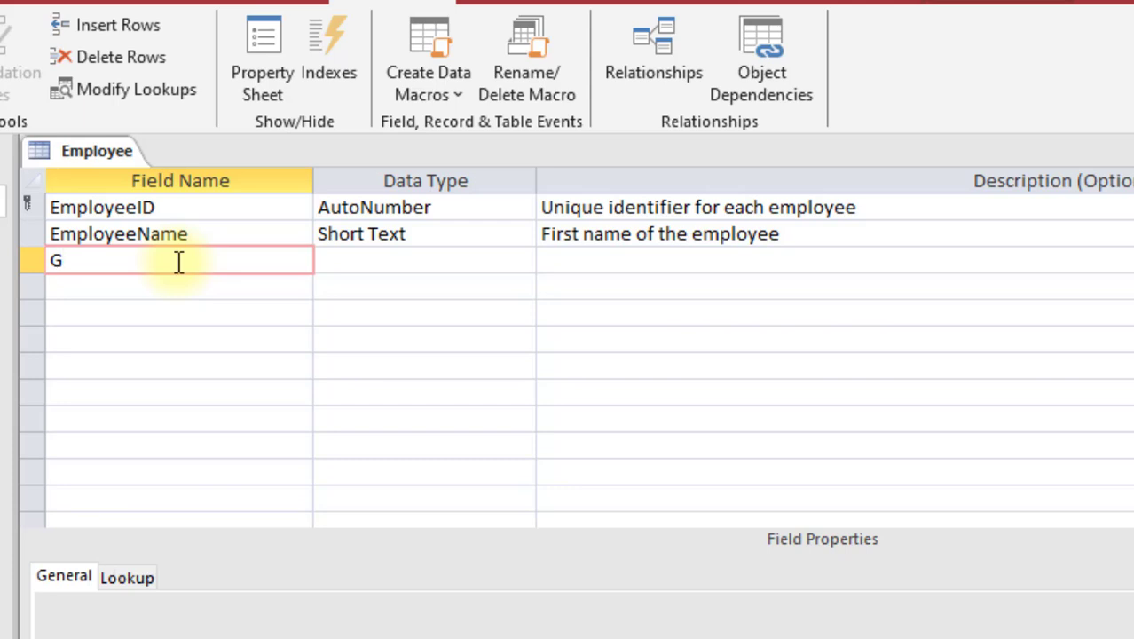
type("ender")
key("Tab")
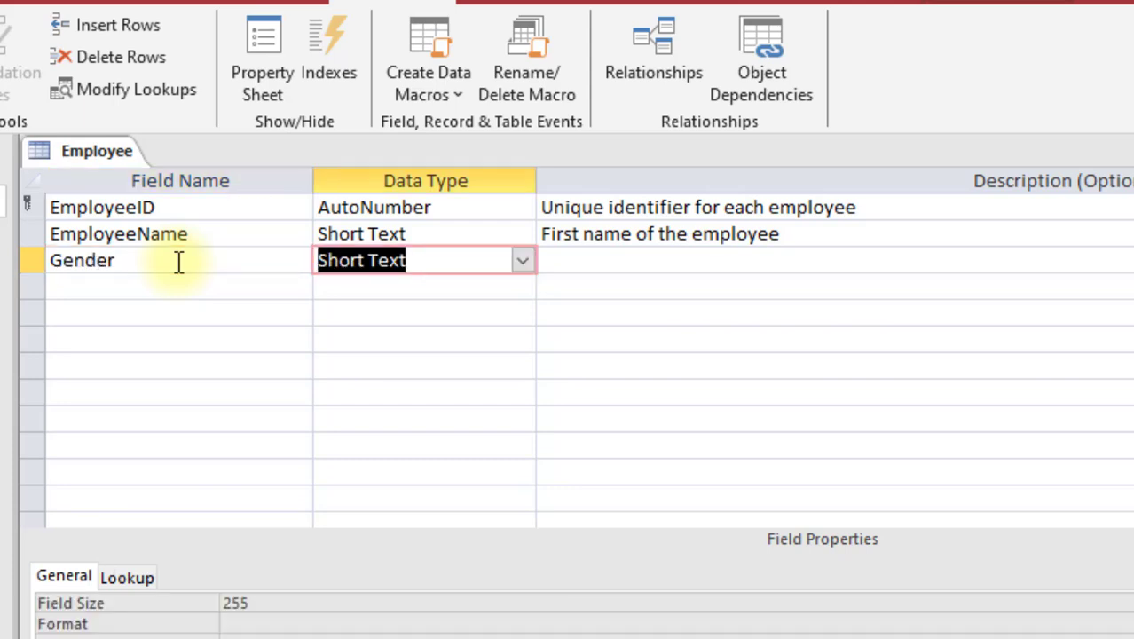
key("alt+Tab")
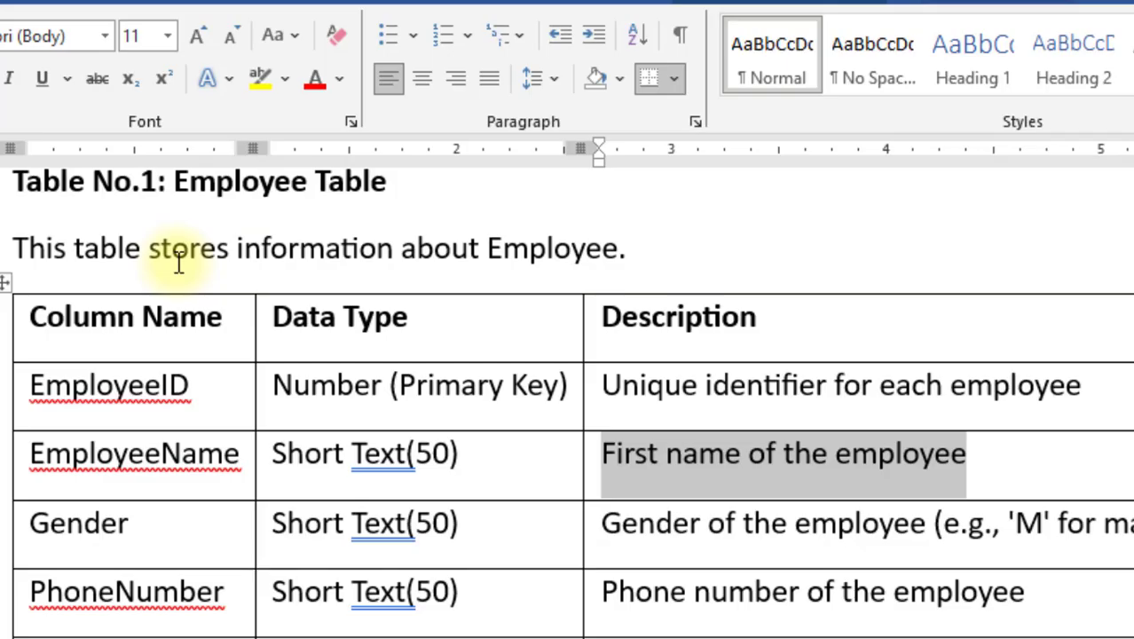
key("alt")
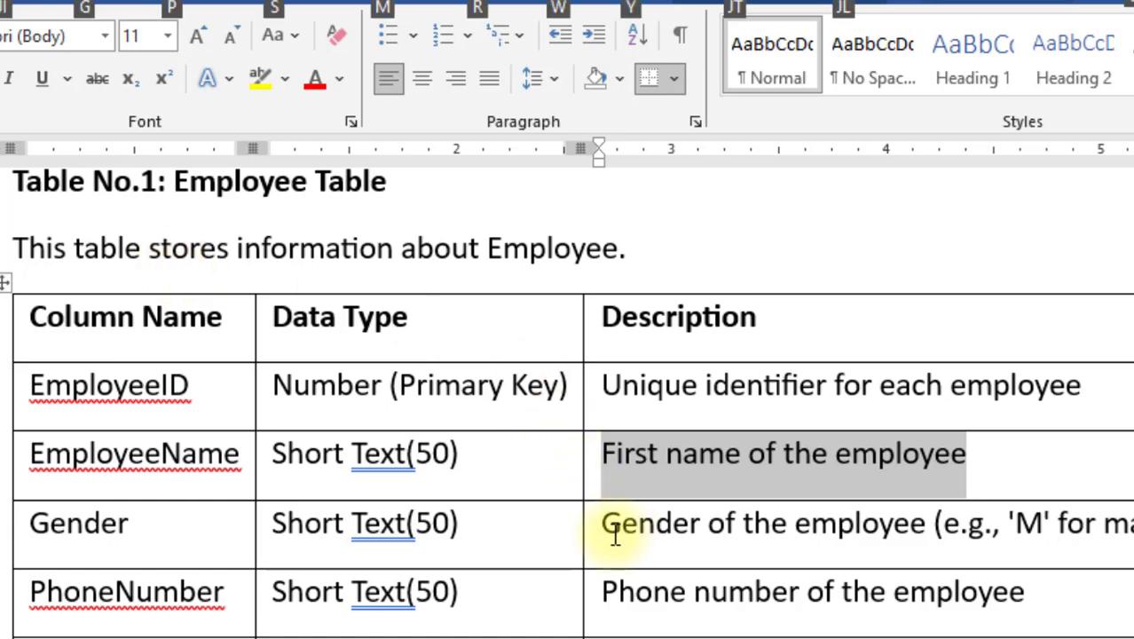
left_click_drag(614, 532, 1127, 528)
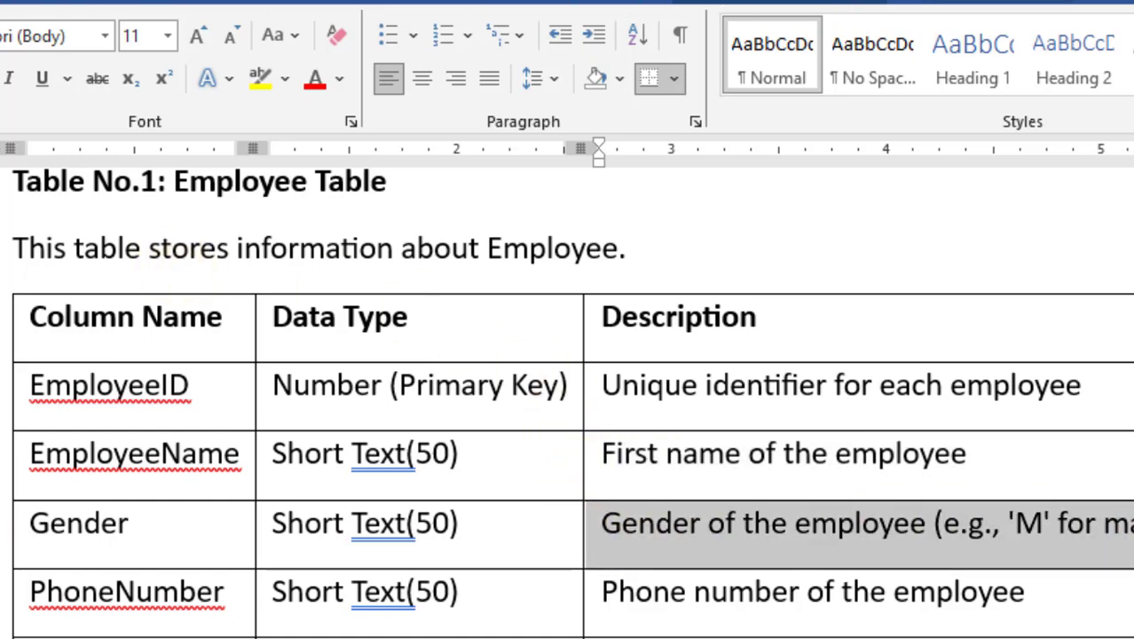
key("alt+Tab")
left_click(681, 263)
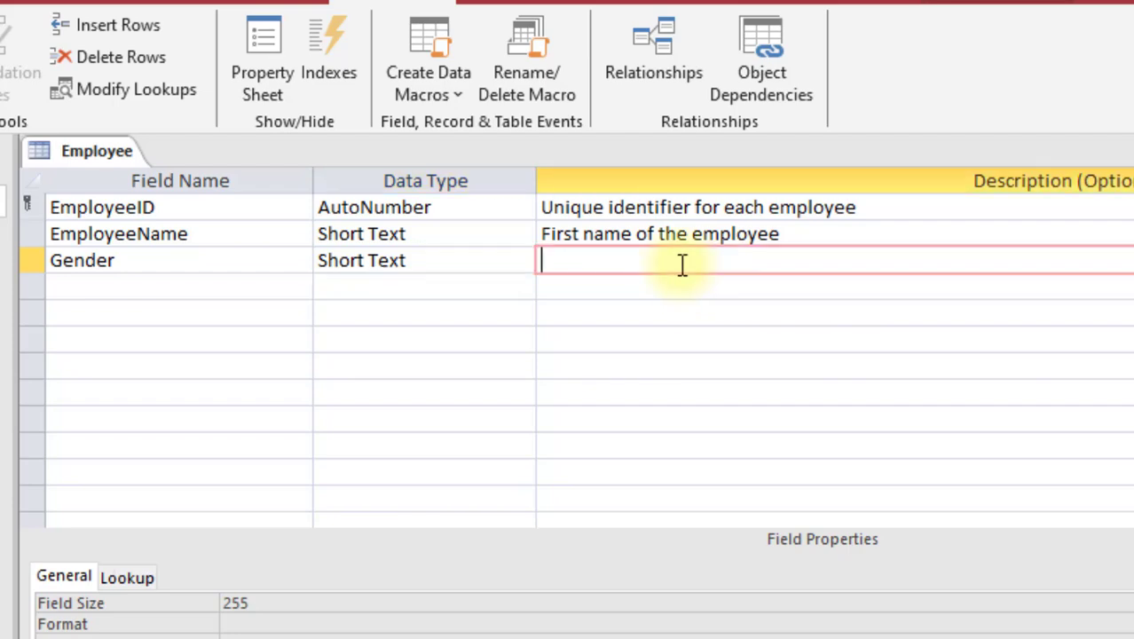
key("ctrl+v")
Step: Add a Short Text PhoneNumber field with its description pasted from the spec
left_click(222, 282)
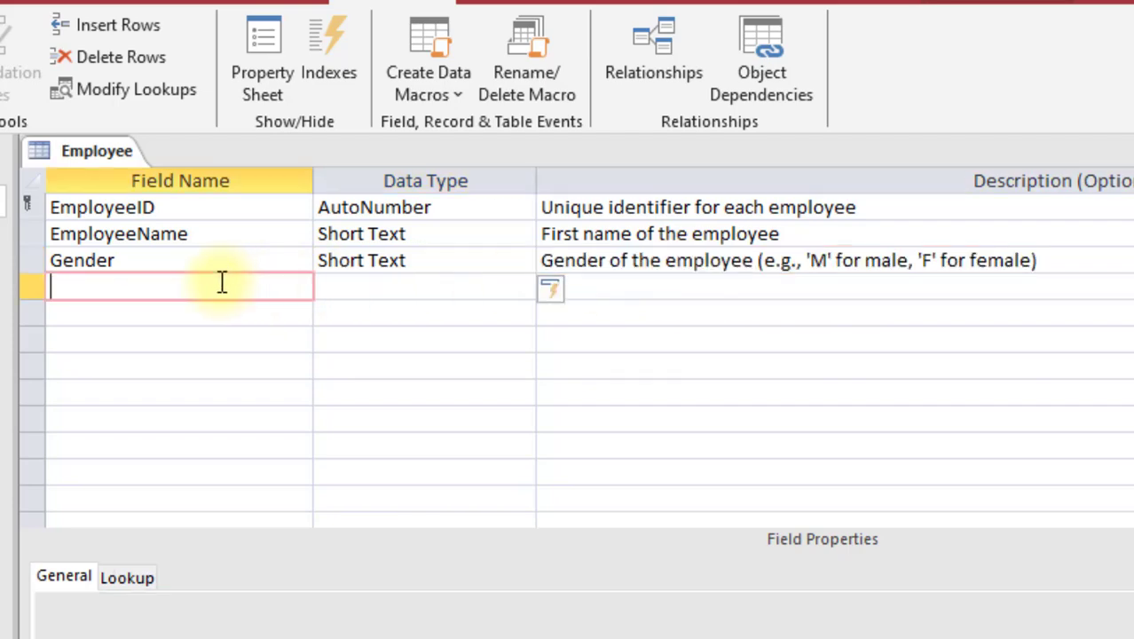
key("alt+Tab")
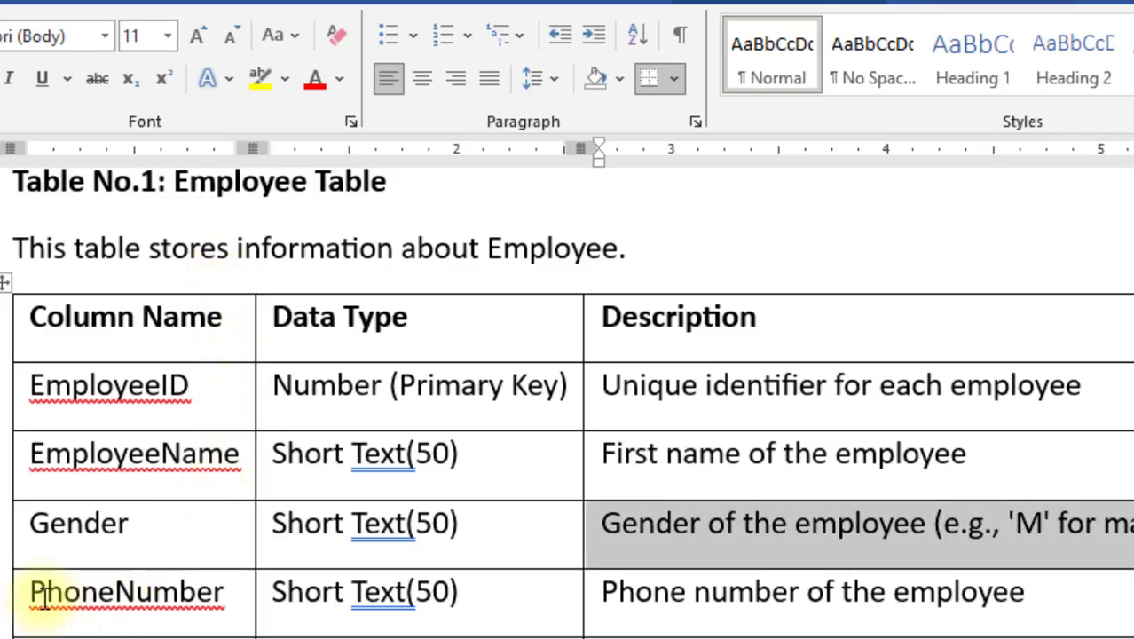
double_click(111, 602)
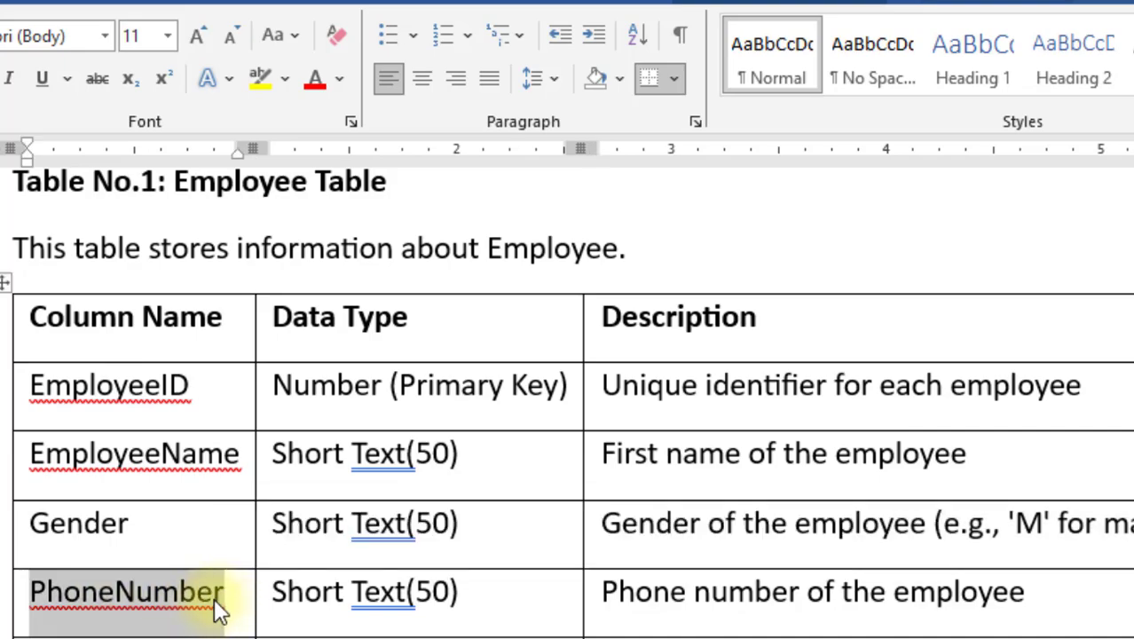
key("alt+Tab")
key("ctrl+v")
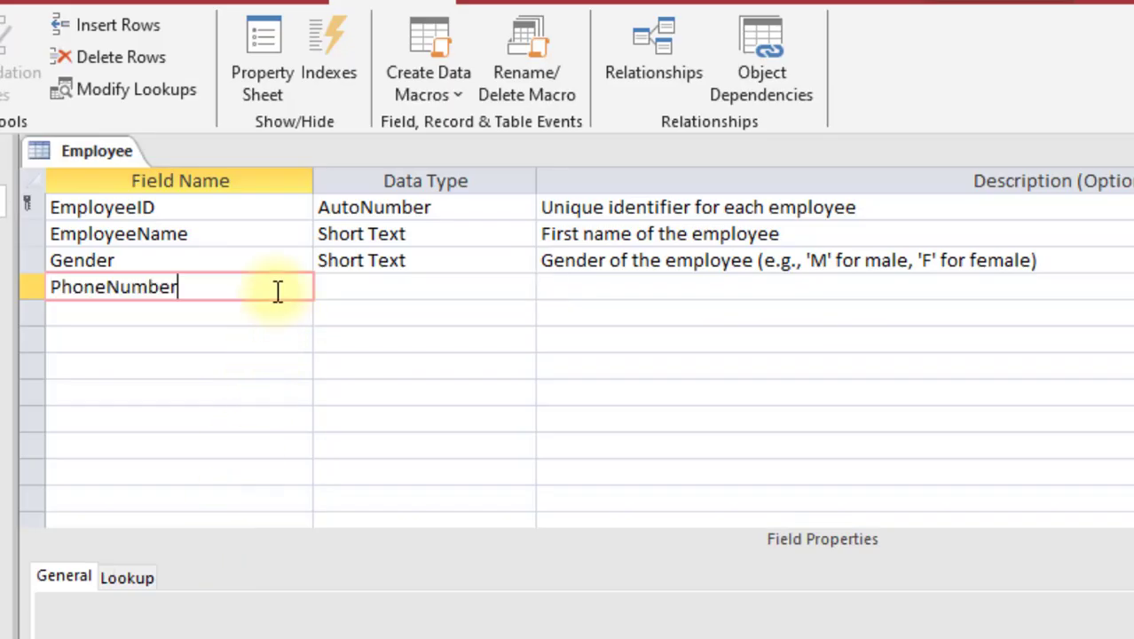
left_click(393, 287)
left_click(648, 287)
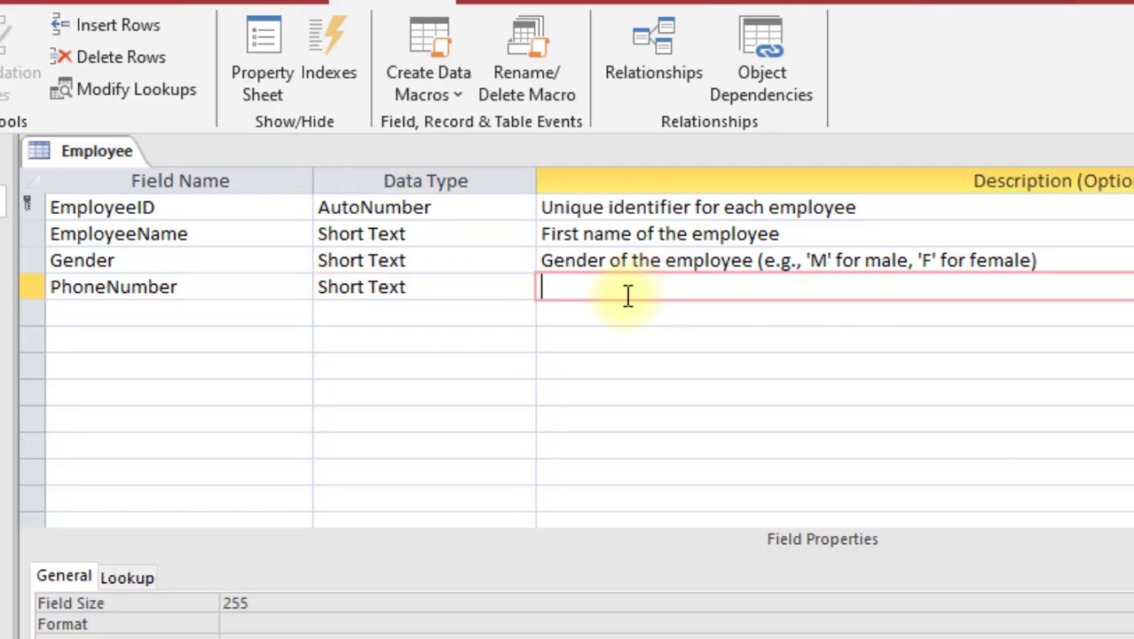
key("alt+Tab")
left_click_drag(609, 595, 1022, 588)
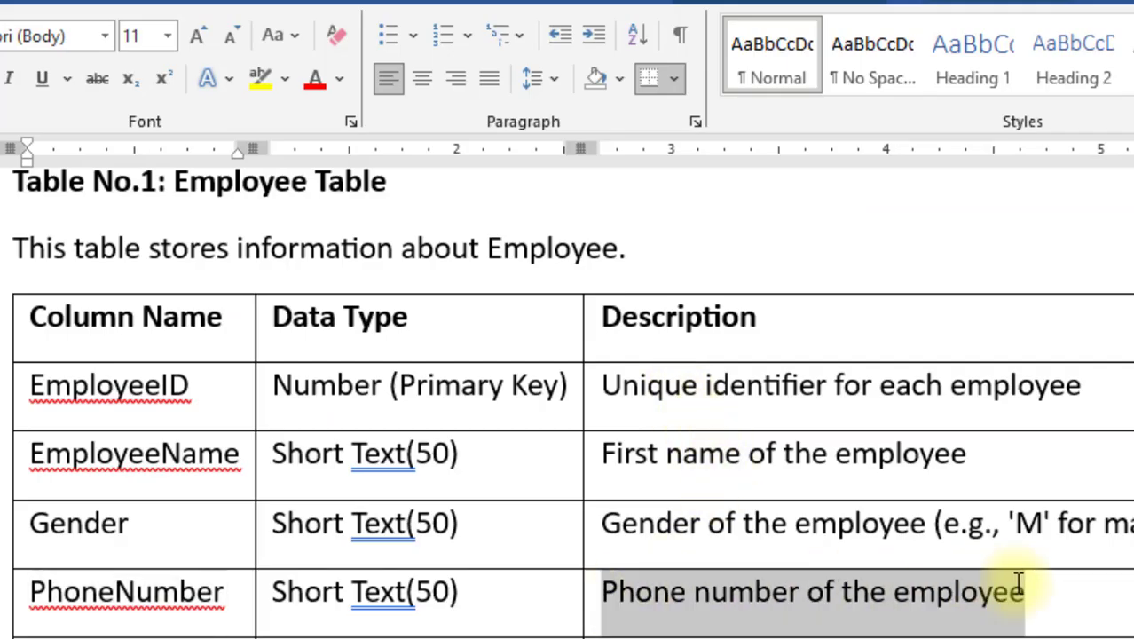
key("ctrl+c")
key("alt+Tab")
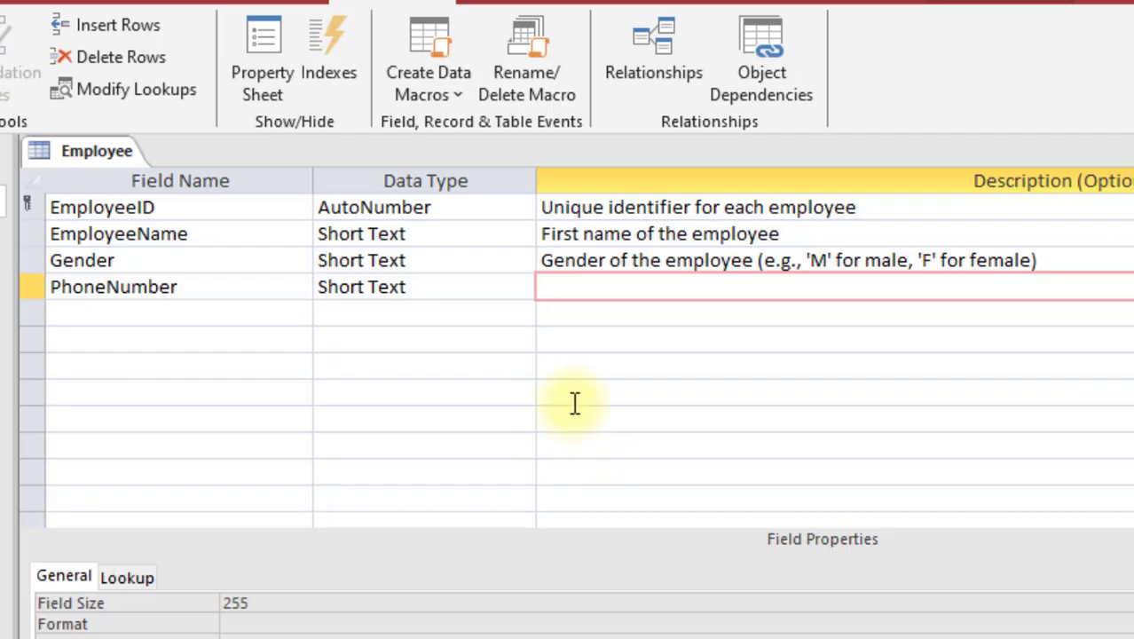
key("ctrl+v")
Step: Add a Salary field of type Number with its description from the spec
left_click(225, 315)
key("alt+Tab")
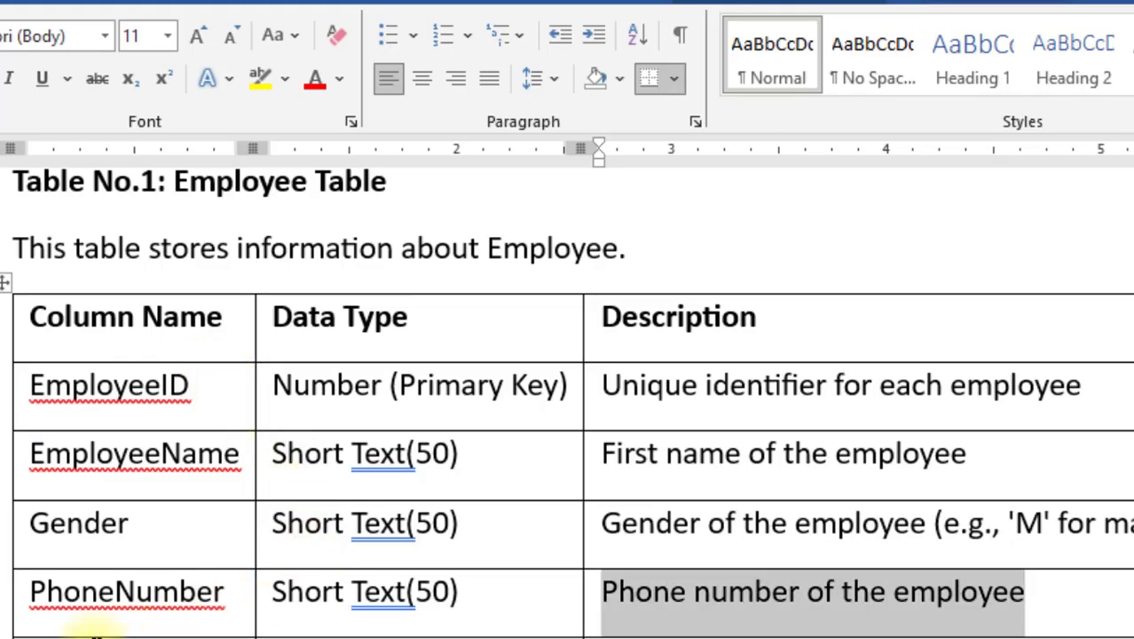
left_click(35, 634)
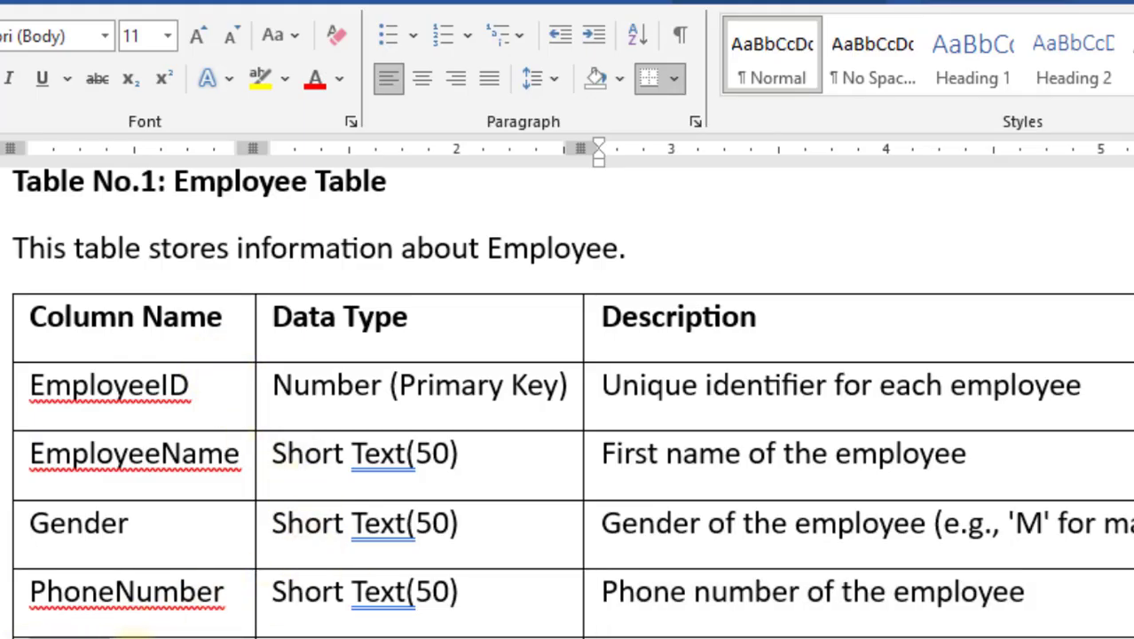
key("alt+Tab")
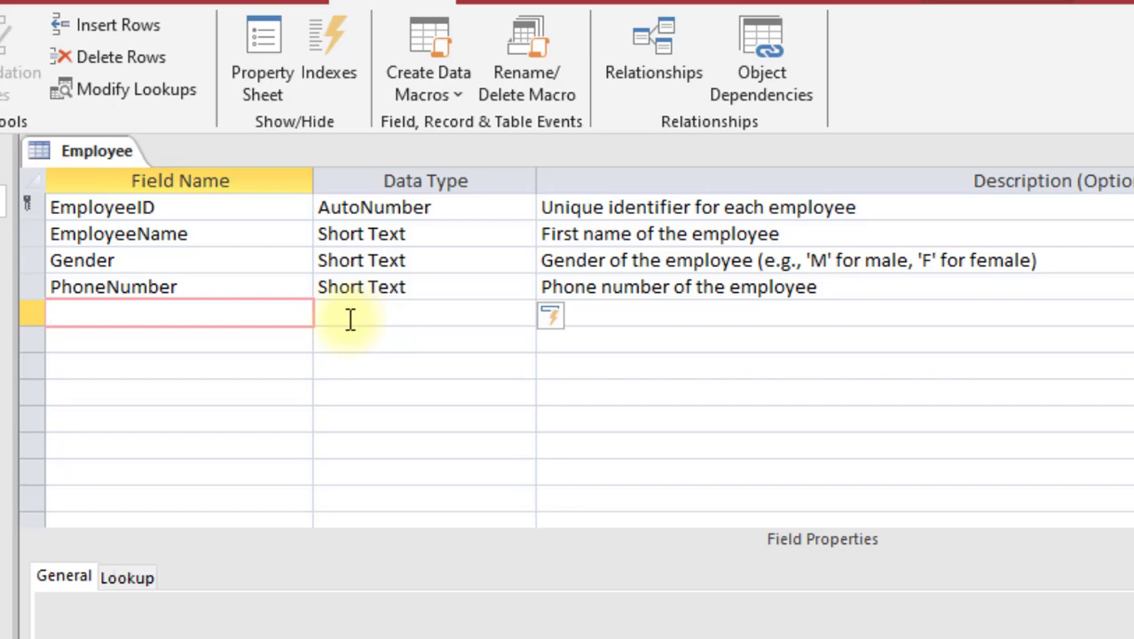
type("Salary")
left_click(369, 319)
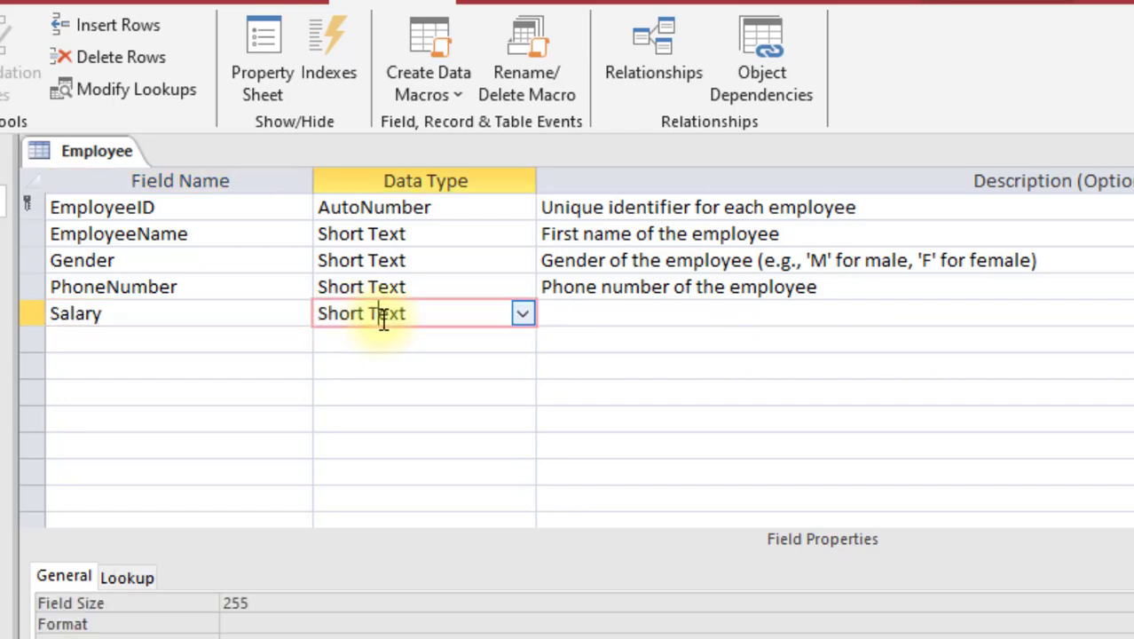
left_click(523, 315)
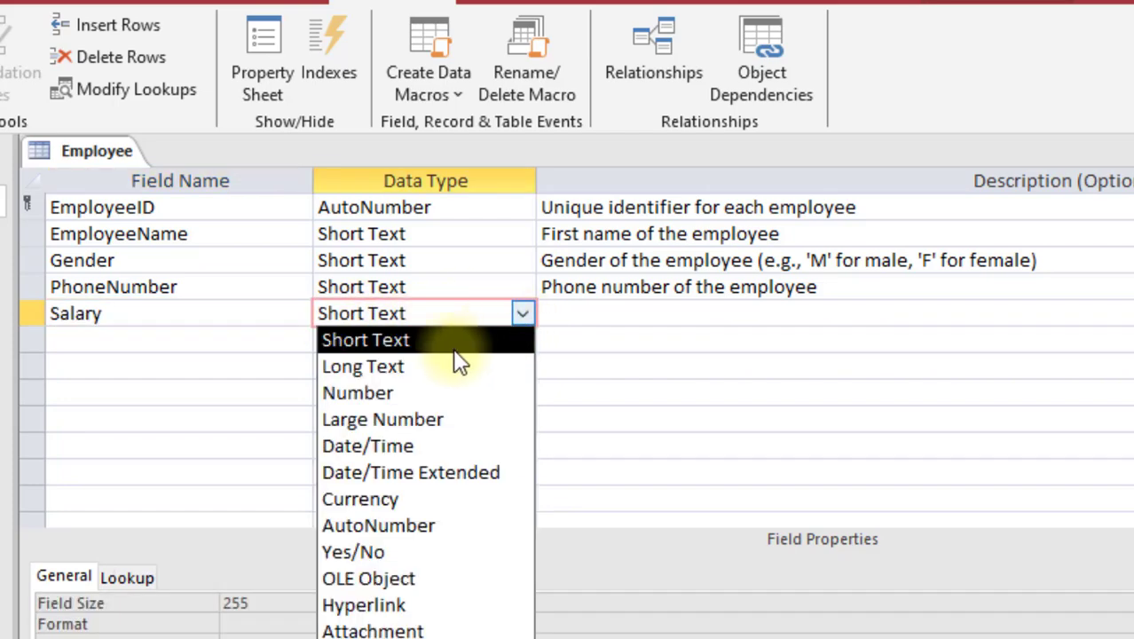
left_click(409, 398)
left_click(594, 328)
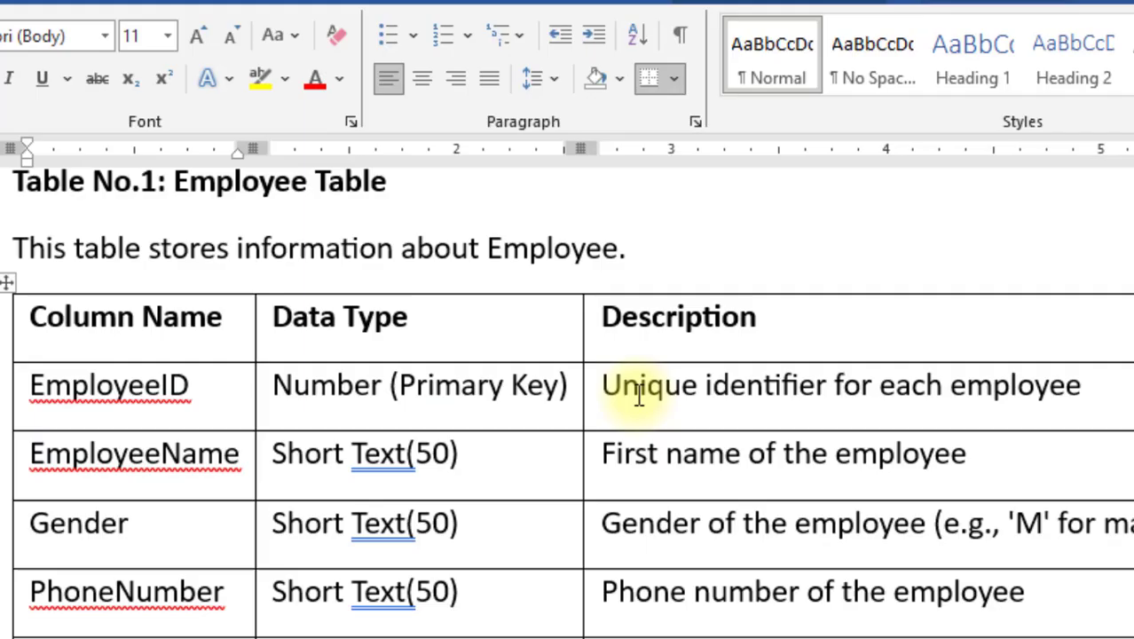
key("alt+Tab")
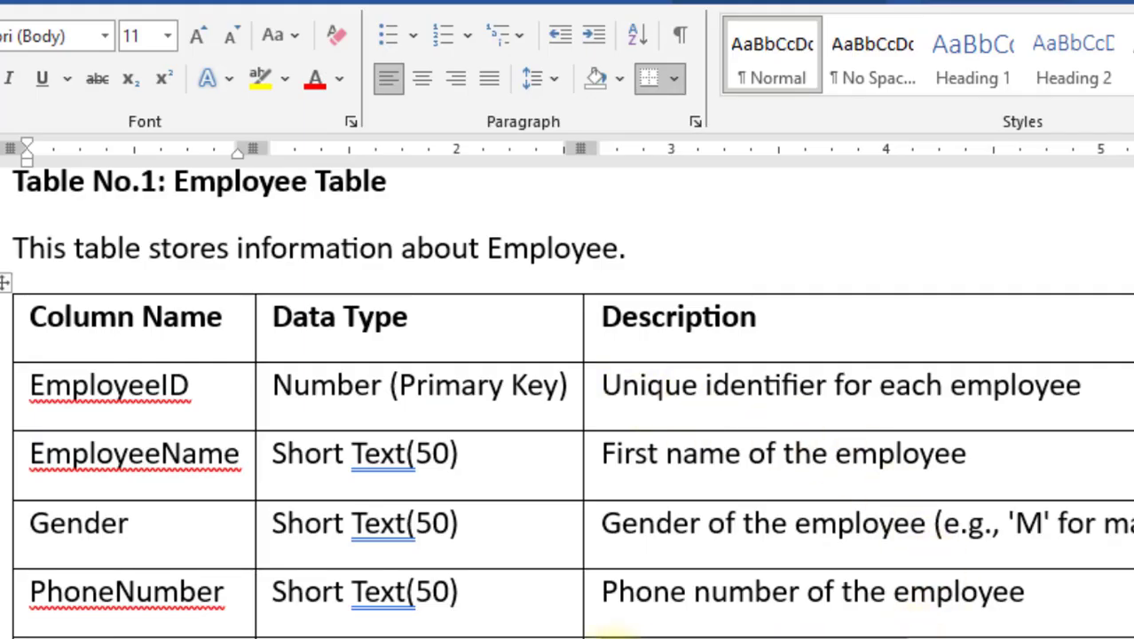
key("alt+Tab")
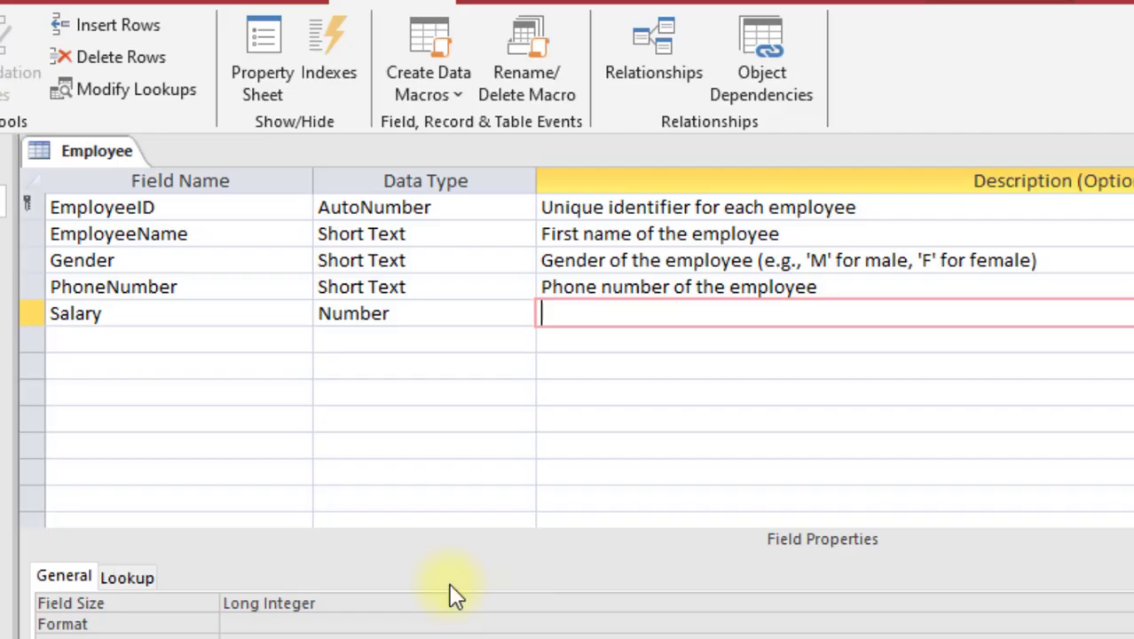
left_click(157, 341)
left_click(651, 312)
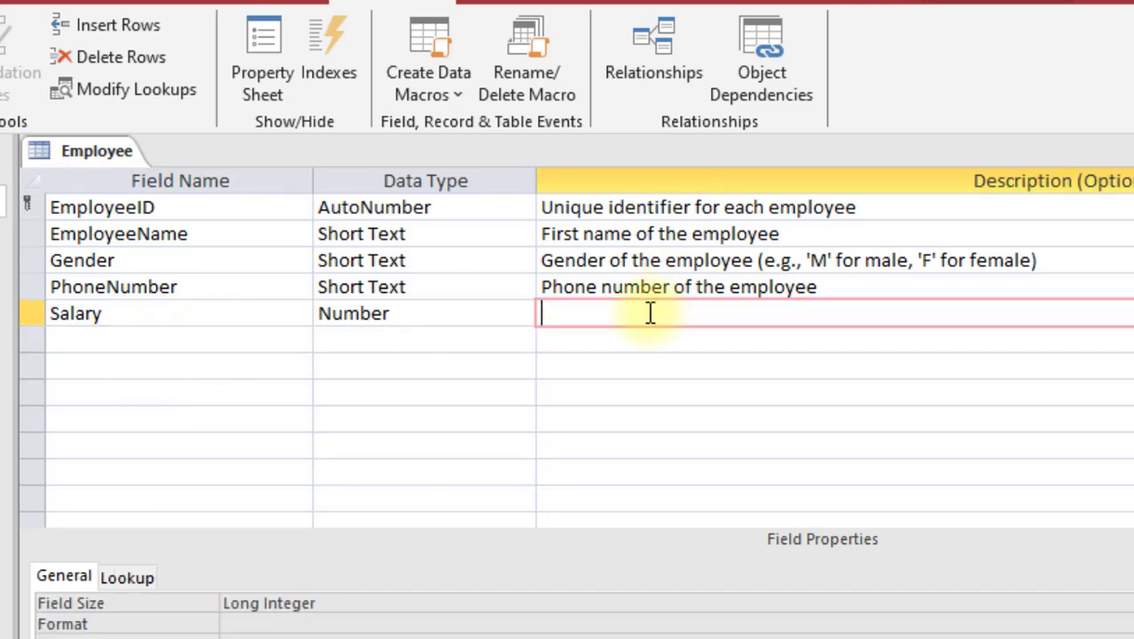
key("ctrl+v")
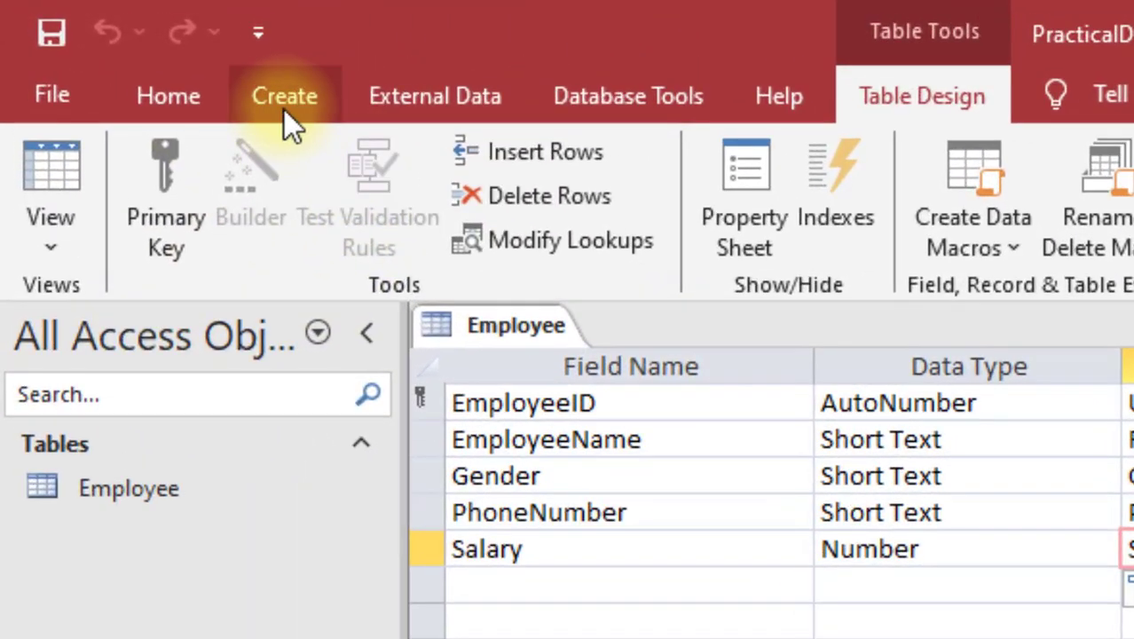
Step: Create a blank table, switch it to Design View and save it as Customer
left_click(284, 110)
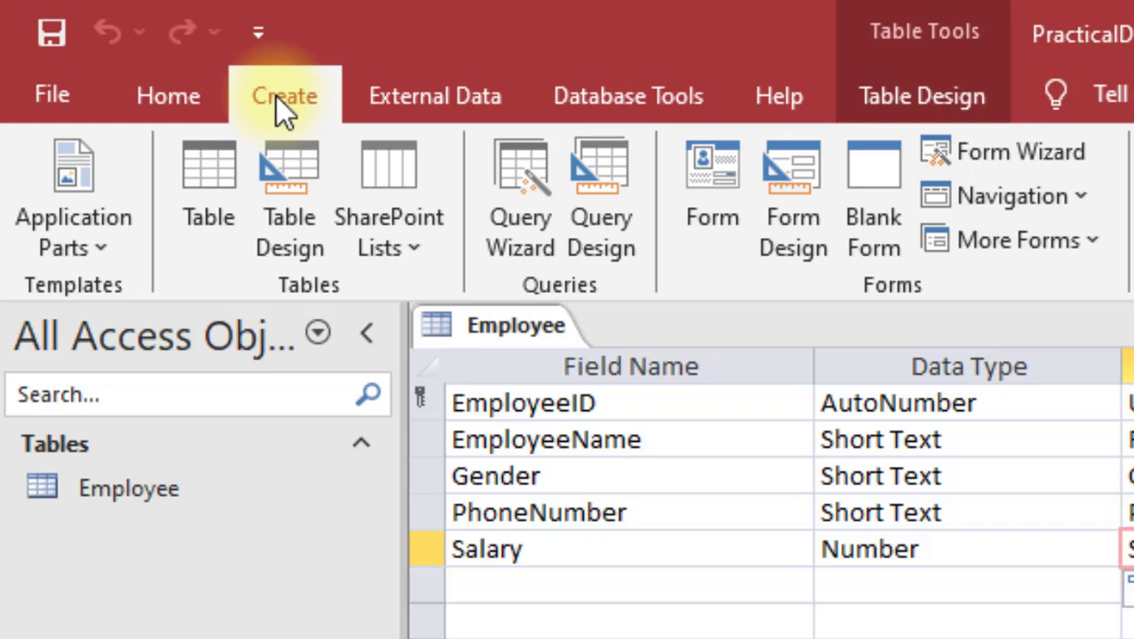
left_click(203, 209)
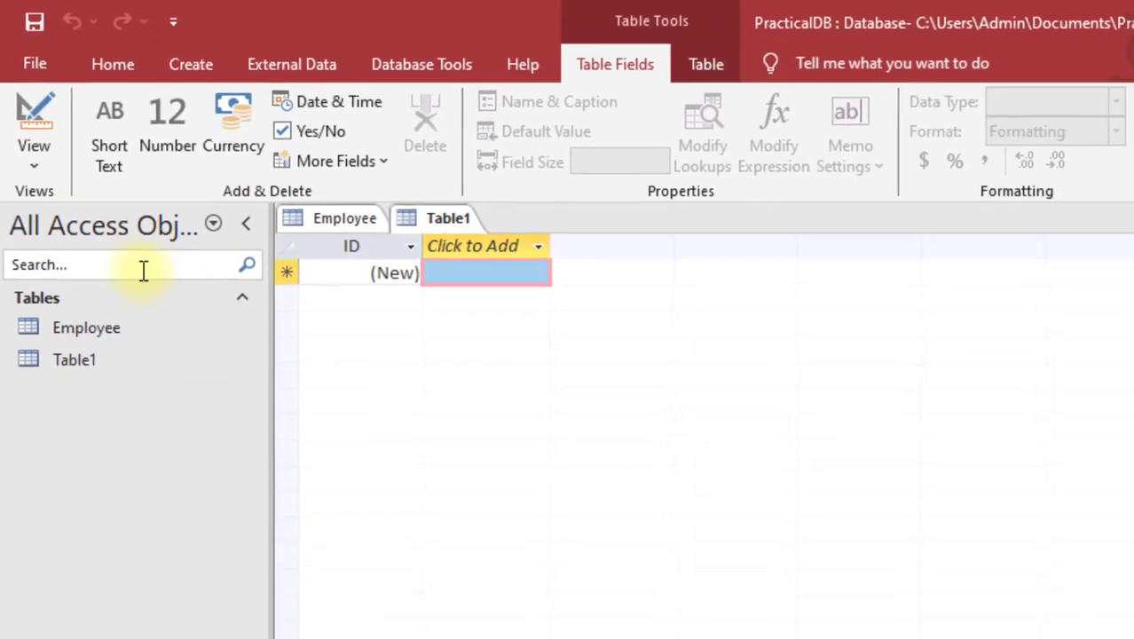
left_click(41, 165)
left_click(84, 253)
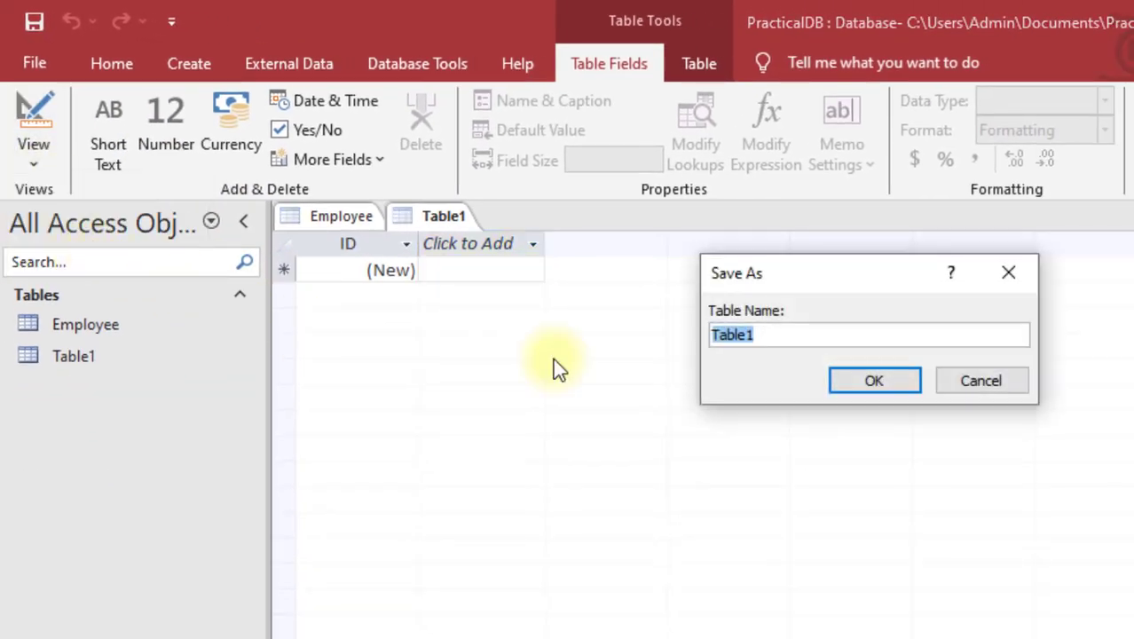
type("Customer")
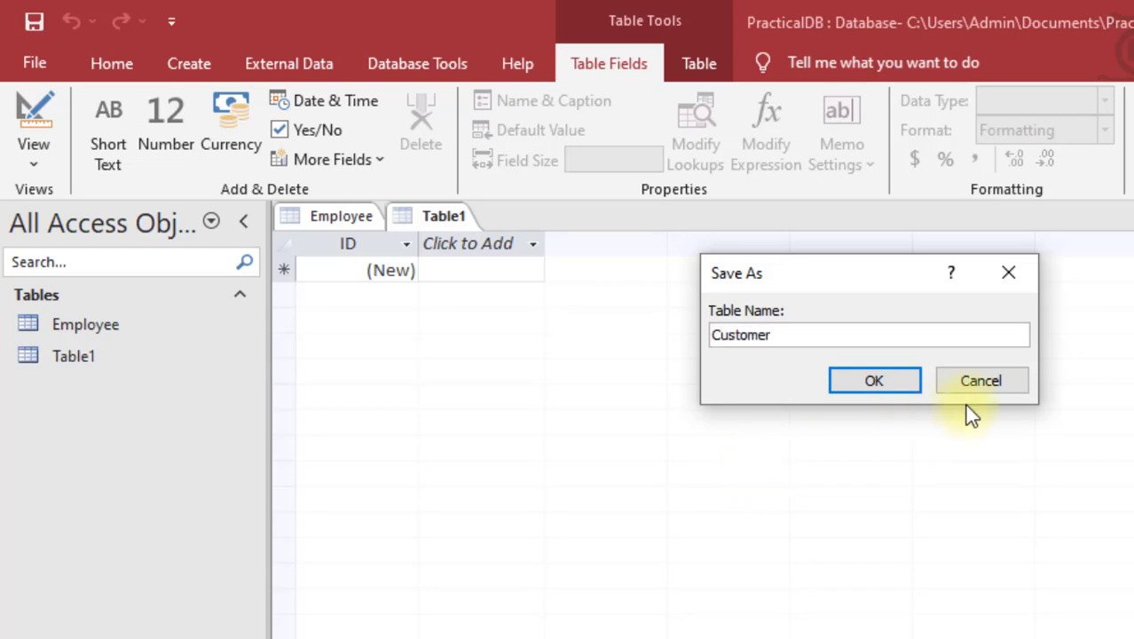
left_click(877, 389)
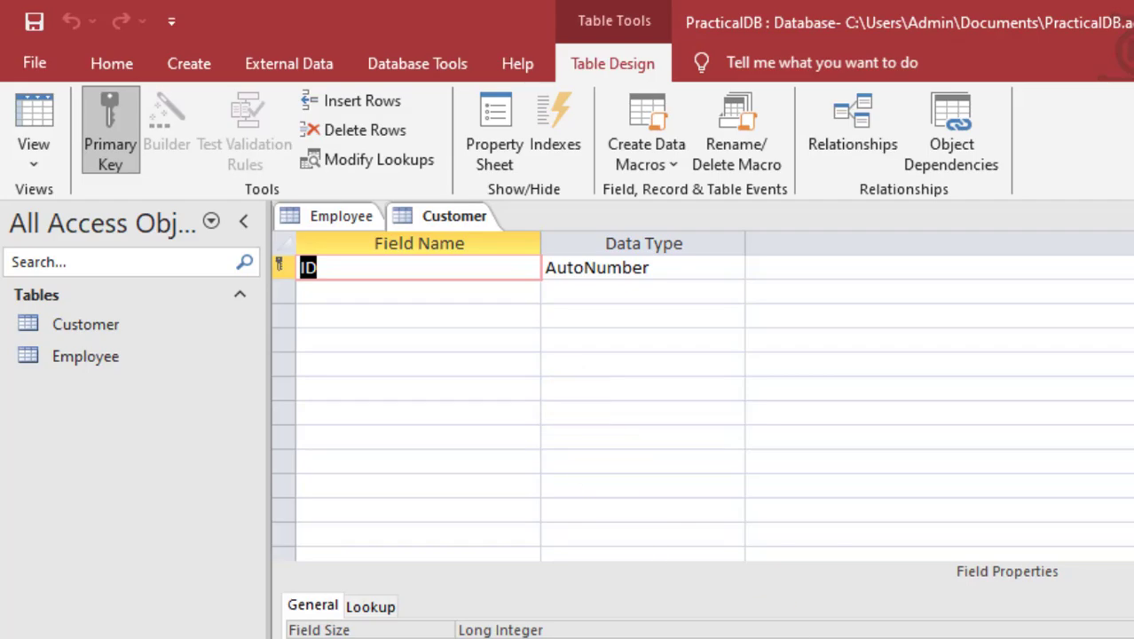
Step: Rename ID to CustomerID, keep it AutoNumber, and describe it as 'Primary key'
key("alt+Tab")
scroll(777, 550, "down", 5)
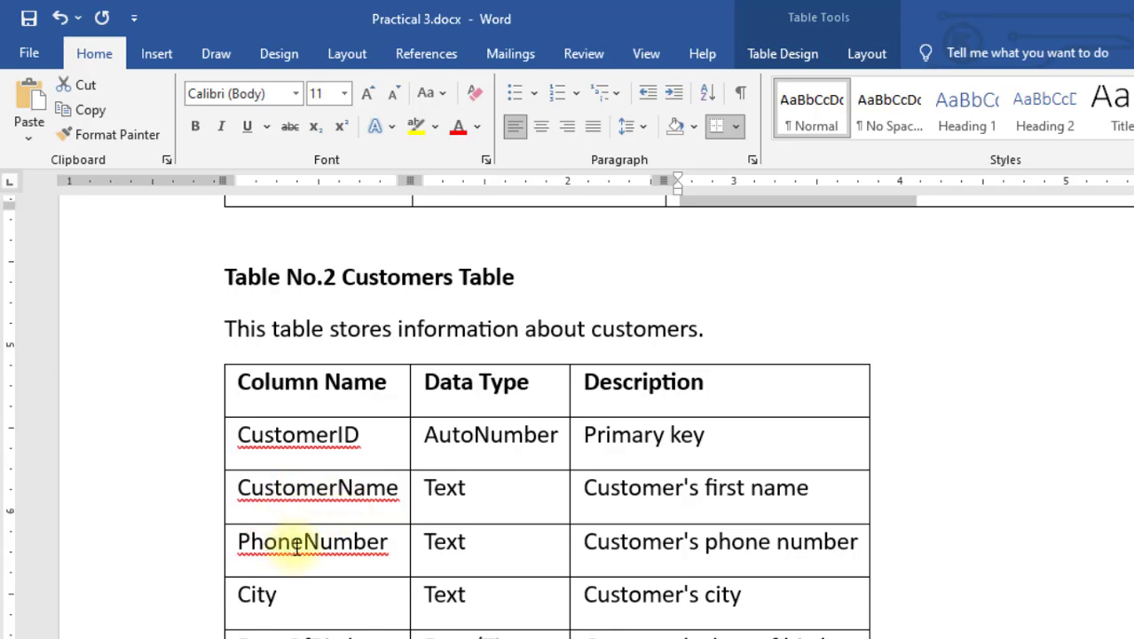
key("alt+Tab")
type("C")
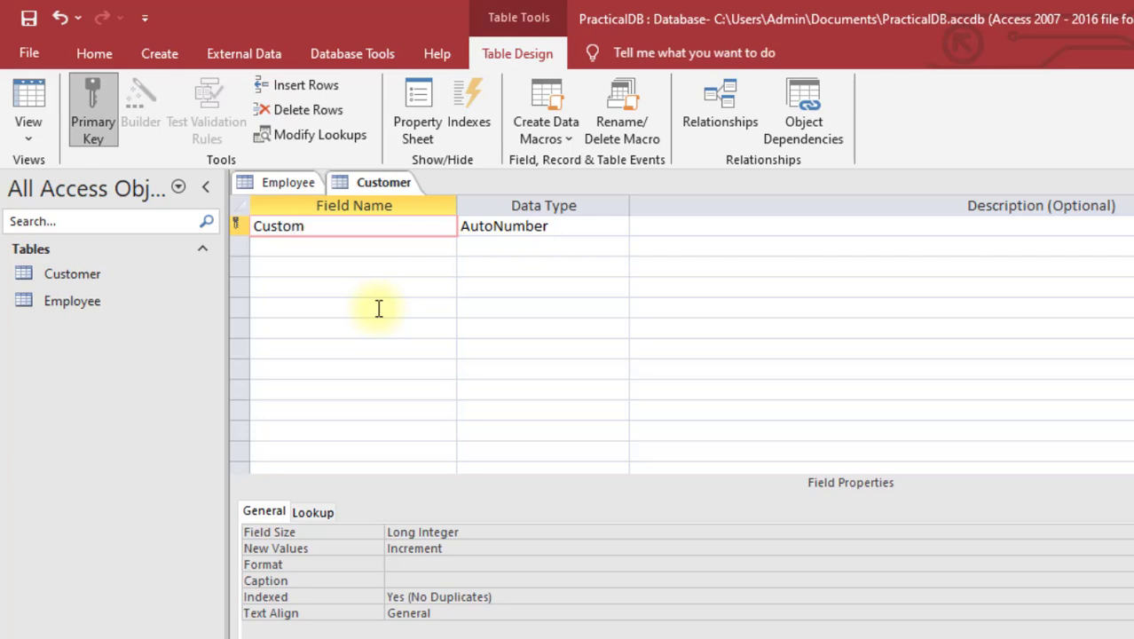
key("Tab")
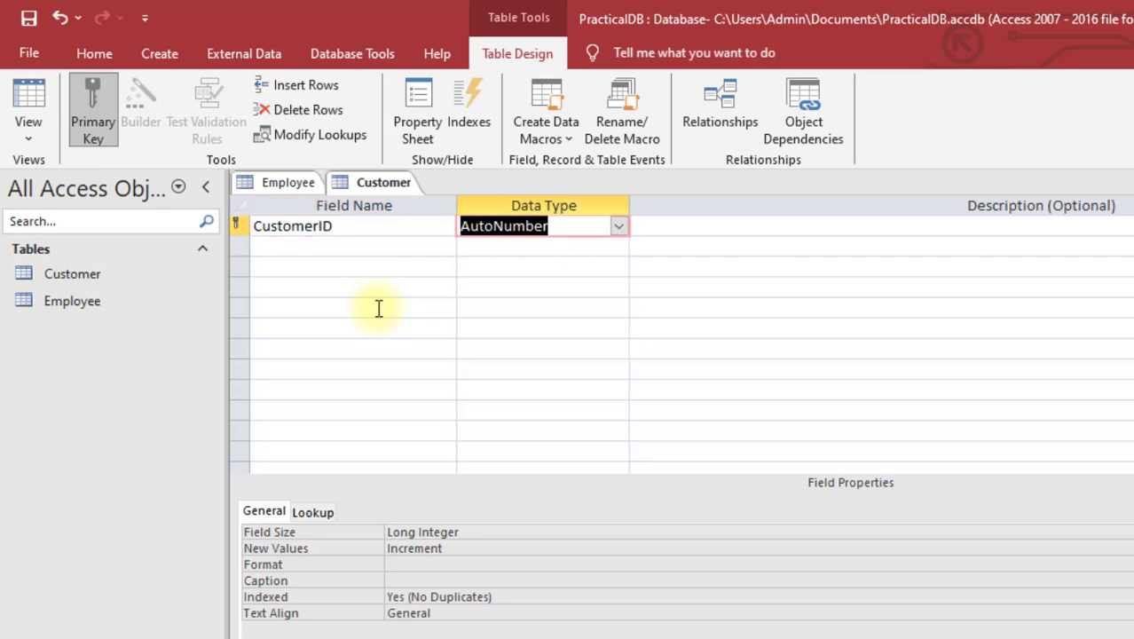
left_click(687, 224)
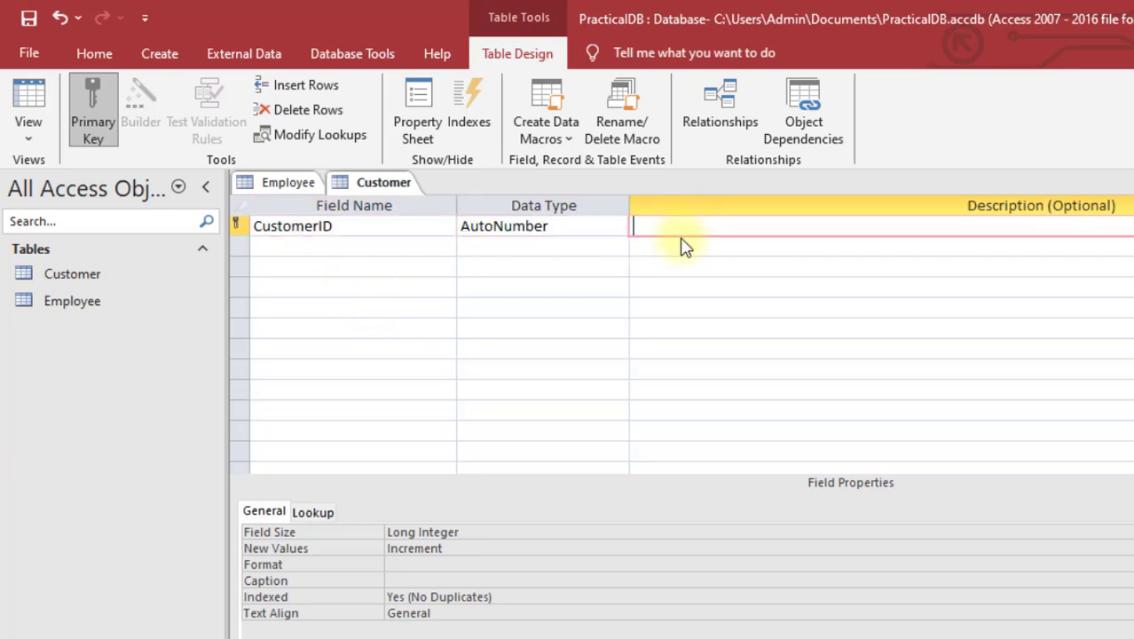
key("alt+Tab")
left_click_drag(668, 435, 585, 433)
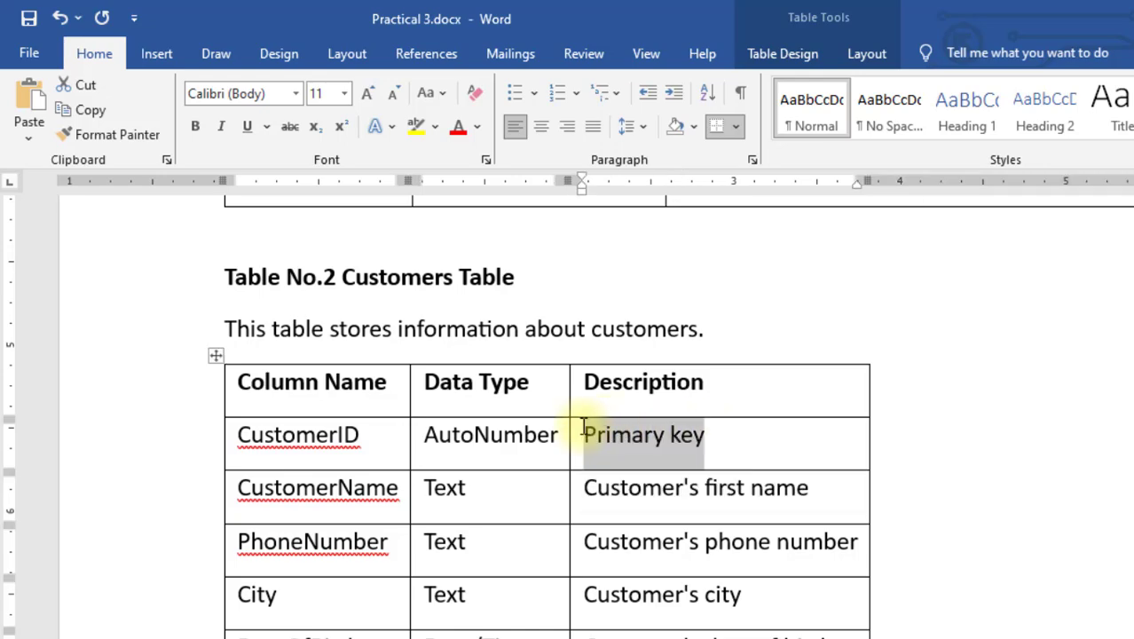
key("alt+Tab")
type("Primary key")
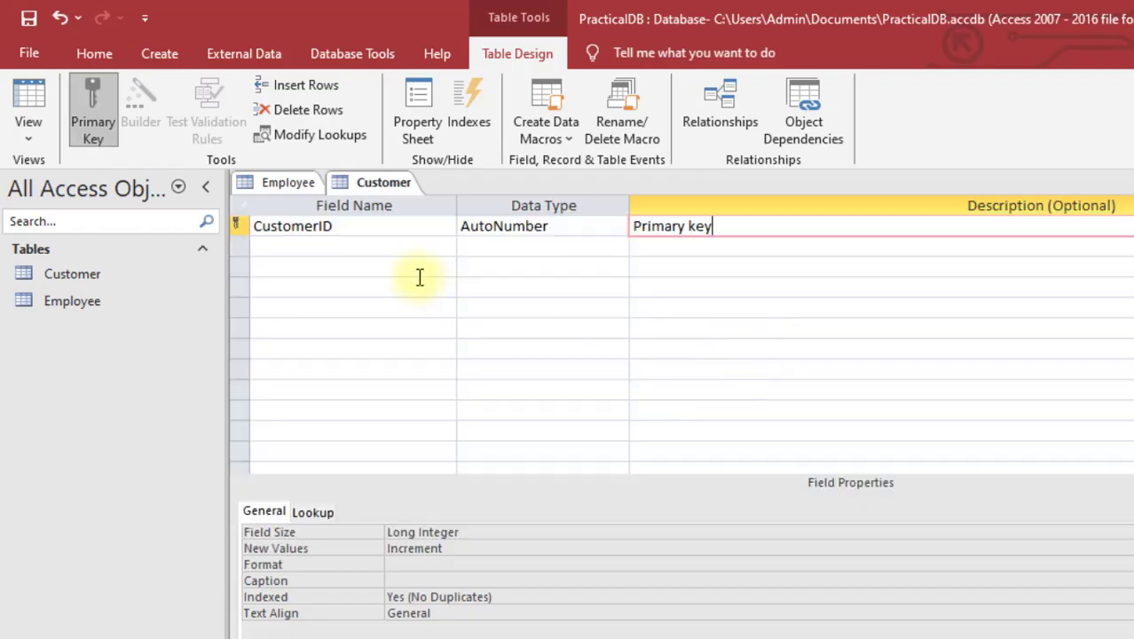
Step: Add a Short Text CustomerName field described as 'Customer's first name'
left_click(267, 244)
key("alt+Tab")
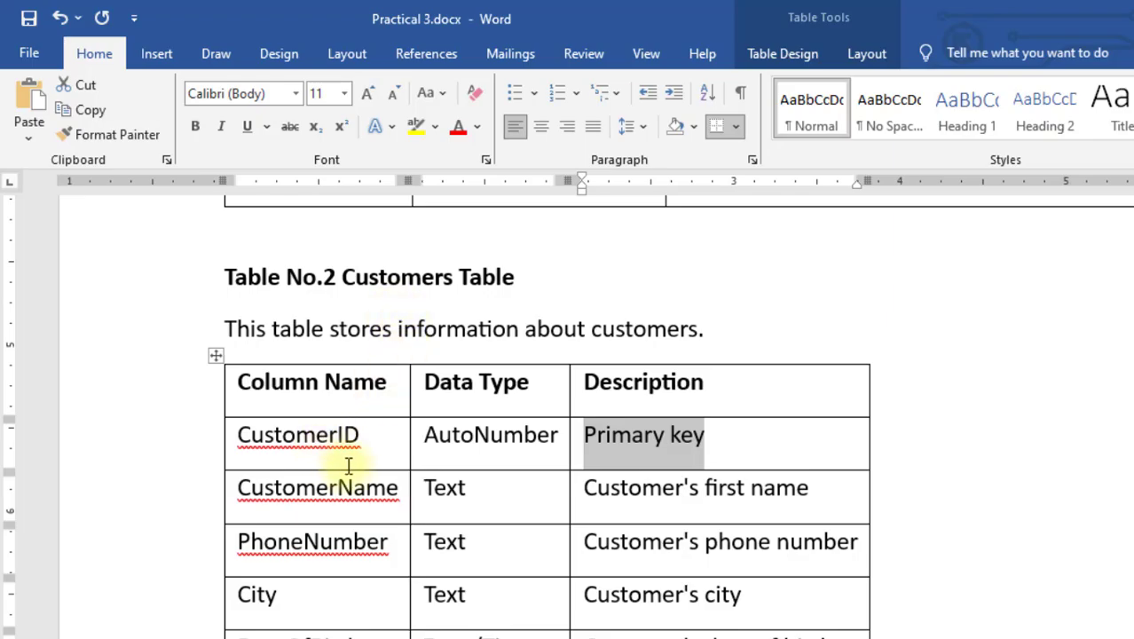
key("alt+Tab")
type("C")
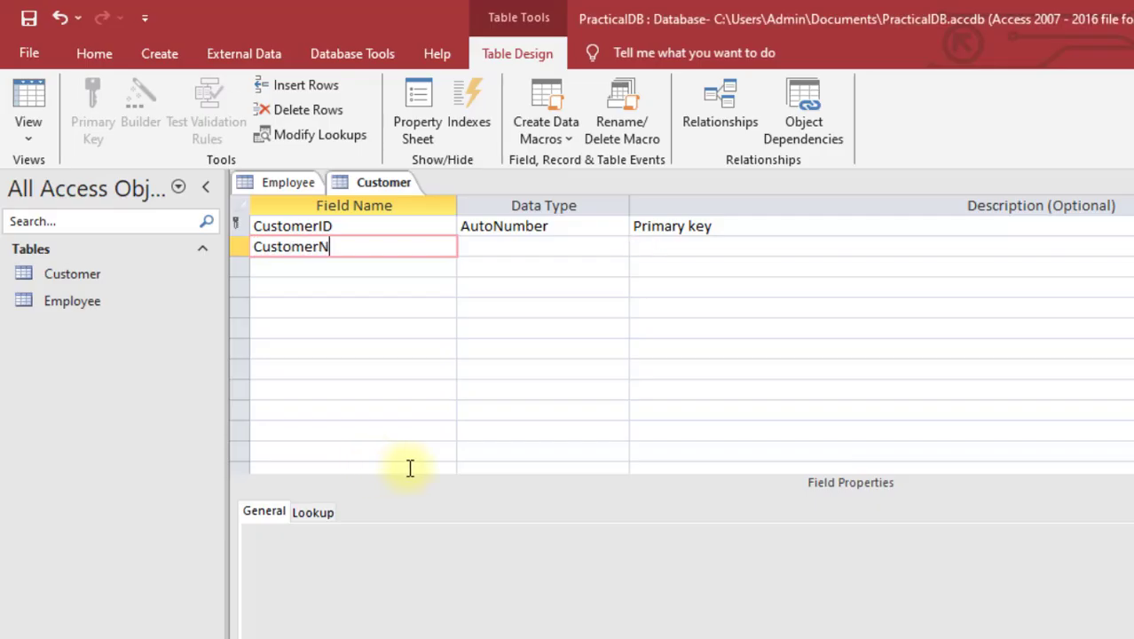
key("Tab")
key("Tab")
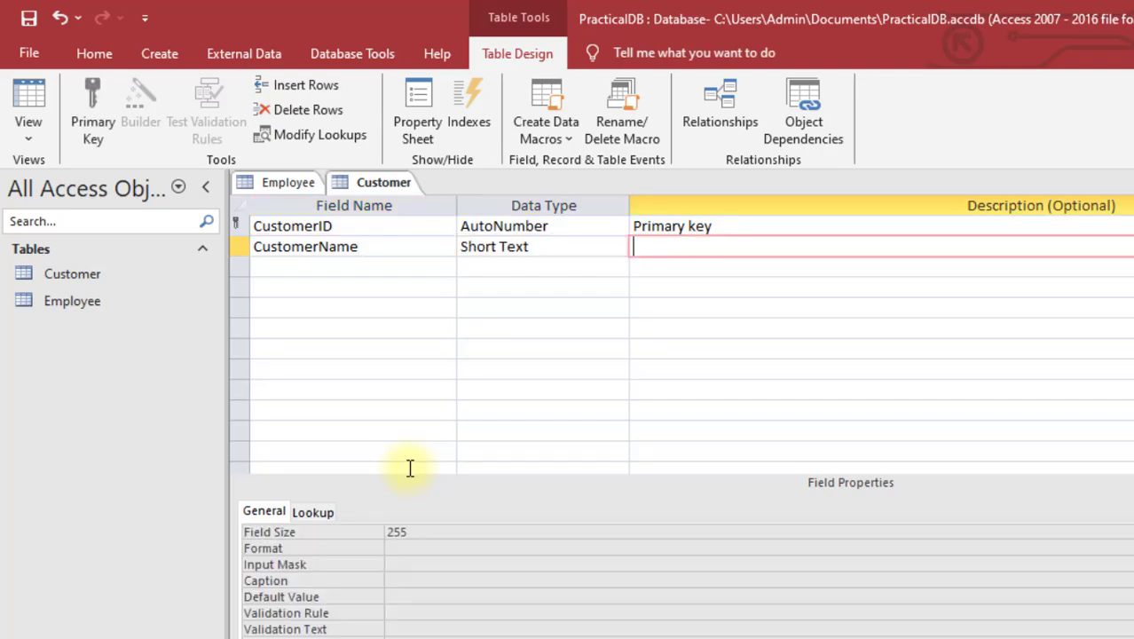
key("alt+Tab")
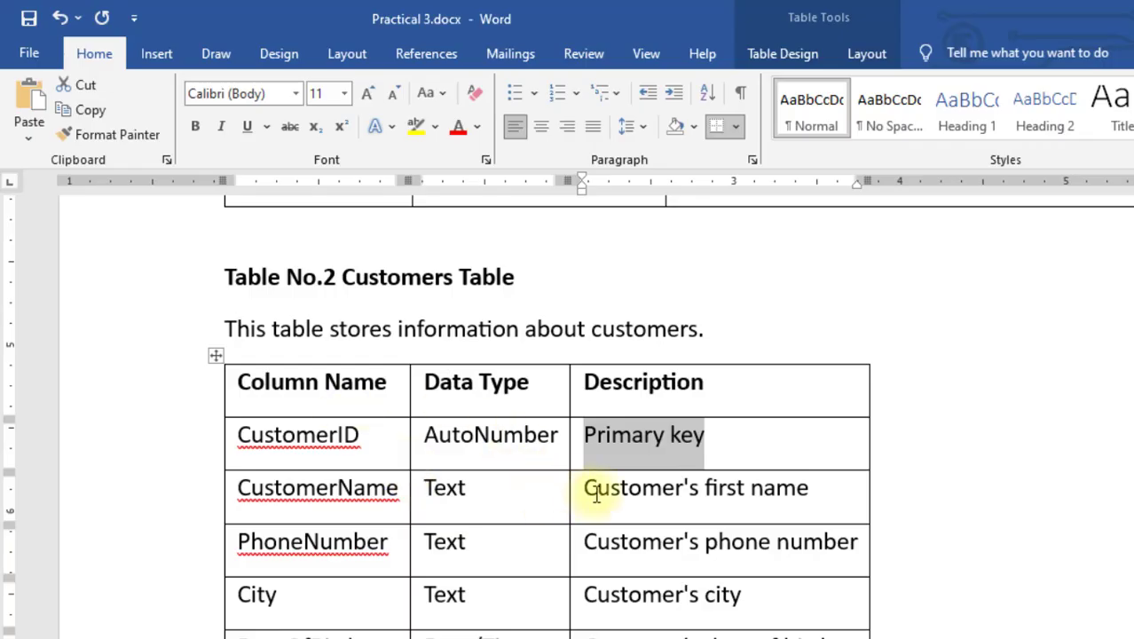
left_click_drag(590, 489, 768, 488)
key("ctrl+c")
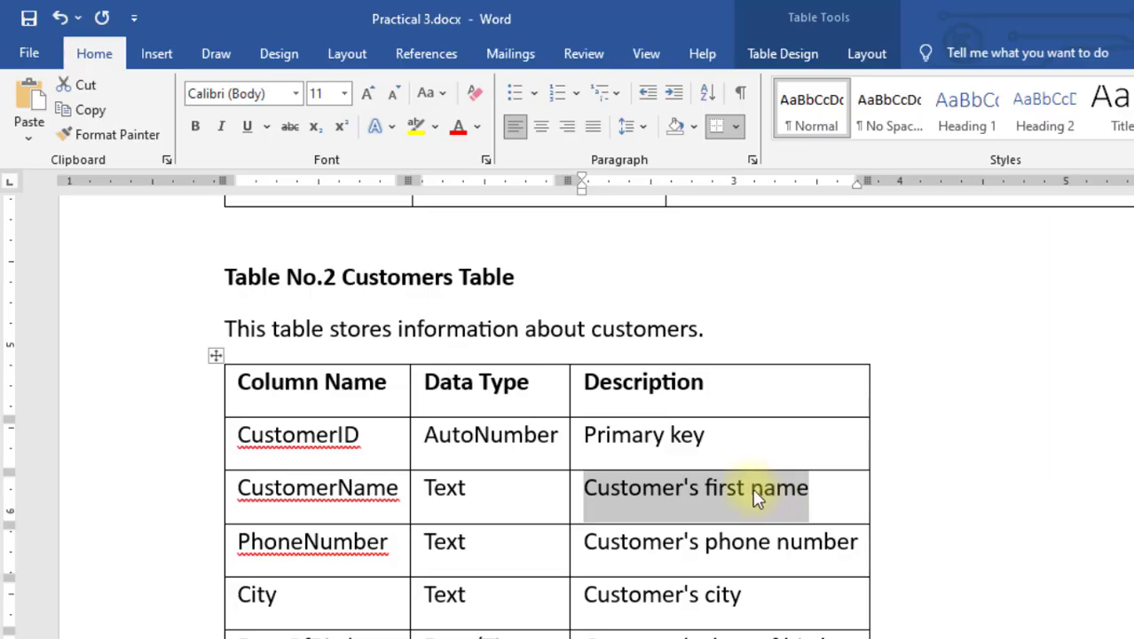
key("alt+Tab")
key("ctrl+v")
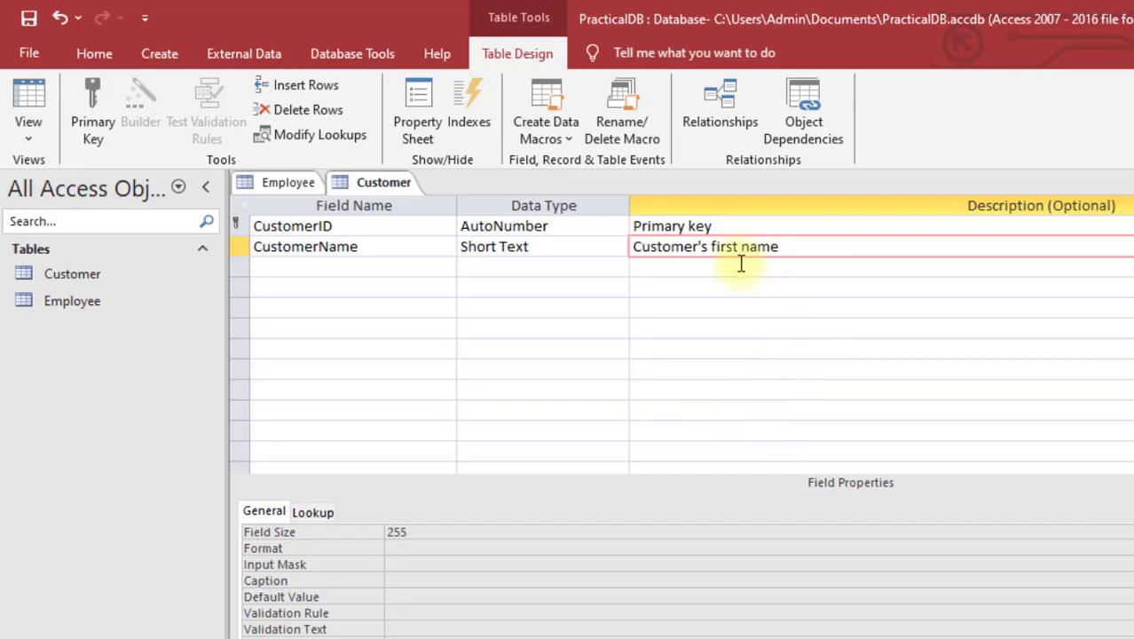
left_click(345, 267)
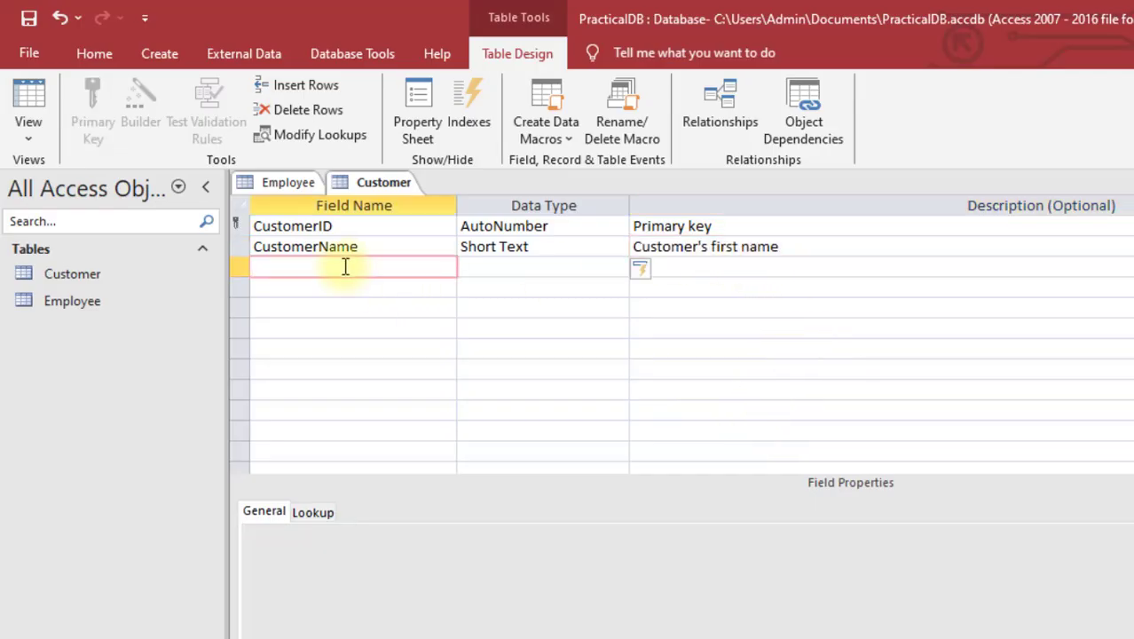
key("alt+Tab")
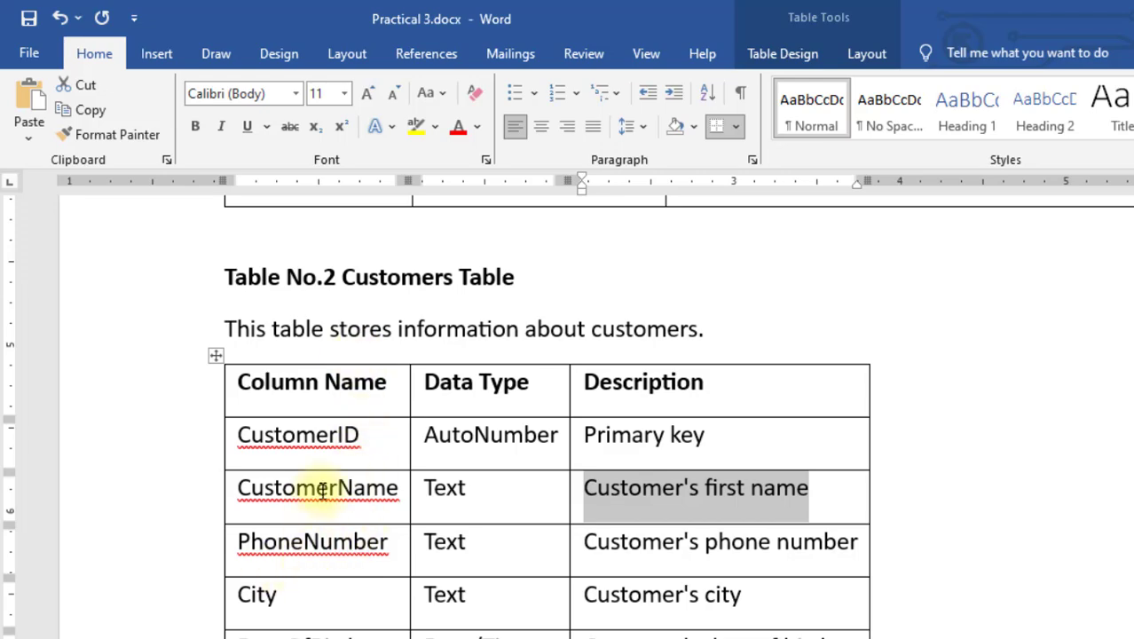
key("alt+Tab")
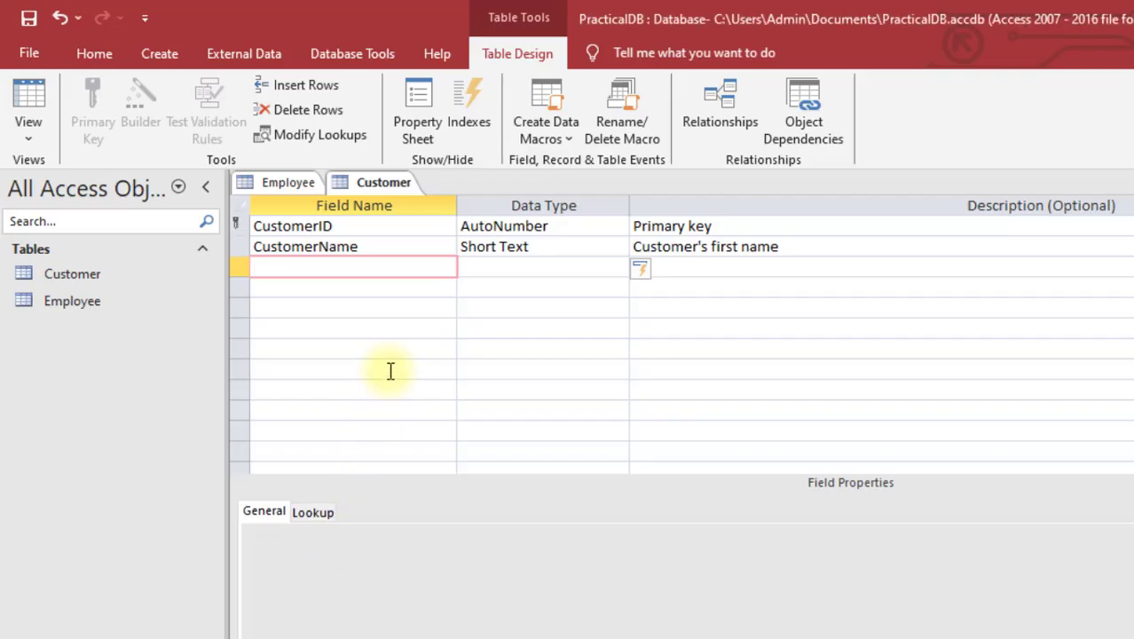
type("PhoneNu")
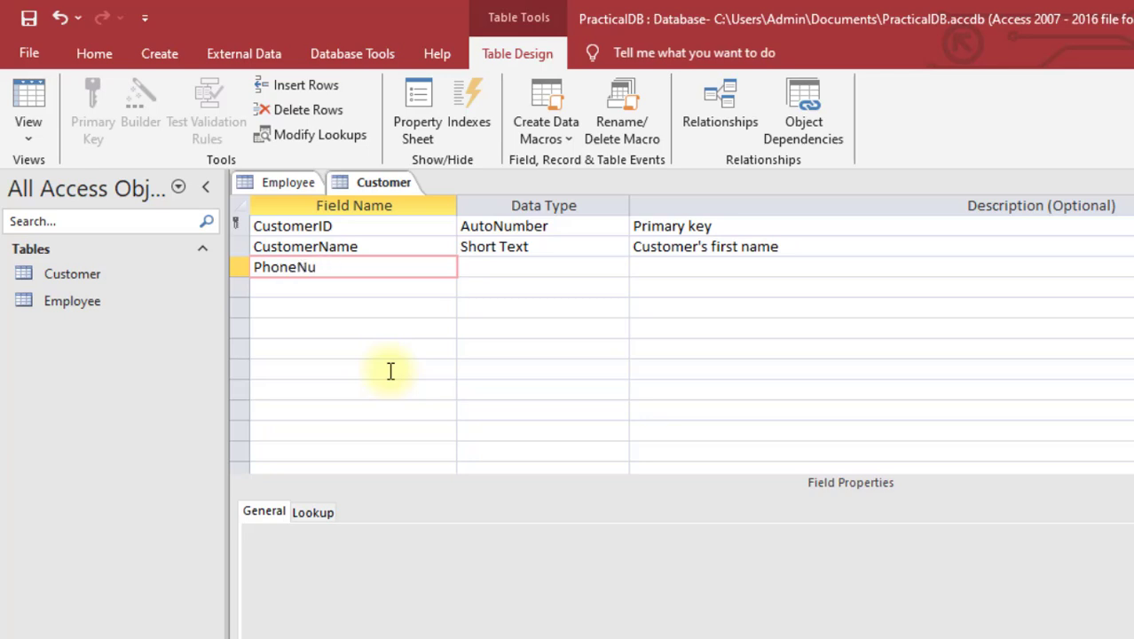
type("mber")
key("Tab")
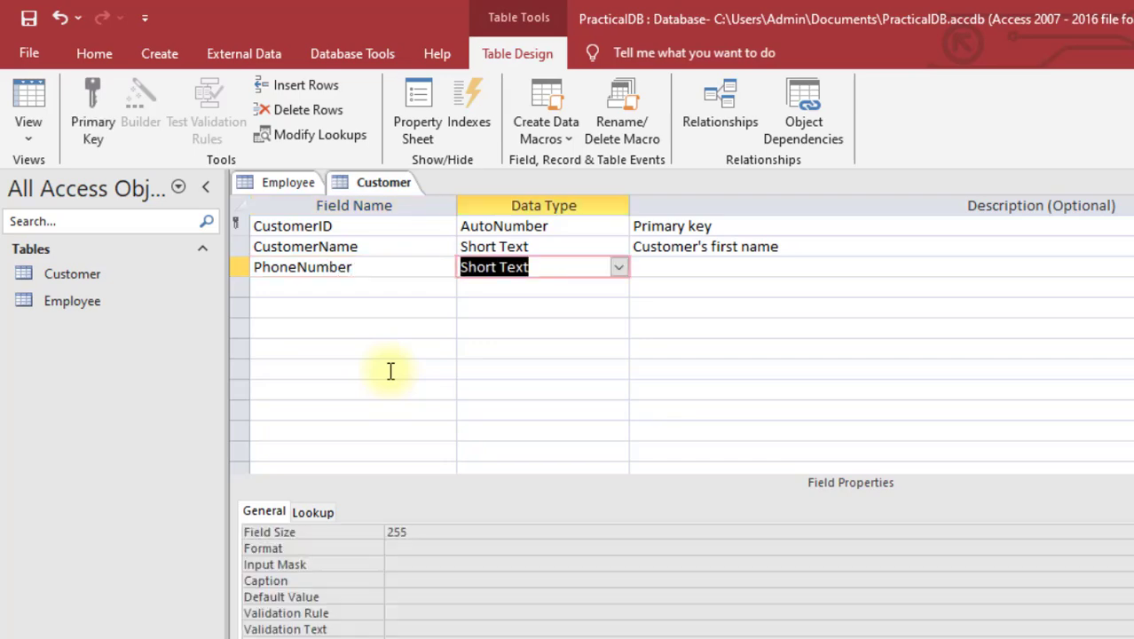
key("Tab")
key("alt+Tab")
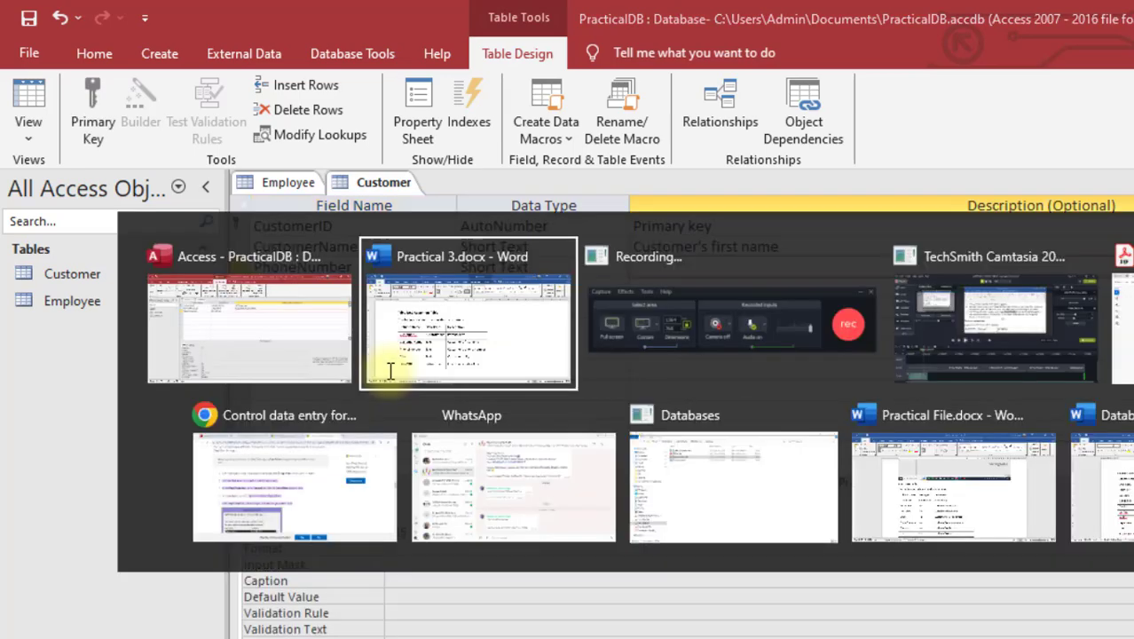
left_click_drag(581, 543, 834, 545)
key("alt+Tab")
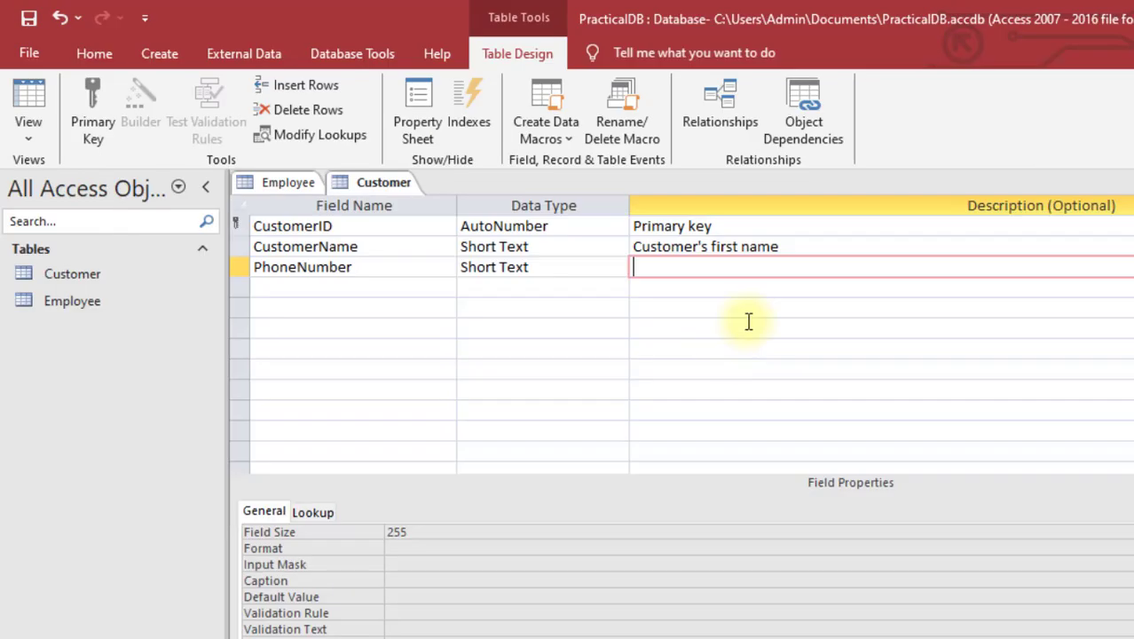
key("ctrl+v")
Step: Add a City field as the fourth field
left_click(380, 289)
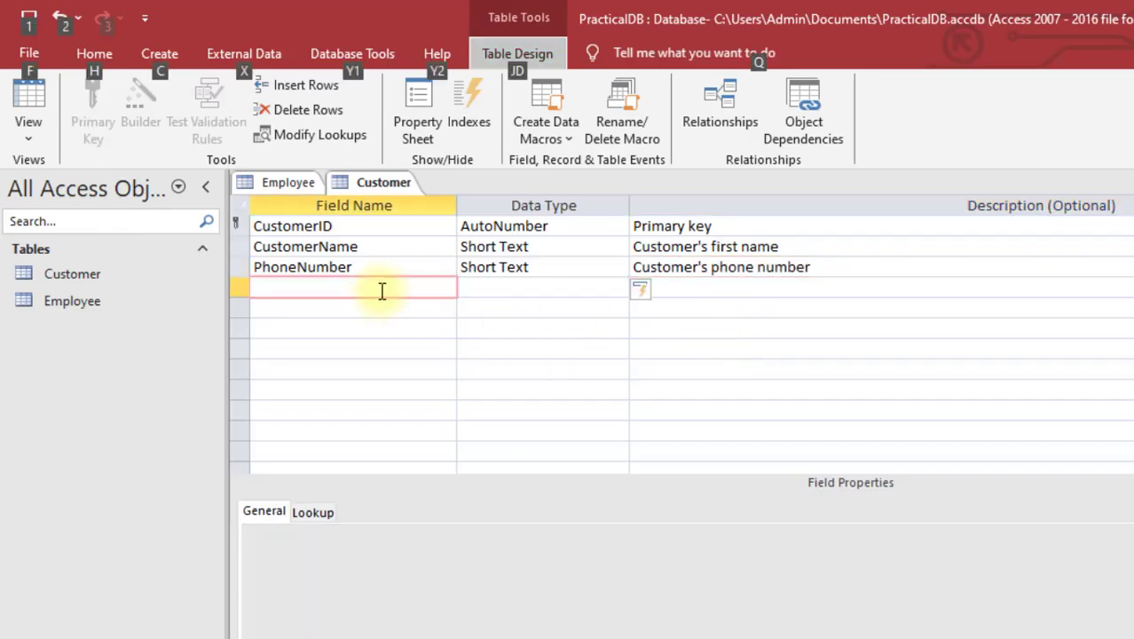
key("alt+Tab")
key("alt+Tab")
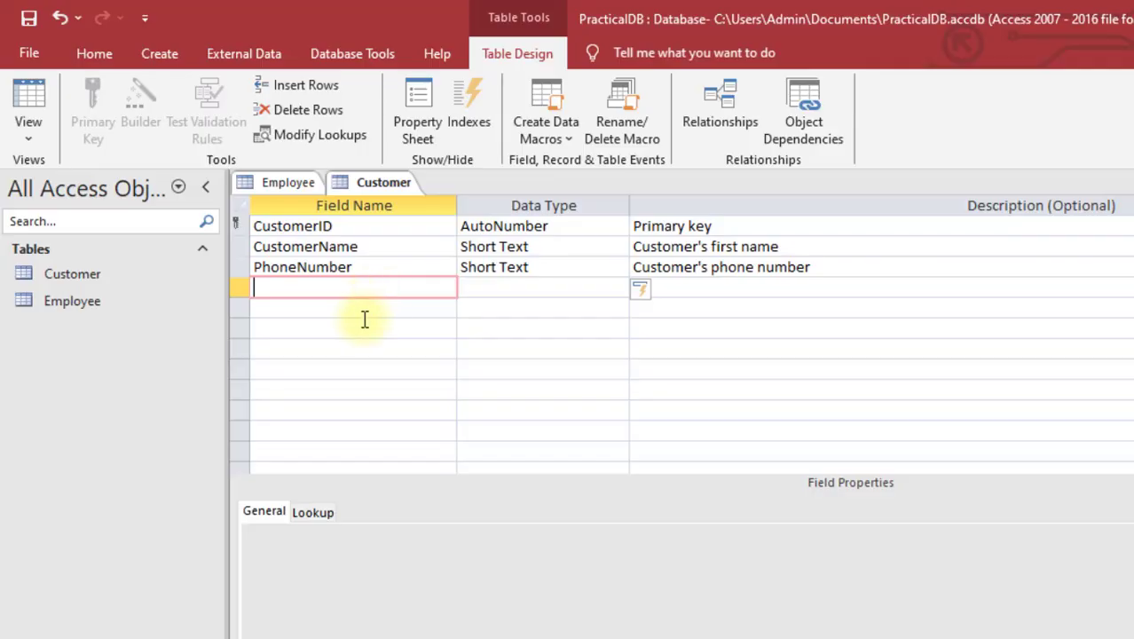
type("City")
key("Tab")
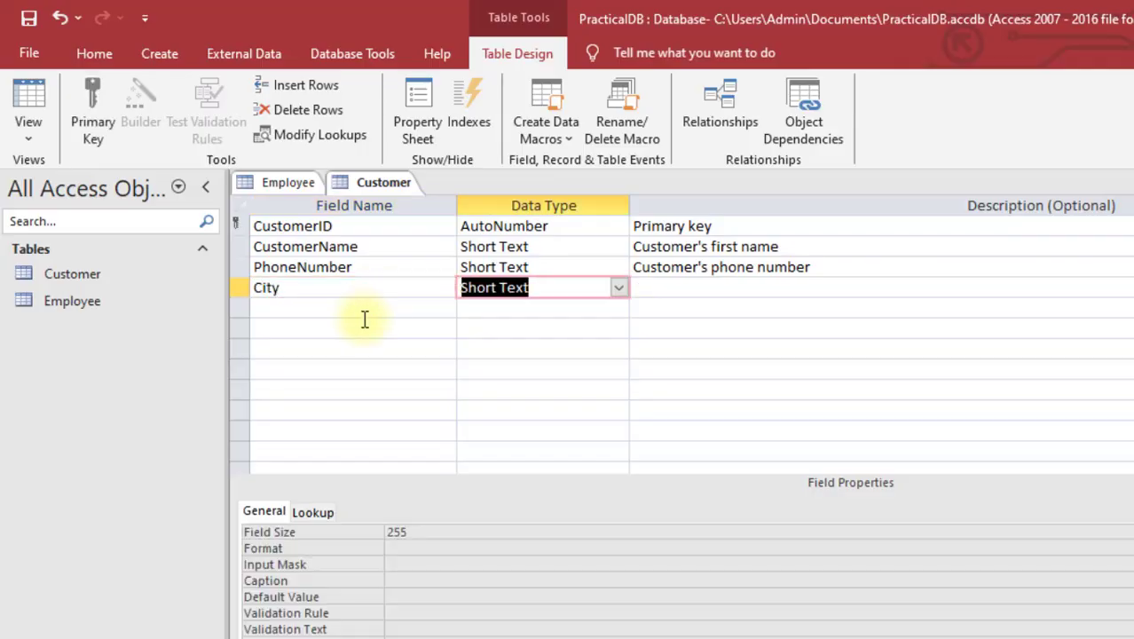
Step: Add a Date/Time DateOfBirth field, correcting the misspelled DateOdBirth name
left_click(380, 311)
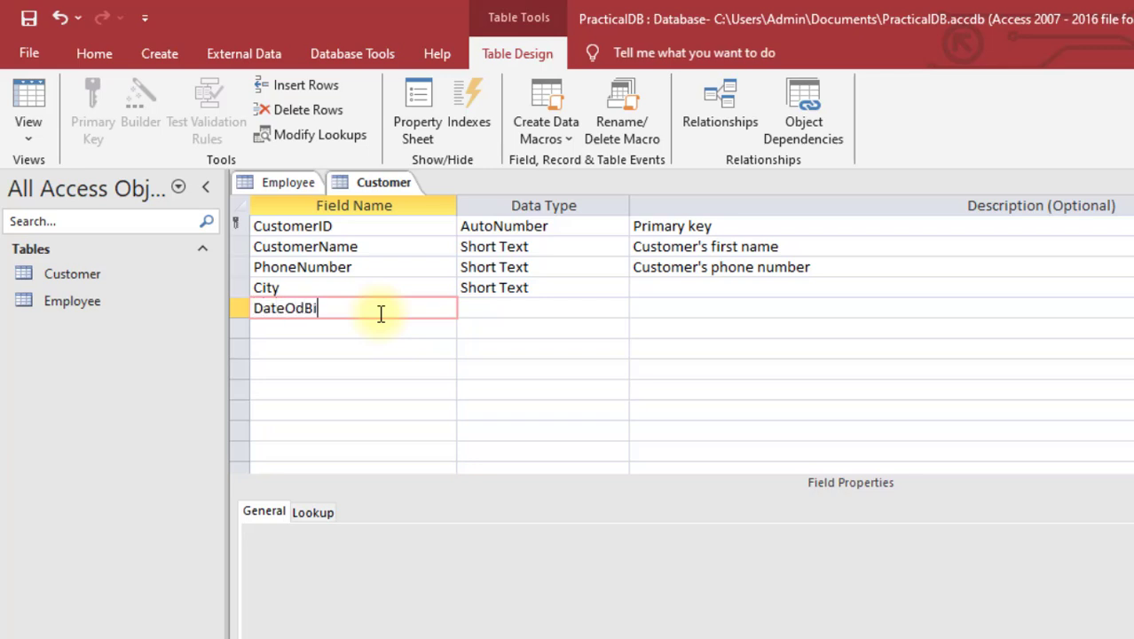
key("Tab")
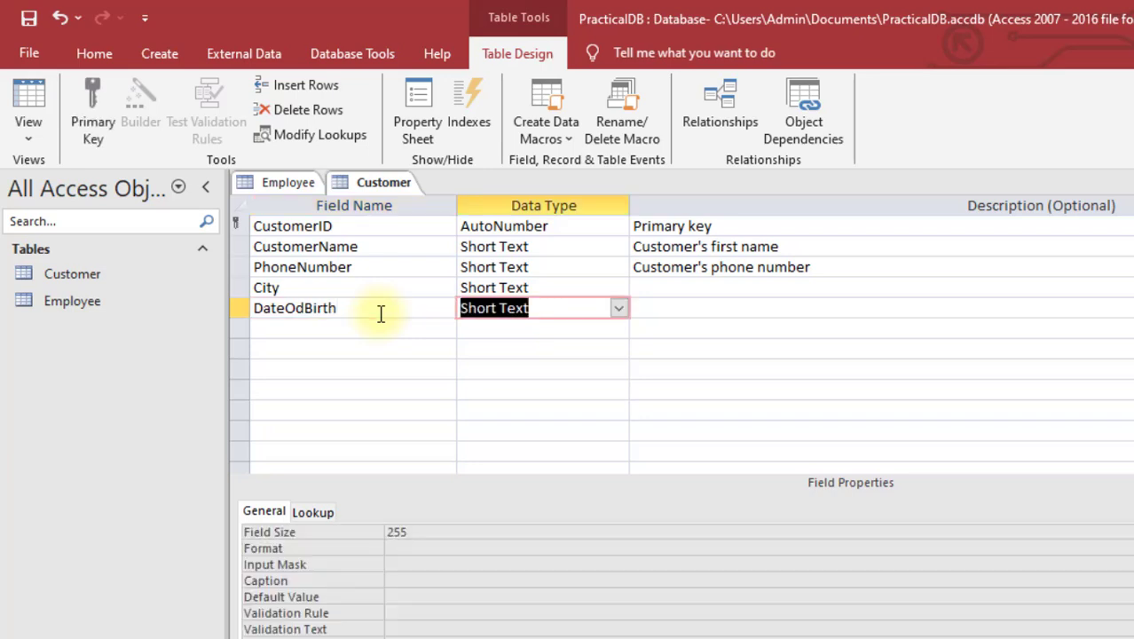
left_click(304, 310)
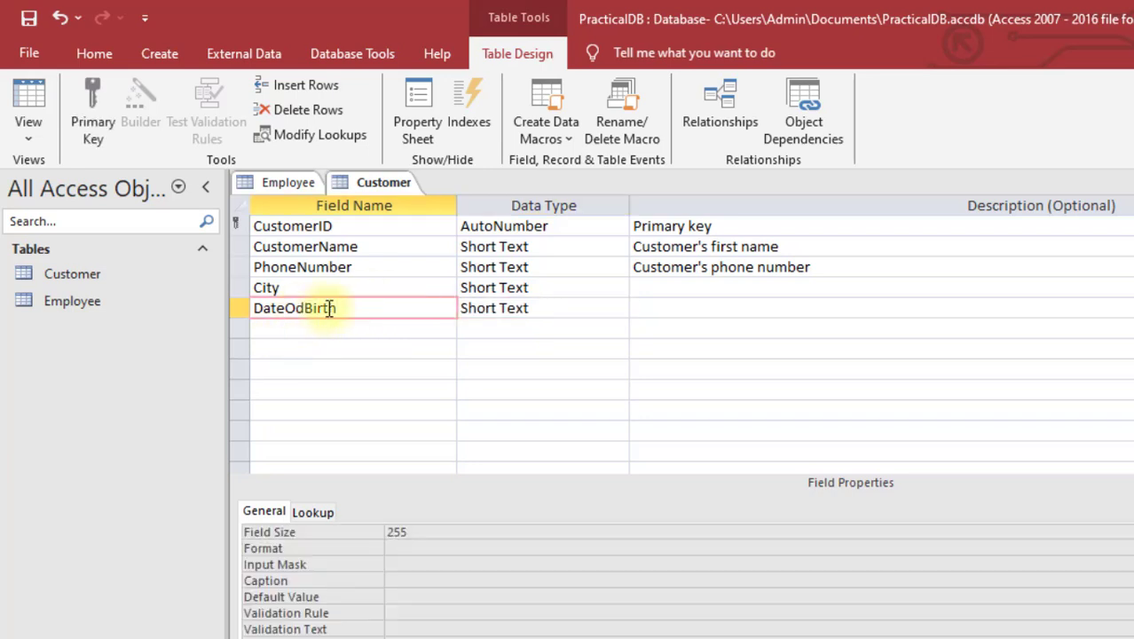
key("BackSpace")
type("f")
left_click(531, 307)
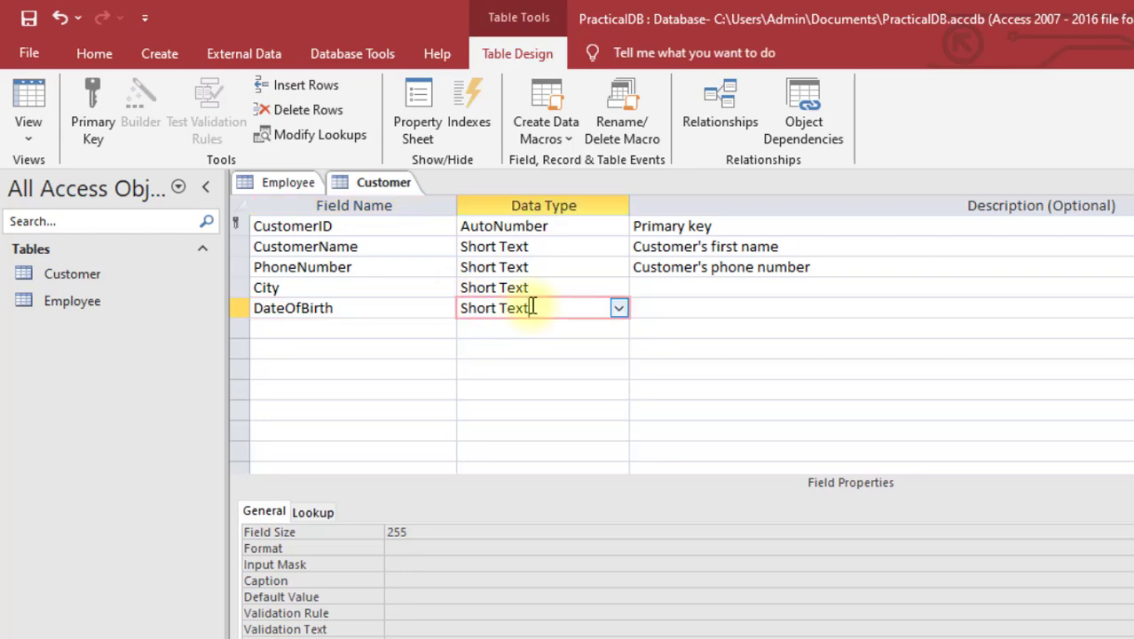
left_click(618, 308)
left_click(542, 412)
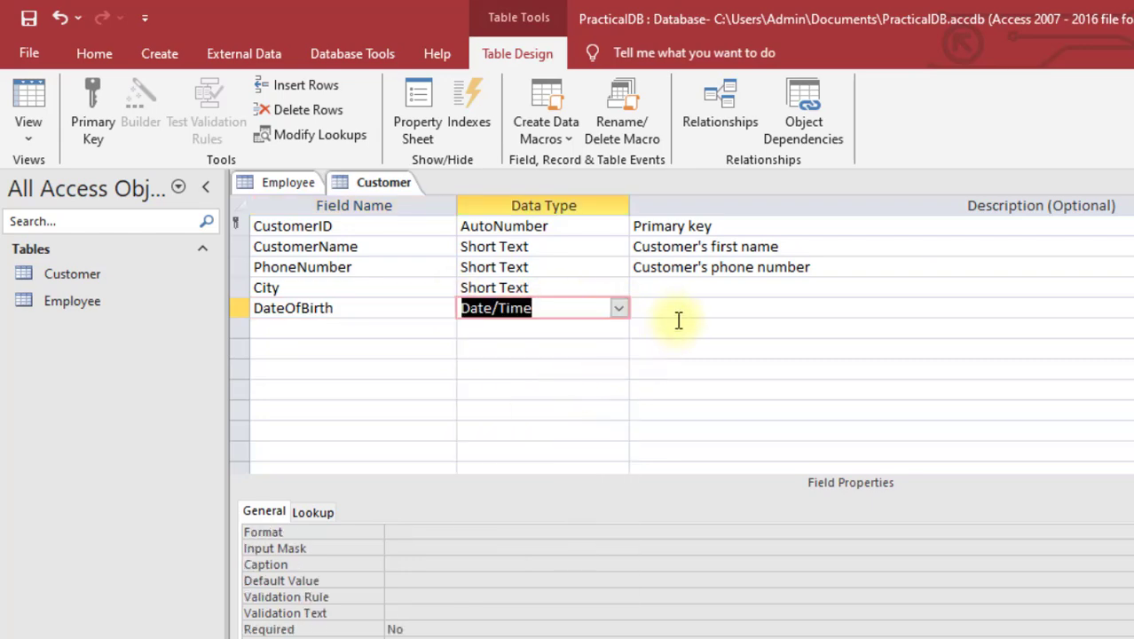
Step: Describe the City field as Customer's city, copied from the Word specification
key("alt+Tab")
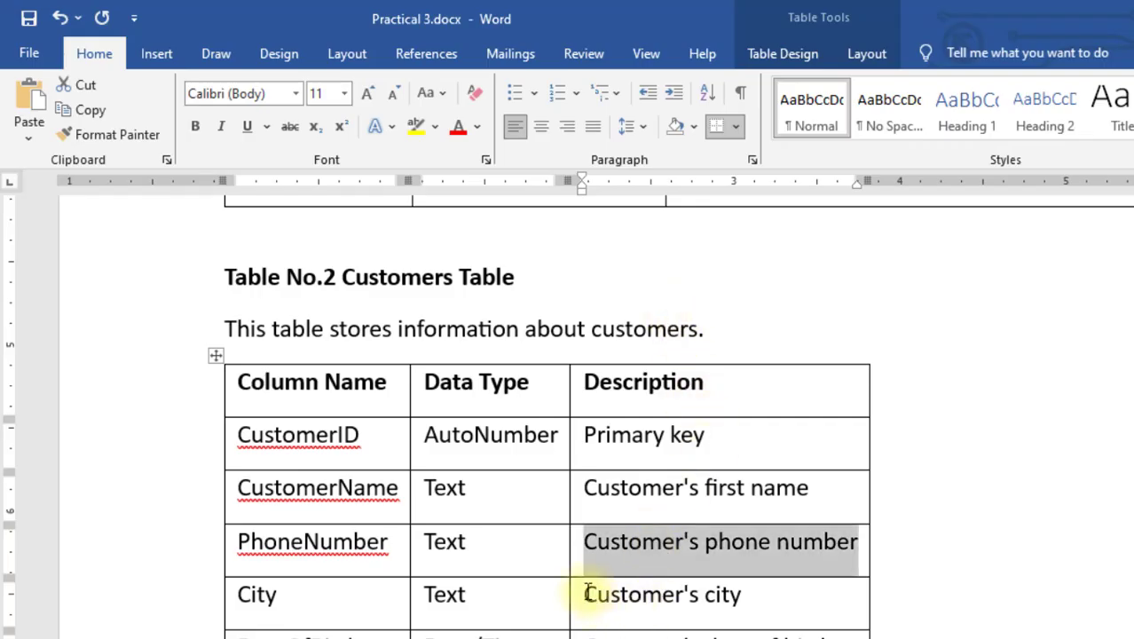
left_click_drag(587, 596, 746, 597)
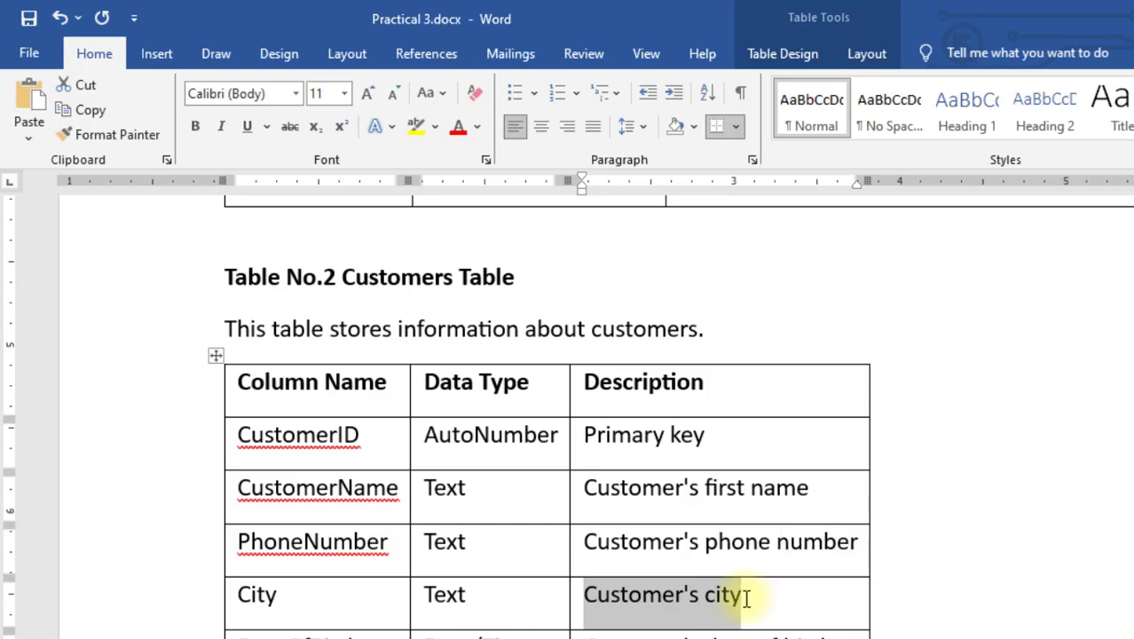
key("alt+Tab")
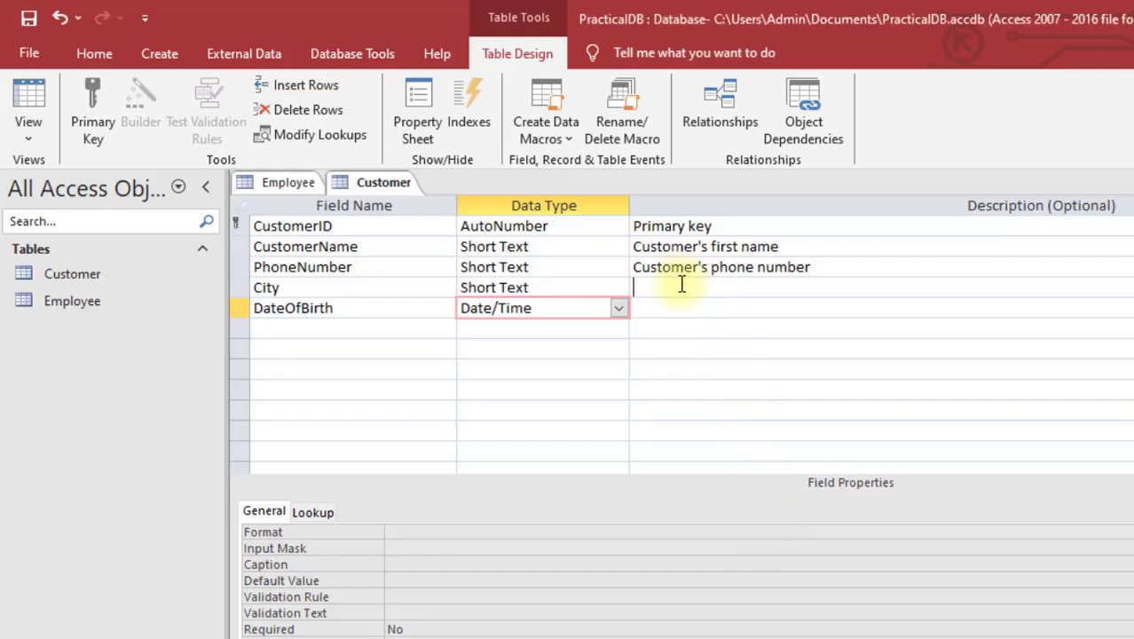
left_click(680, 285)
type("Customer's city")
Step: Paste Customer's date of birth from Word as the DateOfBirth description
key("alt+Tab")
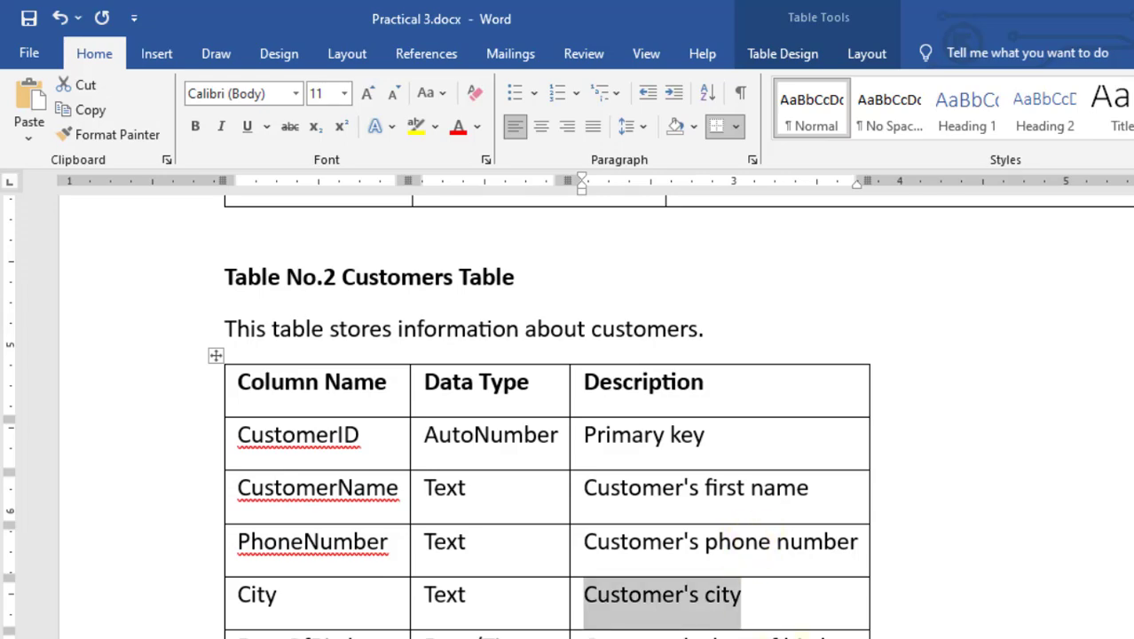
left_click_drag(803, 631, 613, 633)
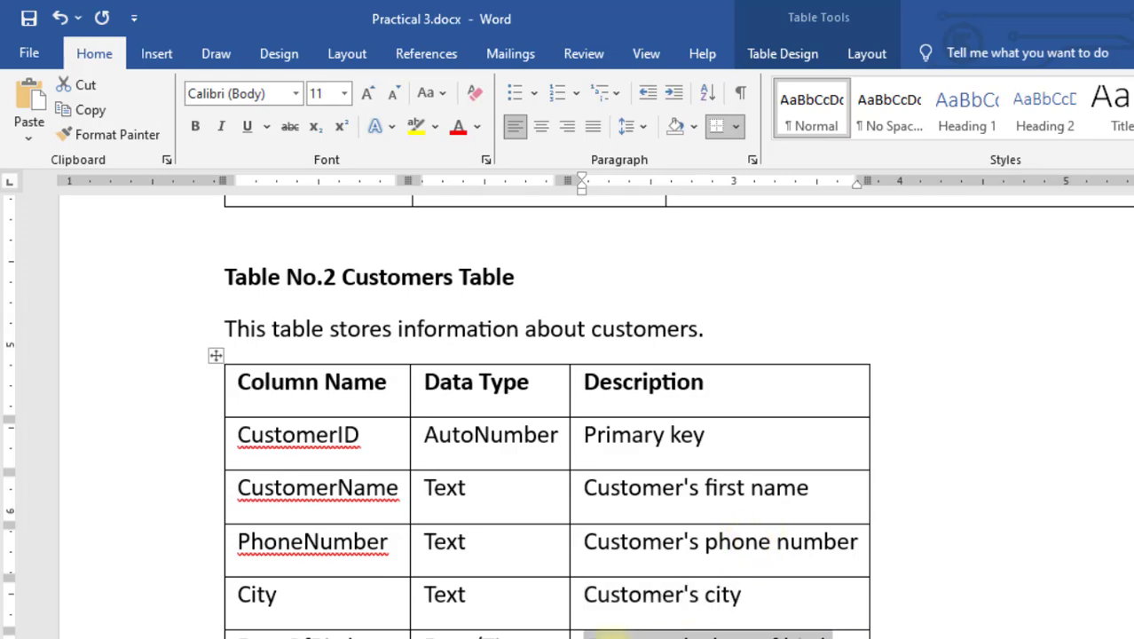
key("ctrl+c")
key("alt+Tab")
left_click(671, 310)
key("ctrl+v")
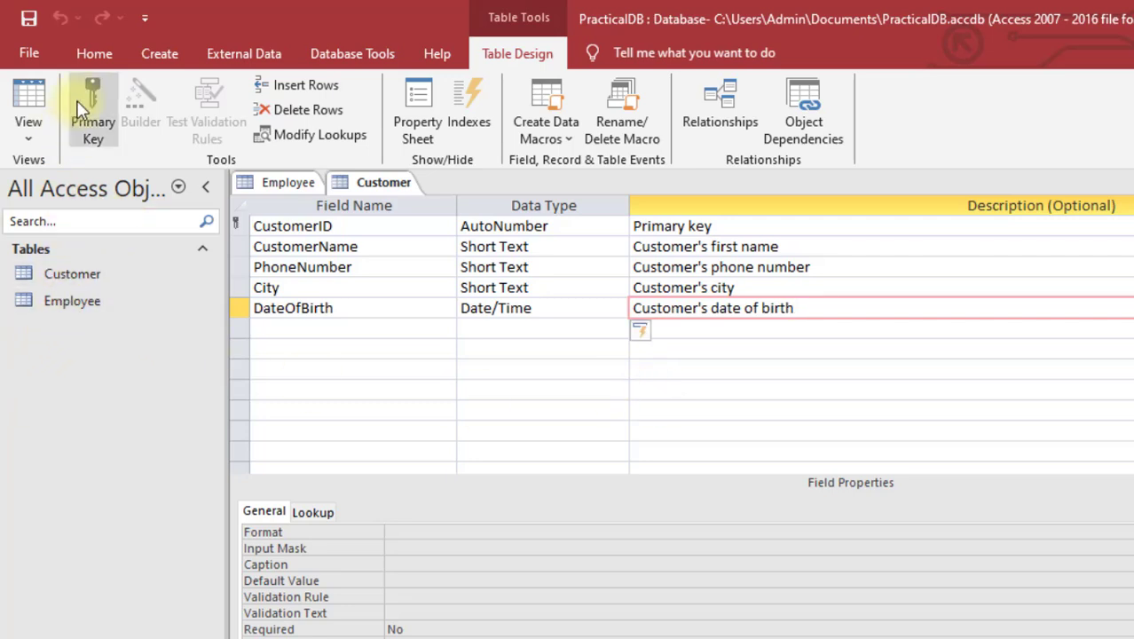
Step: Open the Employee table in Design view
left_click(48, 315)
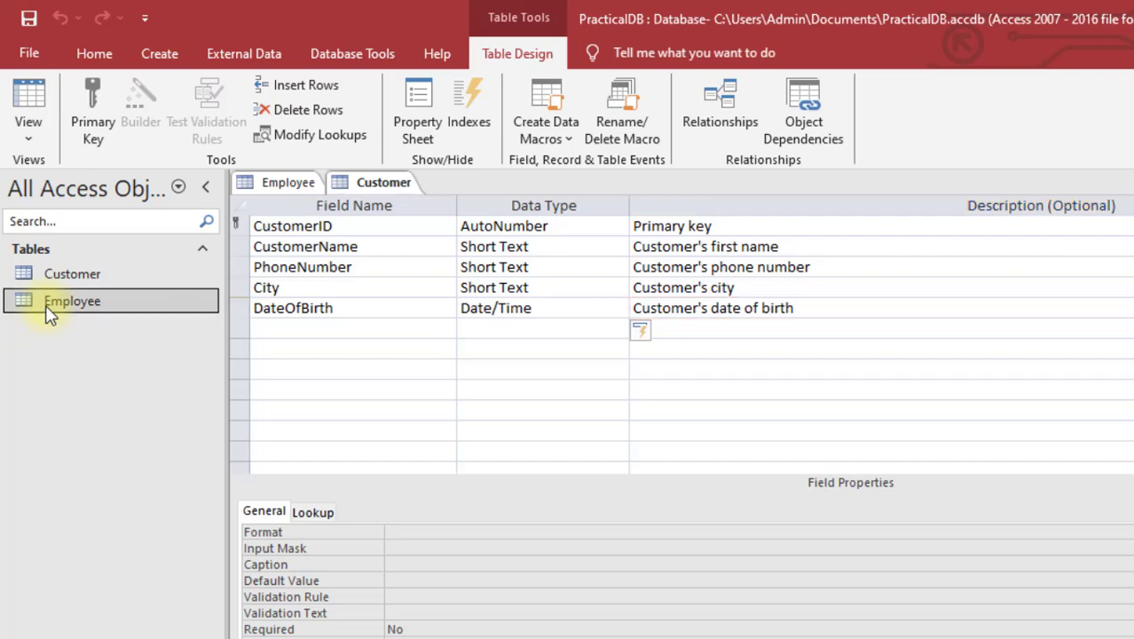
double_click(48, 315)
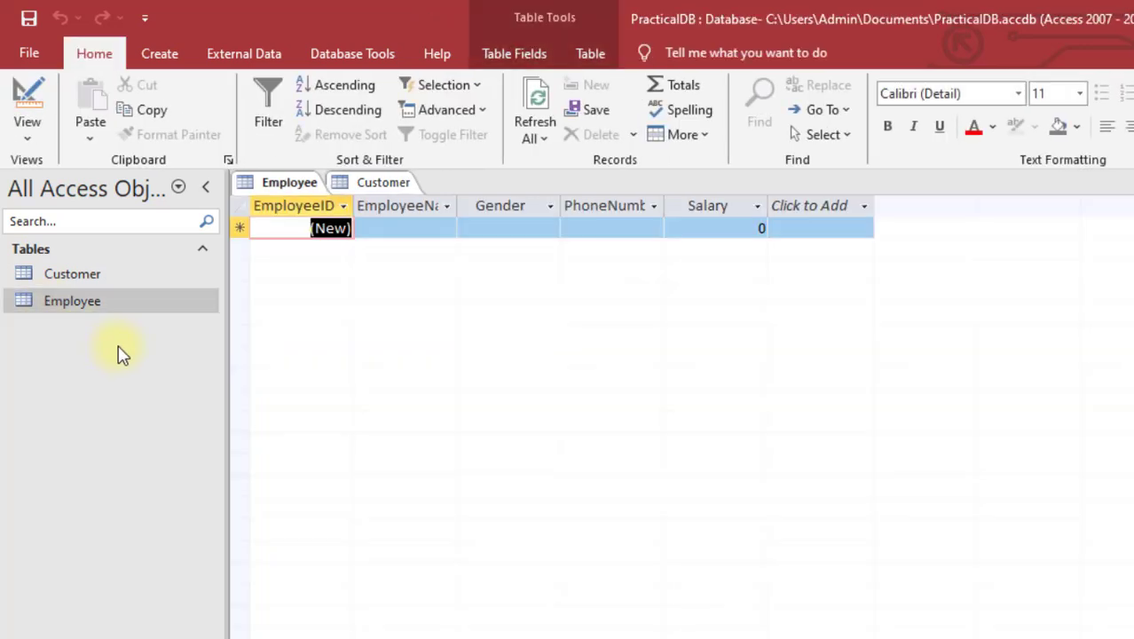
left_click(30, 137)
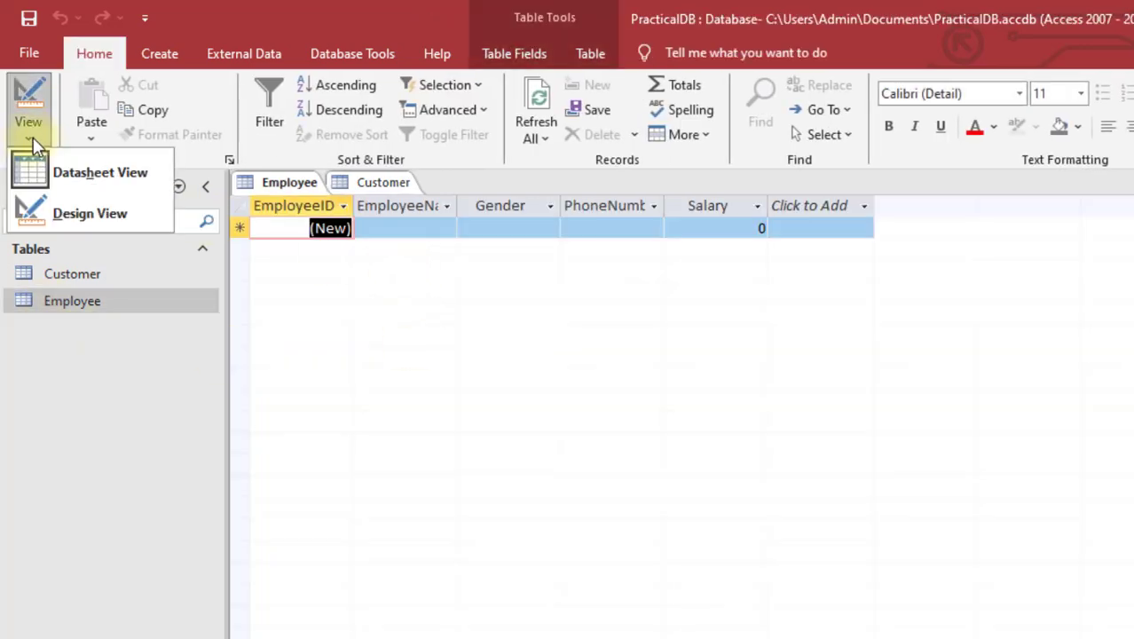
left_click(71, 214)
Step: Open the Customer table in Design view, then return to the Employee design
left_click(64, 281)
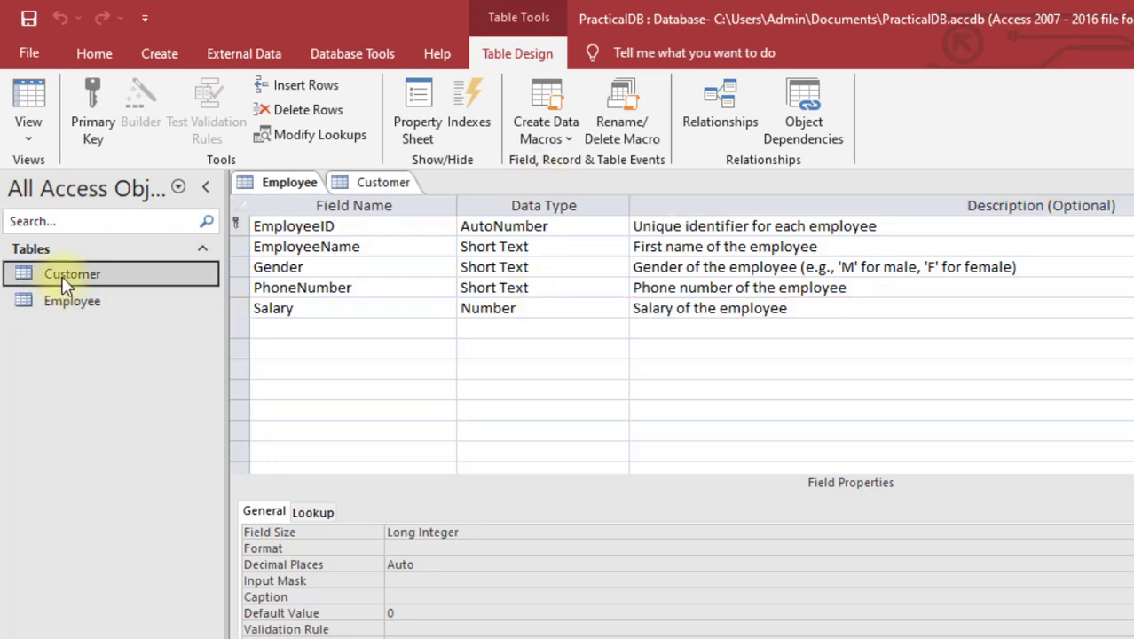
double_click(138, 280)
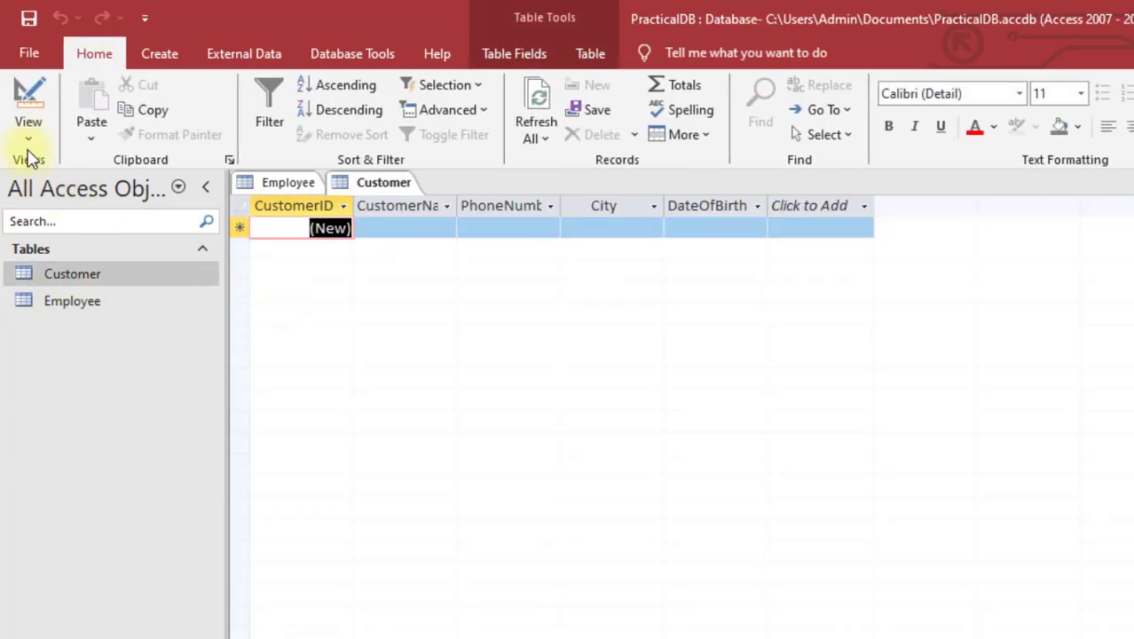
left_click(29, 138)
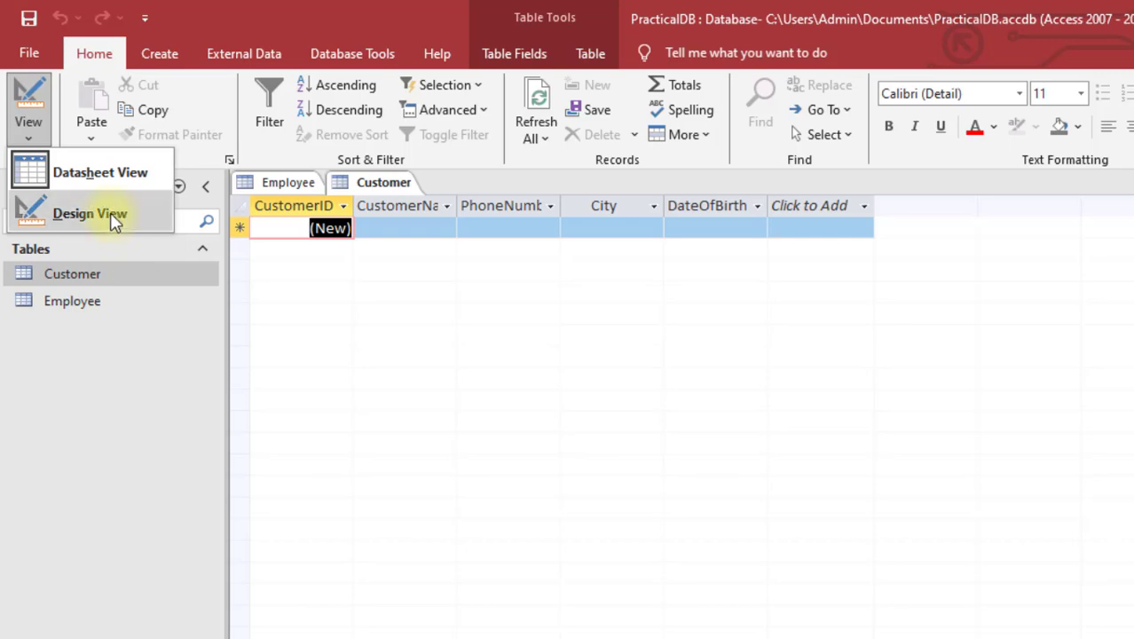
left_click(114, 221)
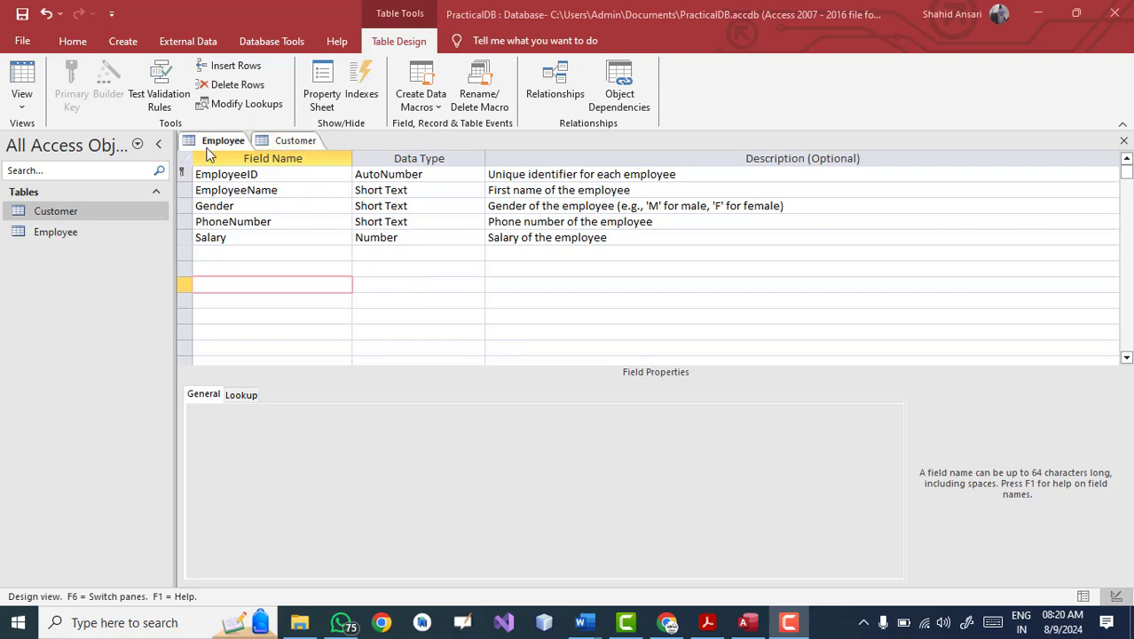
left_click(290, 140)
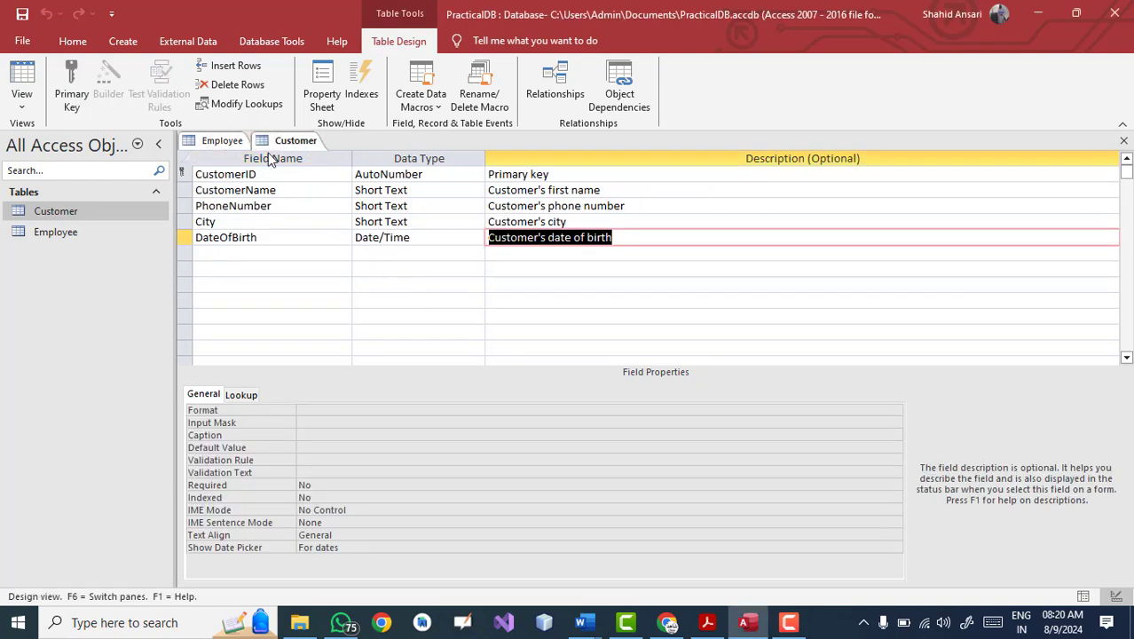
left_click(223, 140)
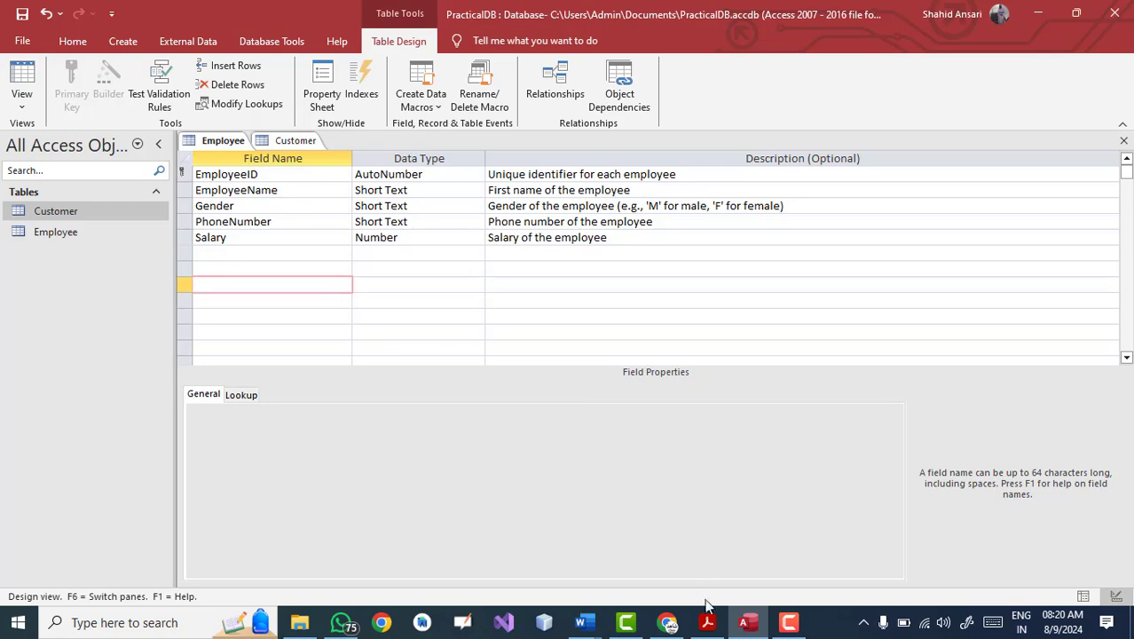
Step: Check the validation rule requirement in Practical 3.docx, then select Employee's Gender field in Access
mouse_move(581, 622)
left_click(568, 550)
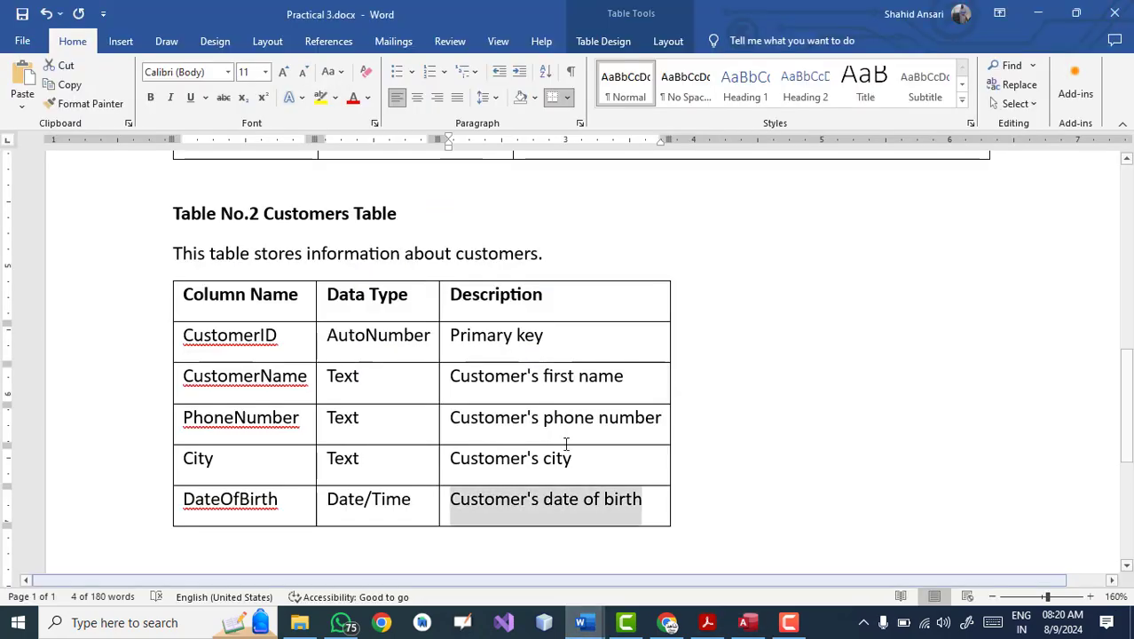
scroll(507, 329, "up", 6)
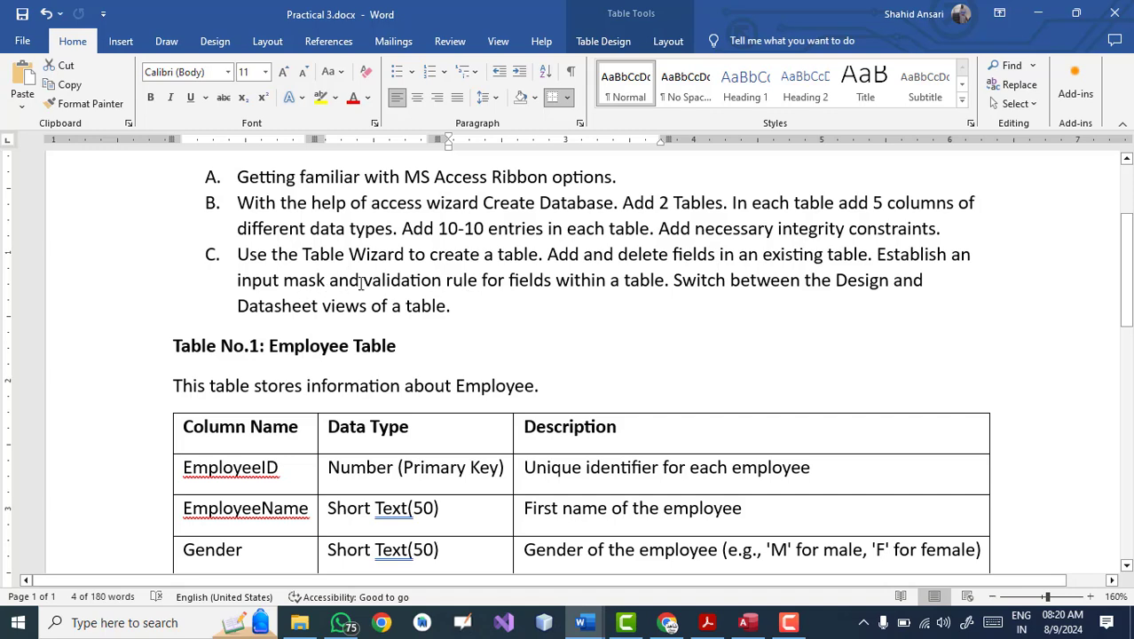
left_click_drag(361, 282, 476, 278)
left_click(474, 328)
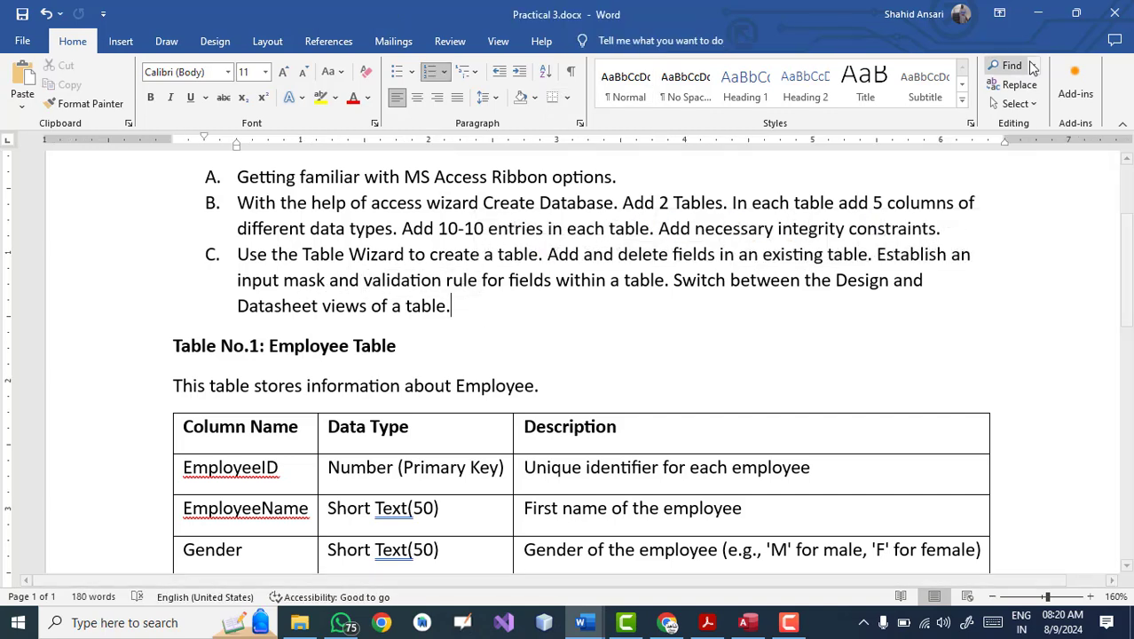
left_click(1039, 14)
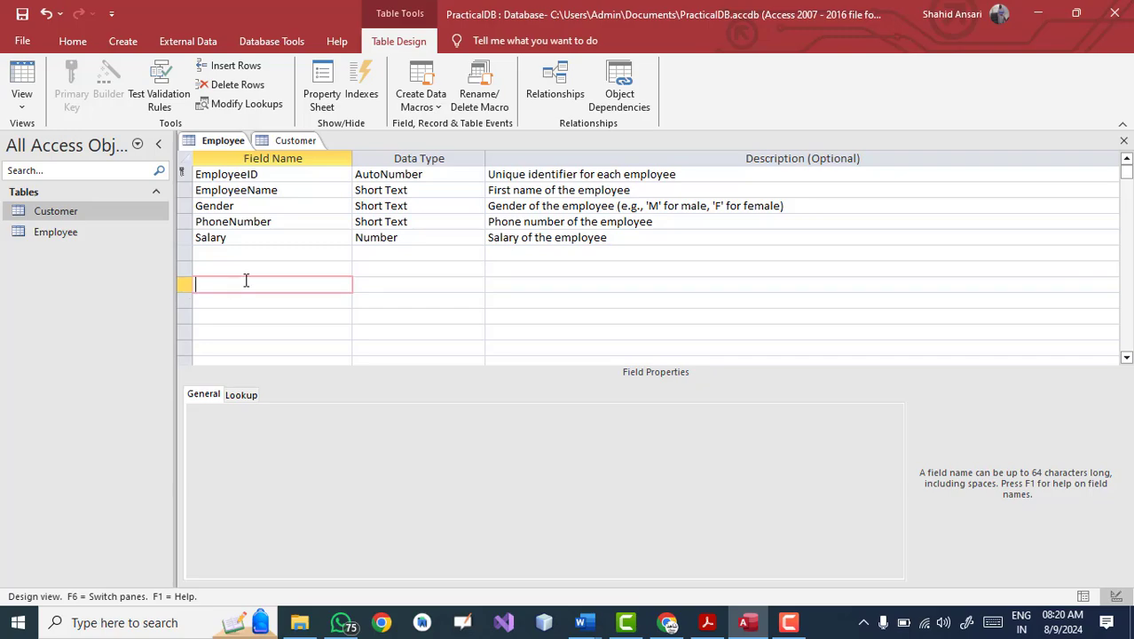
left_click(226, 206)
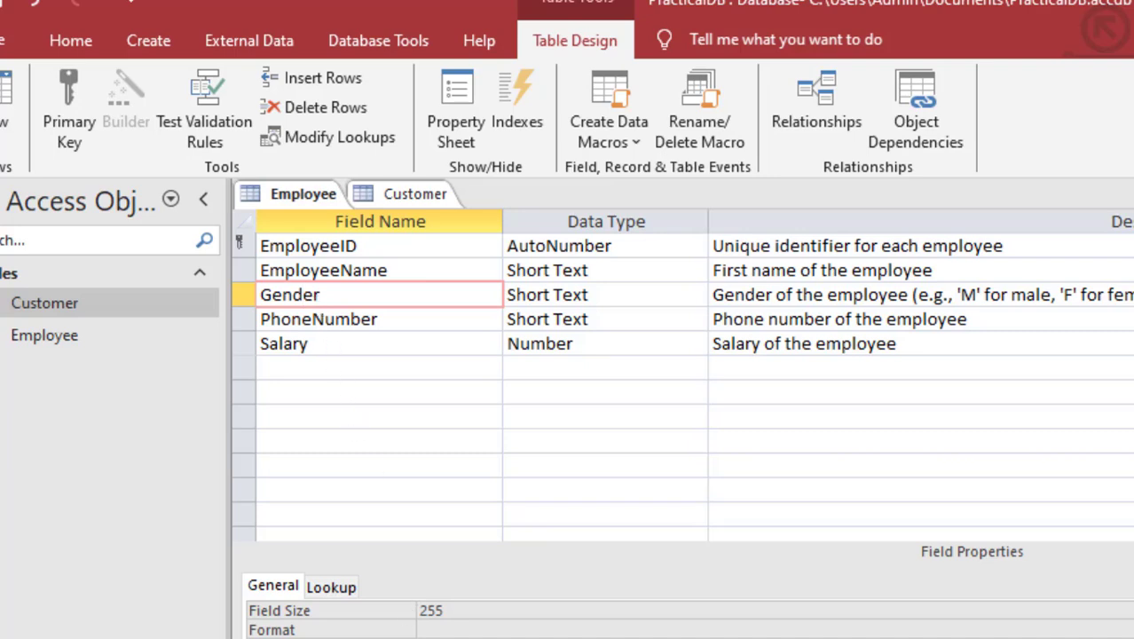
Step: Give Gender the validation rule "M" Or "F" and validation text Please type either M or F
key("F6")
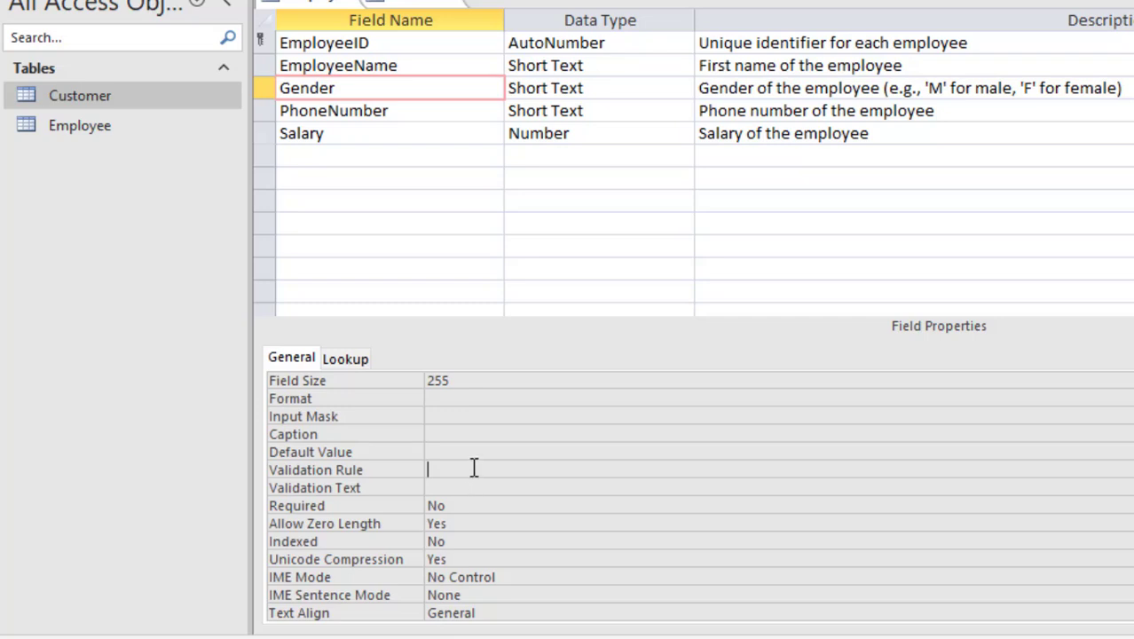
type("M or F")
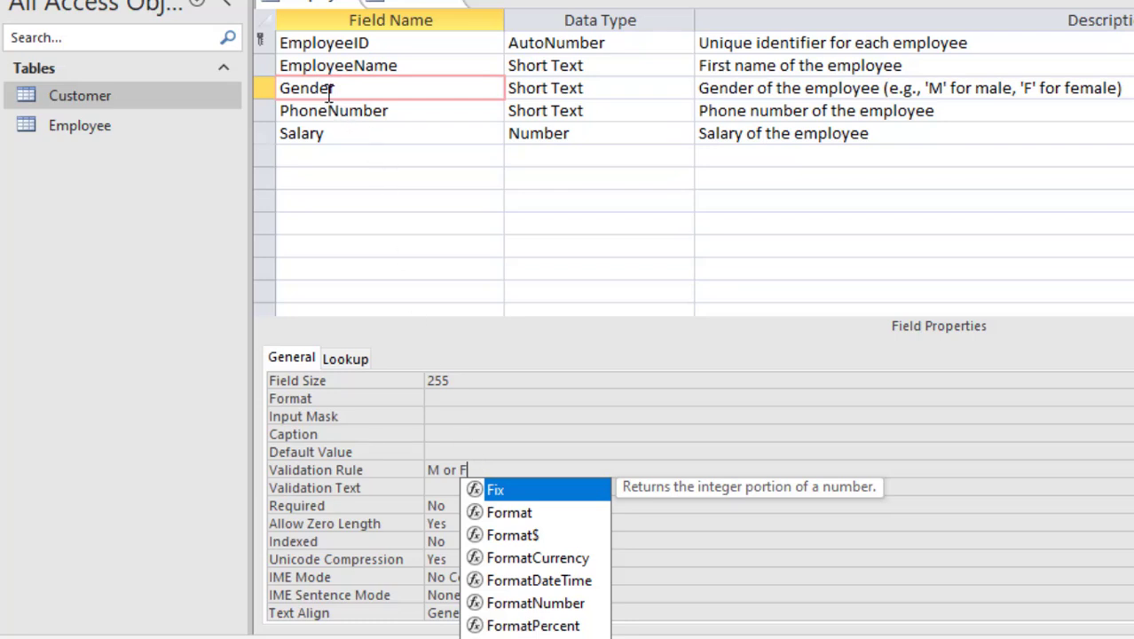
left_click(435, 487)
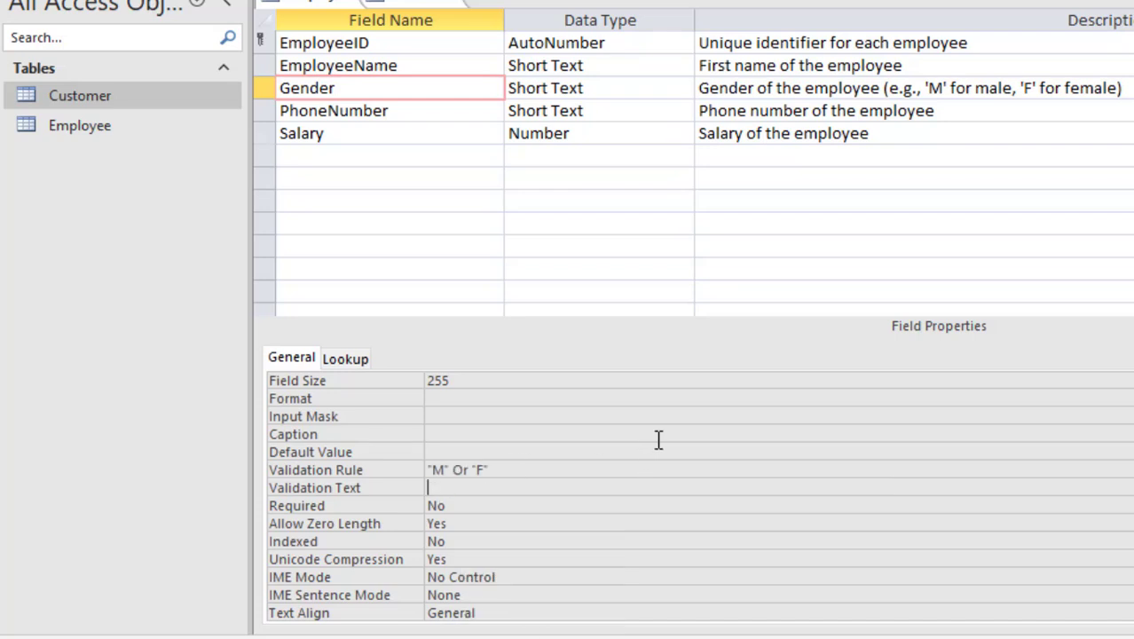
type("Gl")
key("BackSpace")
key("BackSpace")
type("Please type either ")
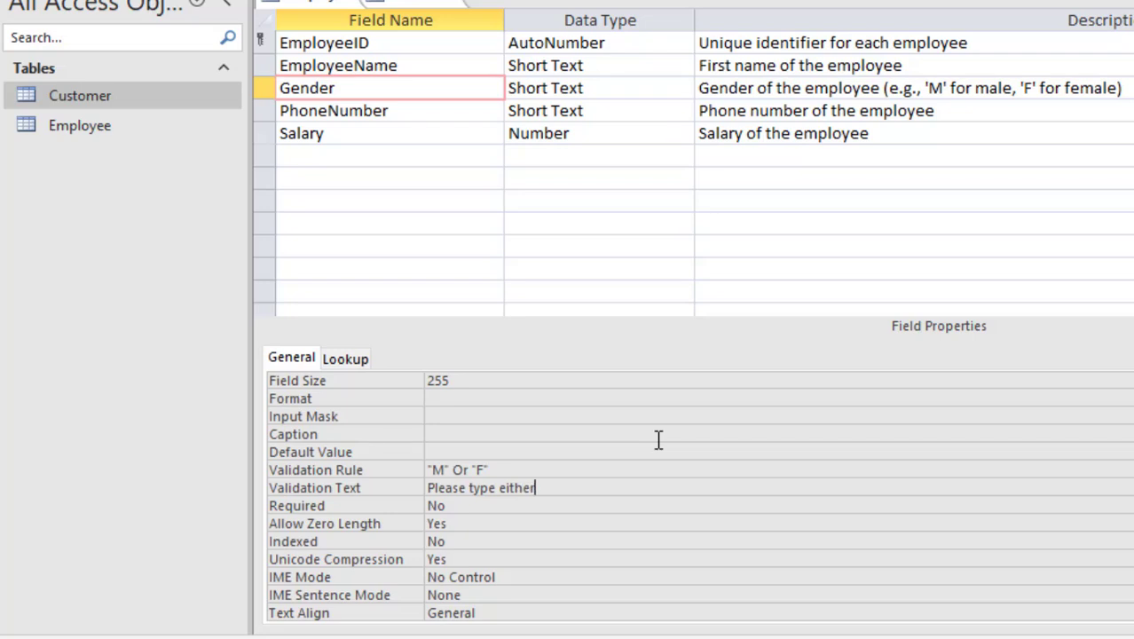
type("M or F")
left_click(486, 435)
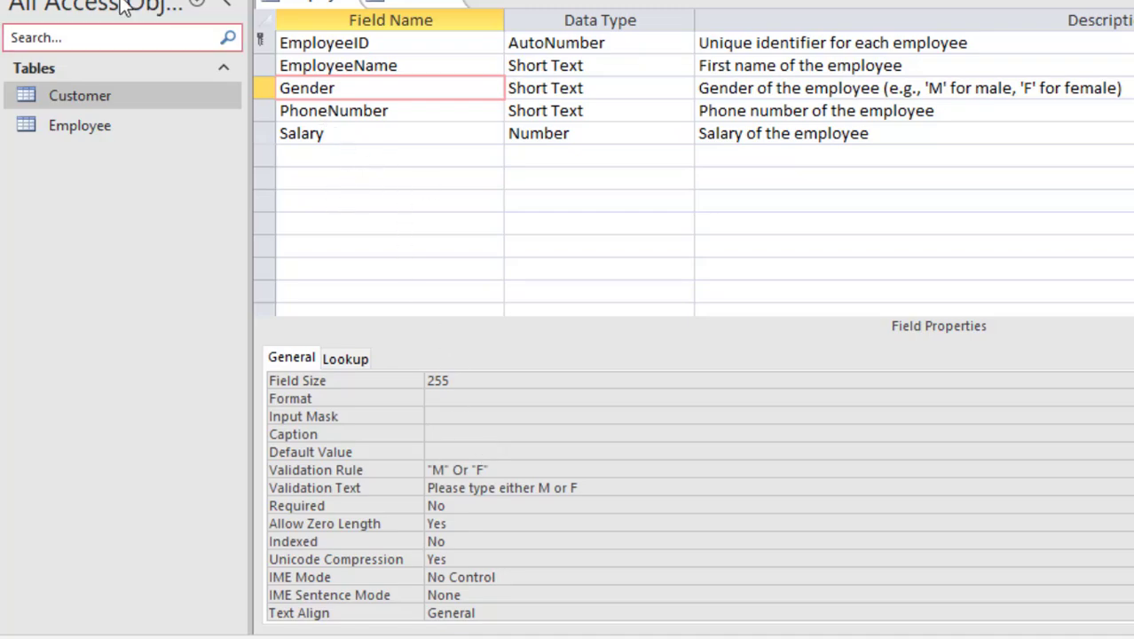
left_click(32, 0)
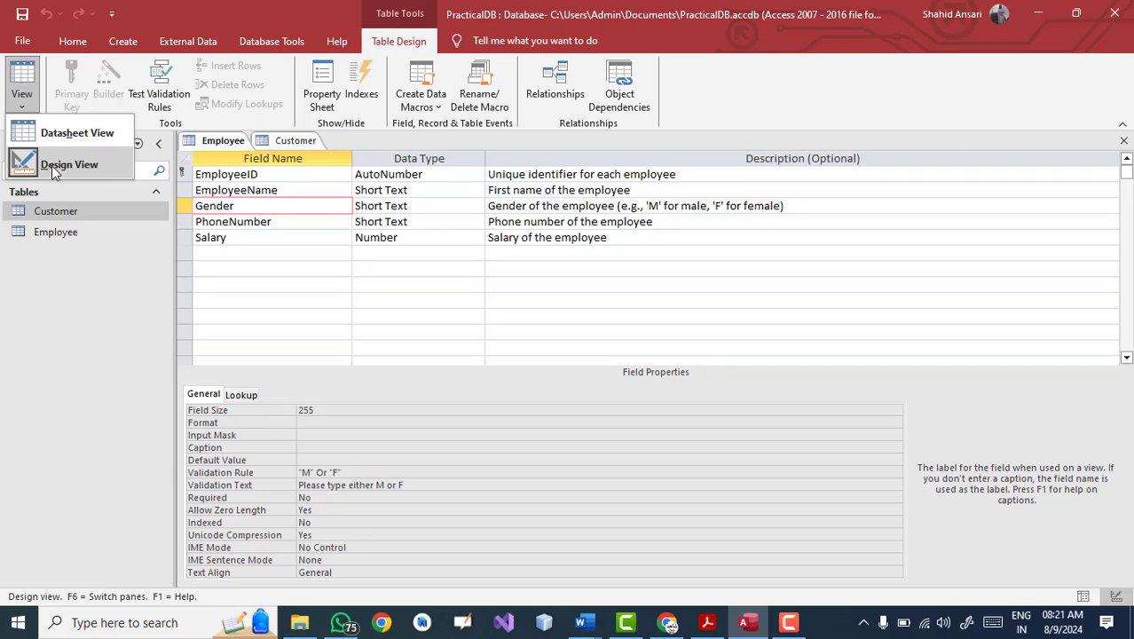
Step: In Datasheet view, enter T as the first employee's Gender and confirm it is rejected
left_click(52, 165)
left_click(22, 89)
left_click(41, 135)
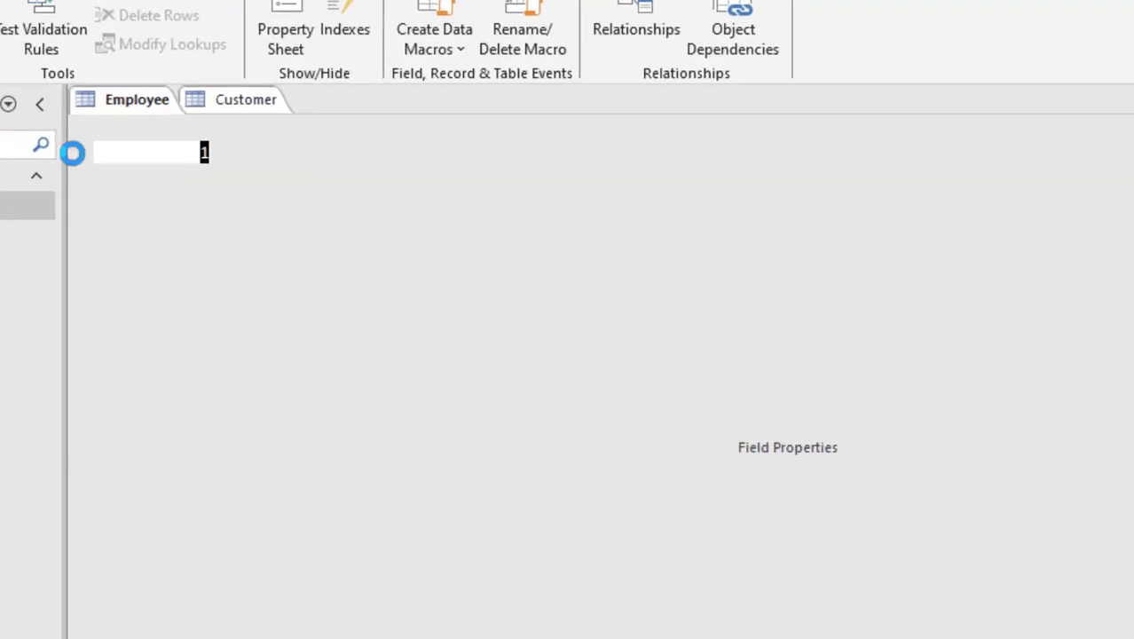
left_click(391, 144)
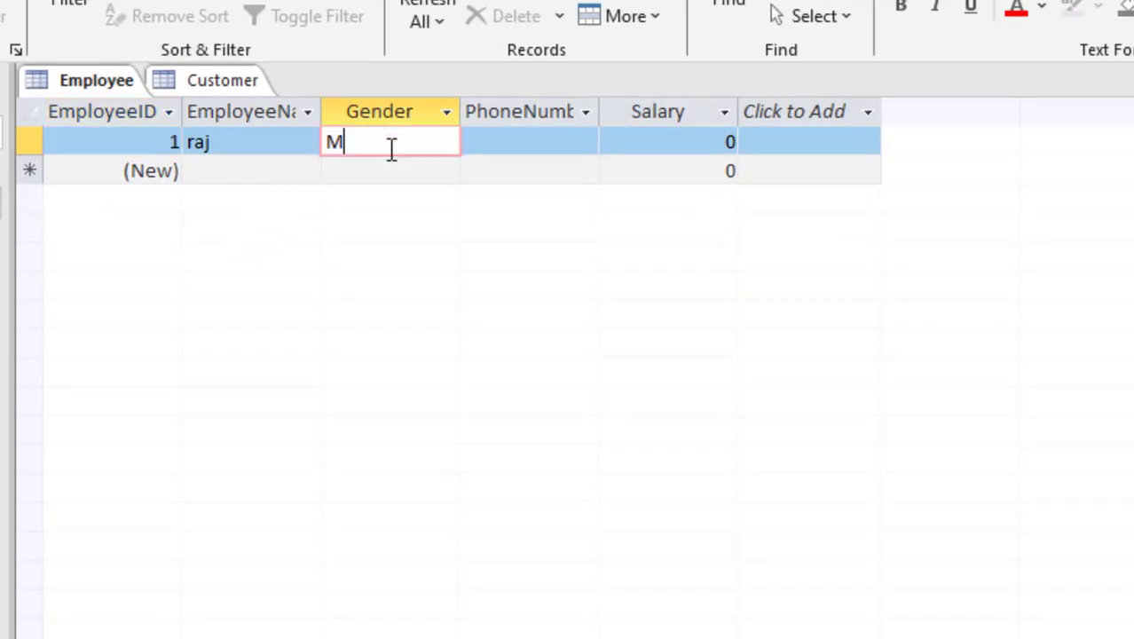
key("BackSpace")
type("T")
key("Tab")
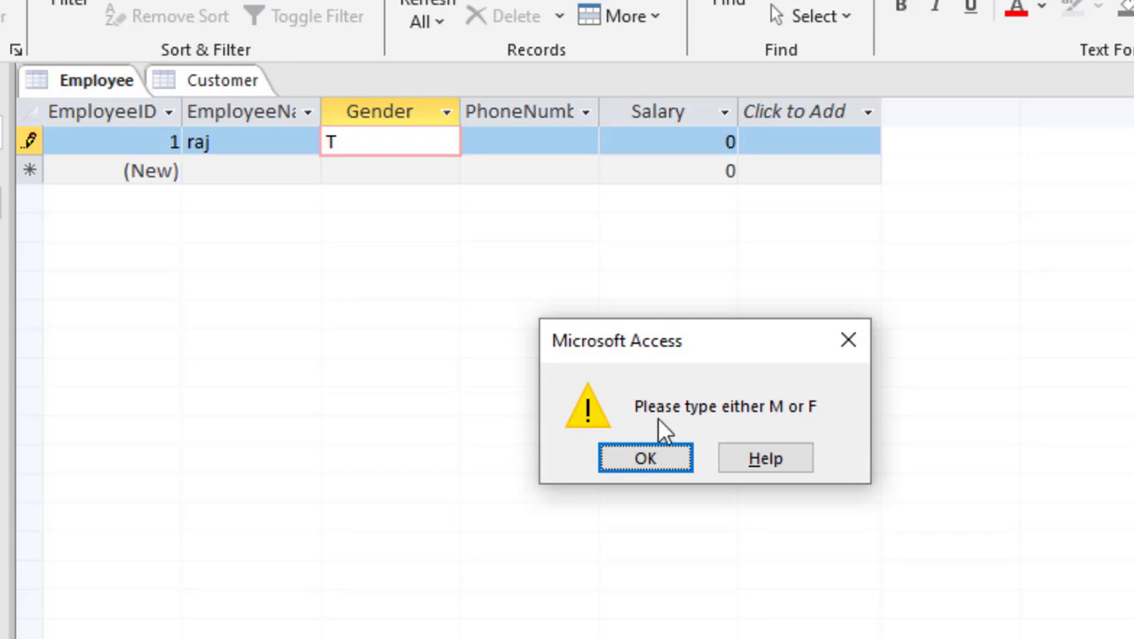
left_click(667, 458)
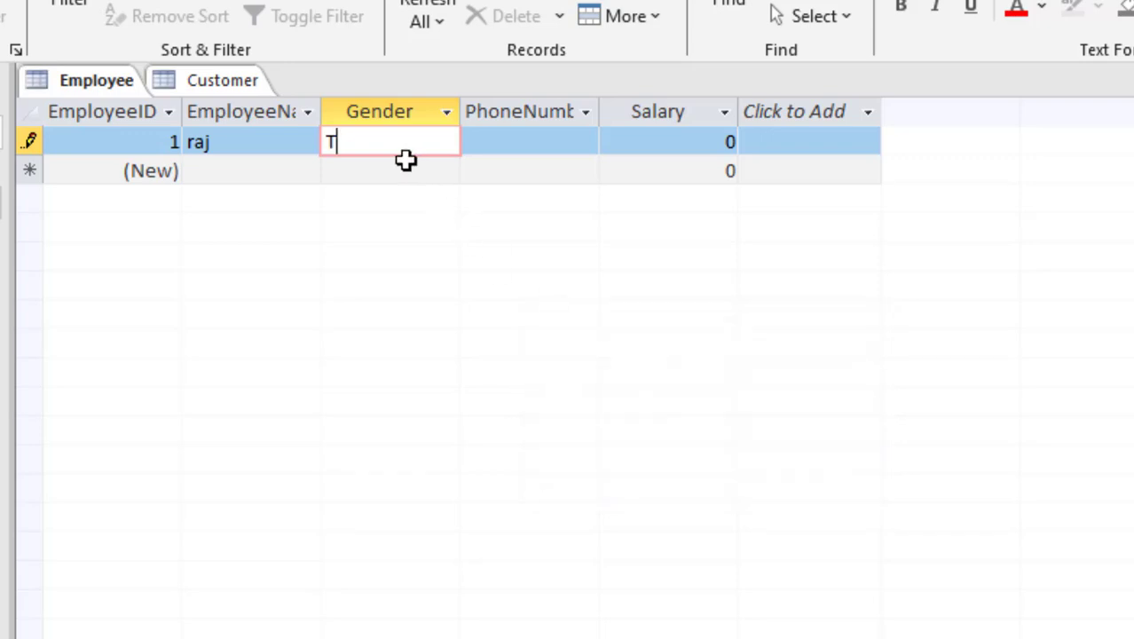
Step: Complete the first employee with Gender M, a phone number and Salary 10000
key("BackSpace")
type("M")
key("Tab")
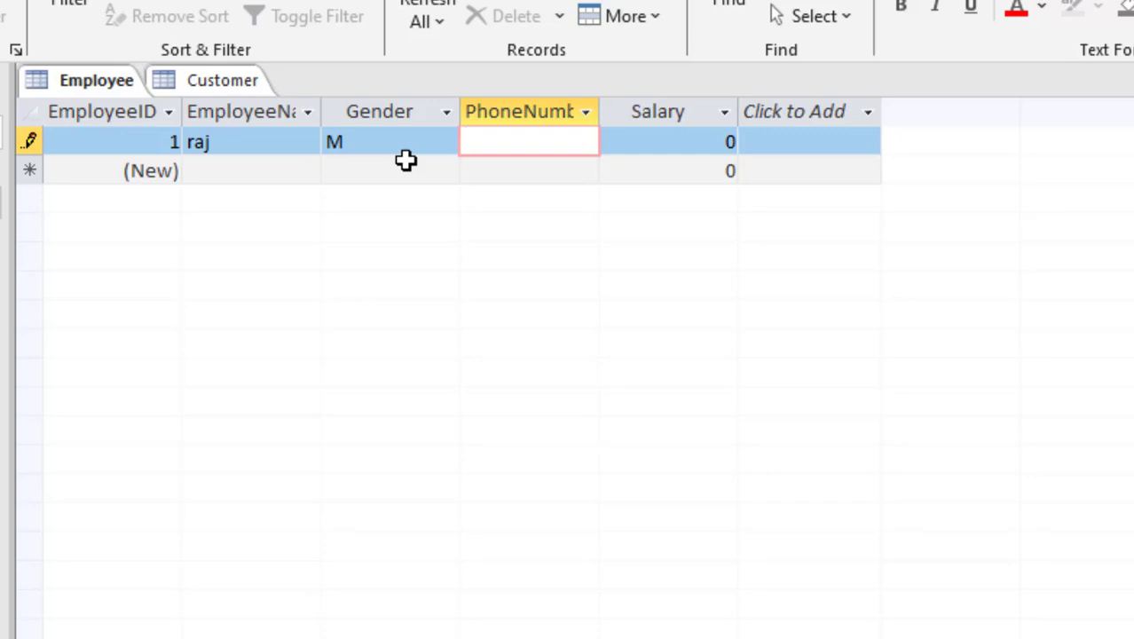
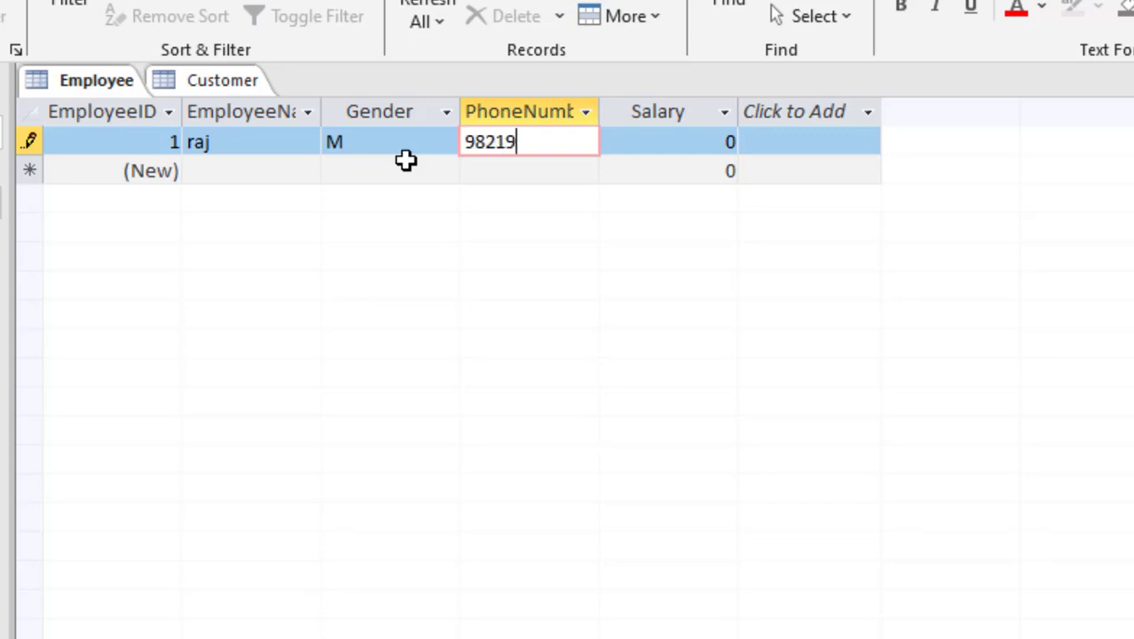
key("Tab")
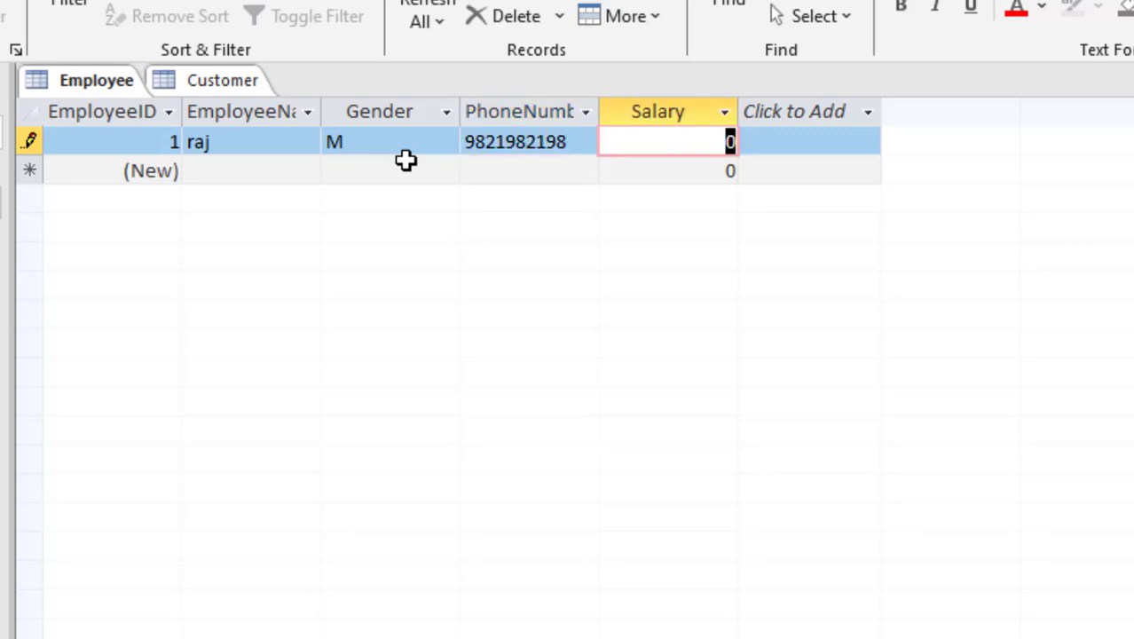
type("10000")
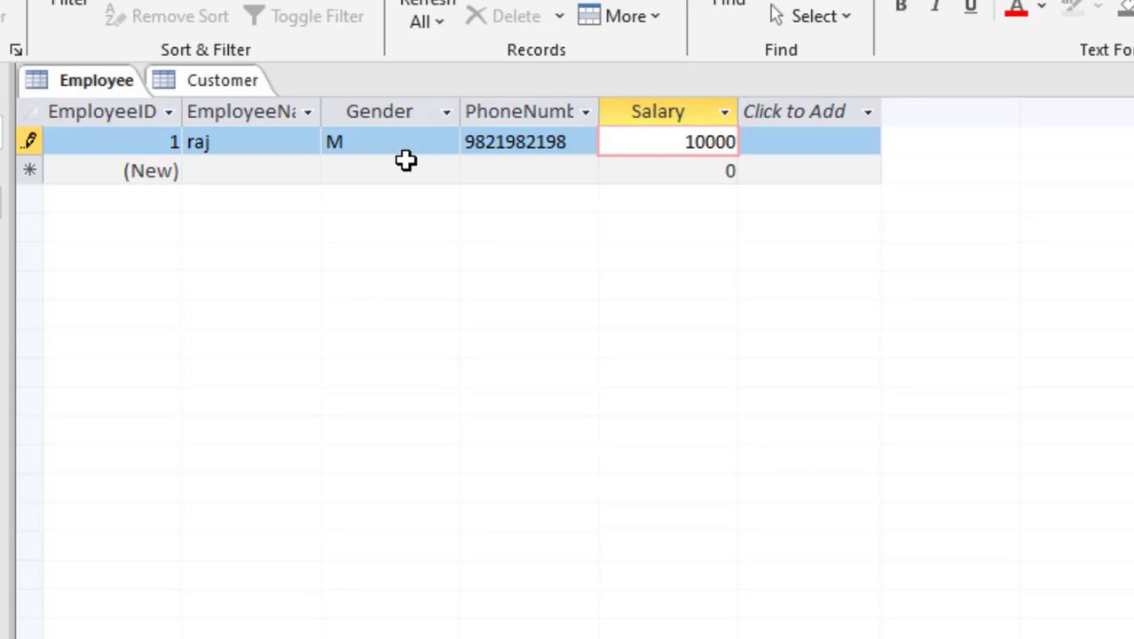
key("Tab")
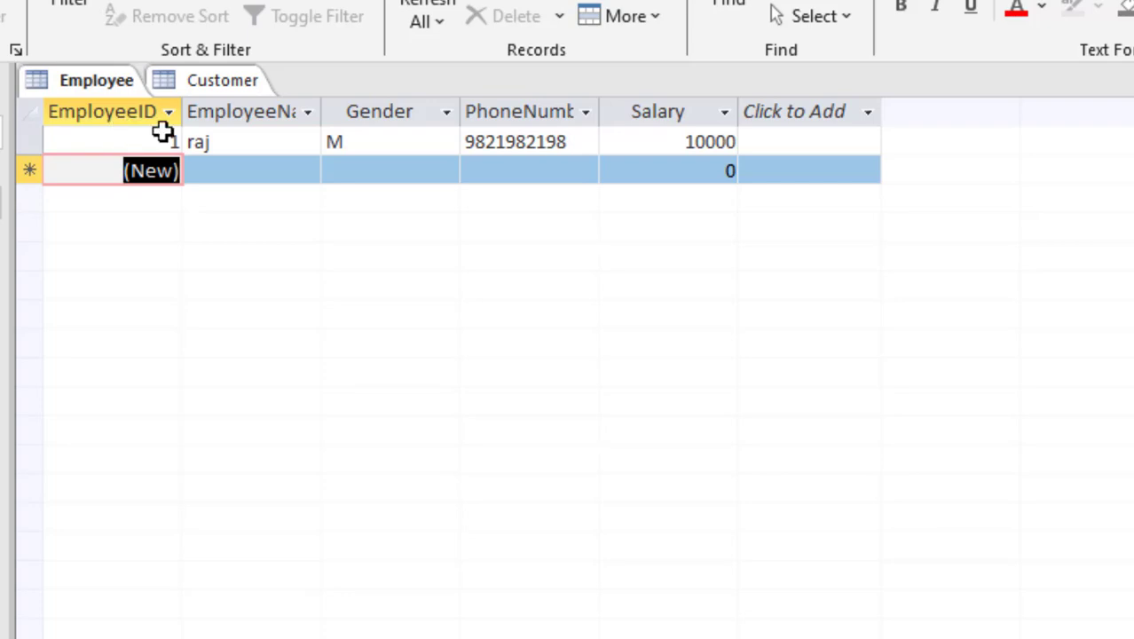
Step: Enter the second employee's name and Gender F in a new row
left_click(242, 172)
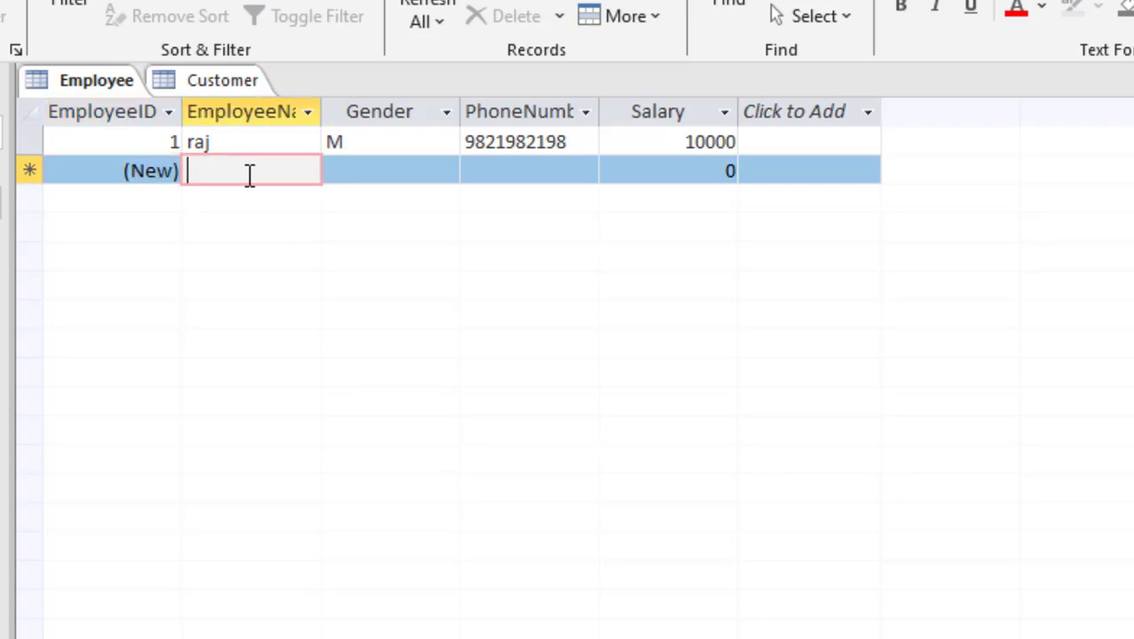
type("Rakesh")
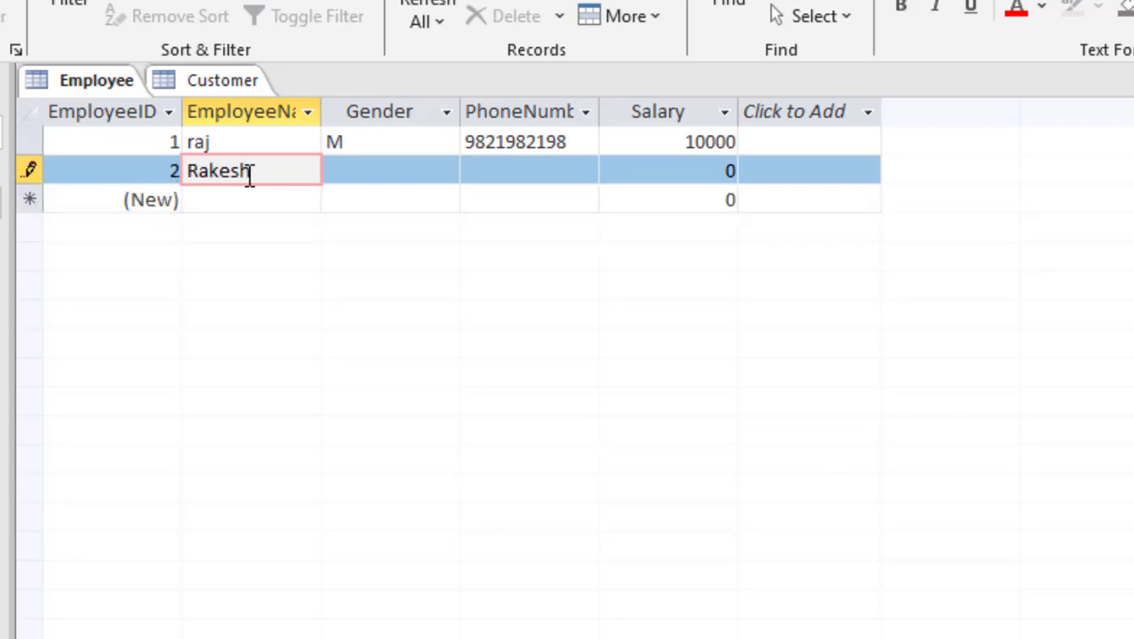
key("BackSpace")
key("BackSpace")
key("BackSpace")
key("BackSpace")
key("BackSpace")
key("BackSpace")
type("priya")
key("Tab")
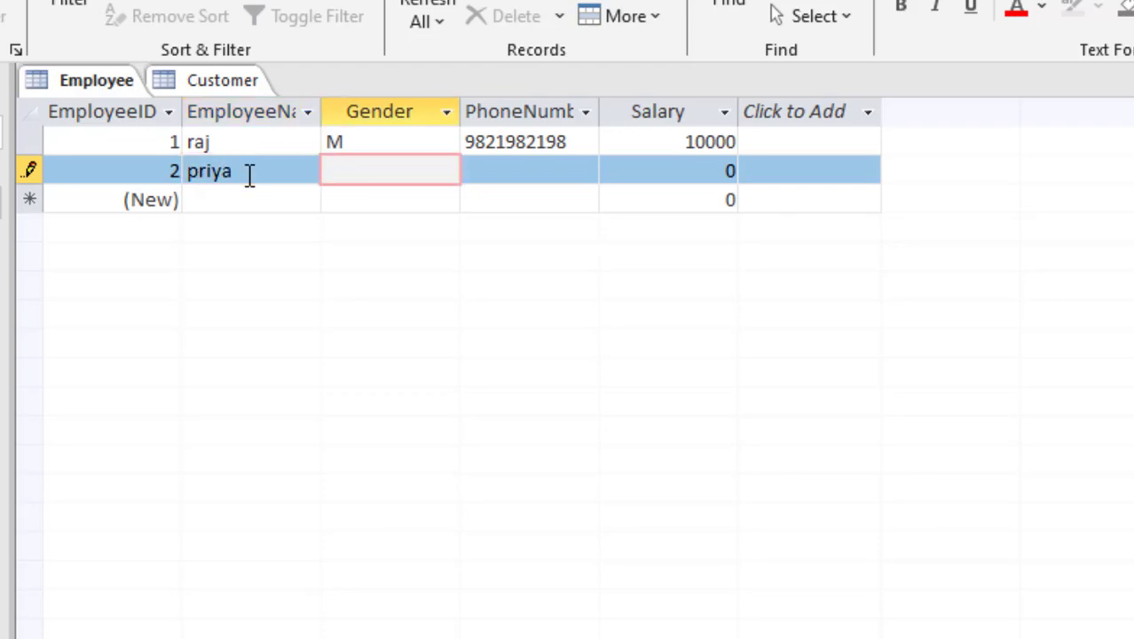
type("F")
key("Tab")
Step: Test the Gender validation by entering J and dismissing the M-or-F warning
left_click(371, 177)
key("BackSpace")
type("J")
key("Return")
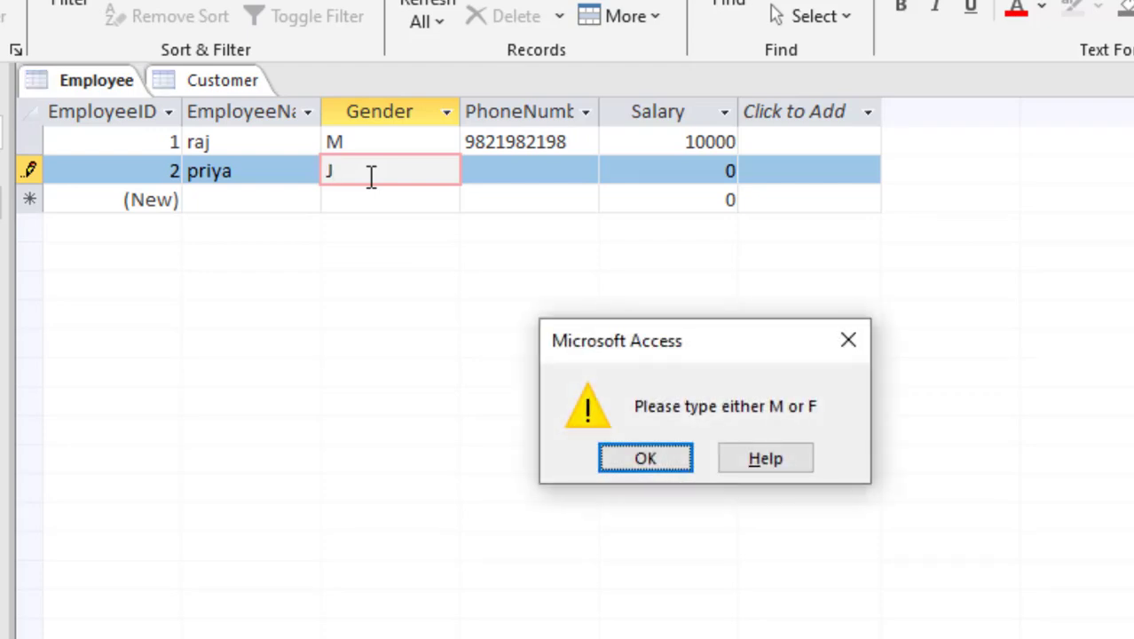
key("Return")
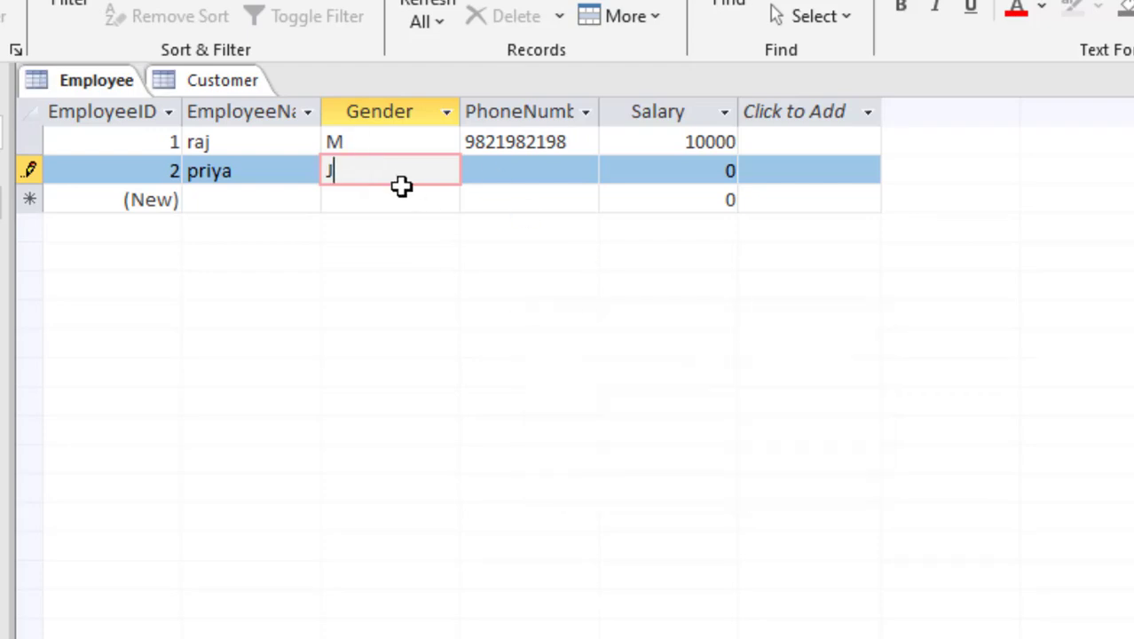
Step: Restore Gender F, then enter a phone number and Salary 12000 to save the record
key("BackSpace")
type("F")
key("Tab")
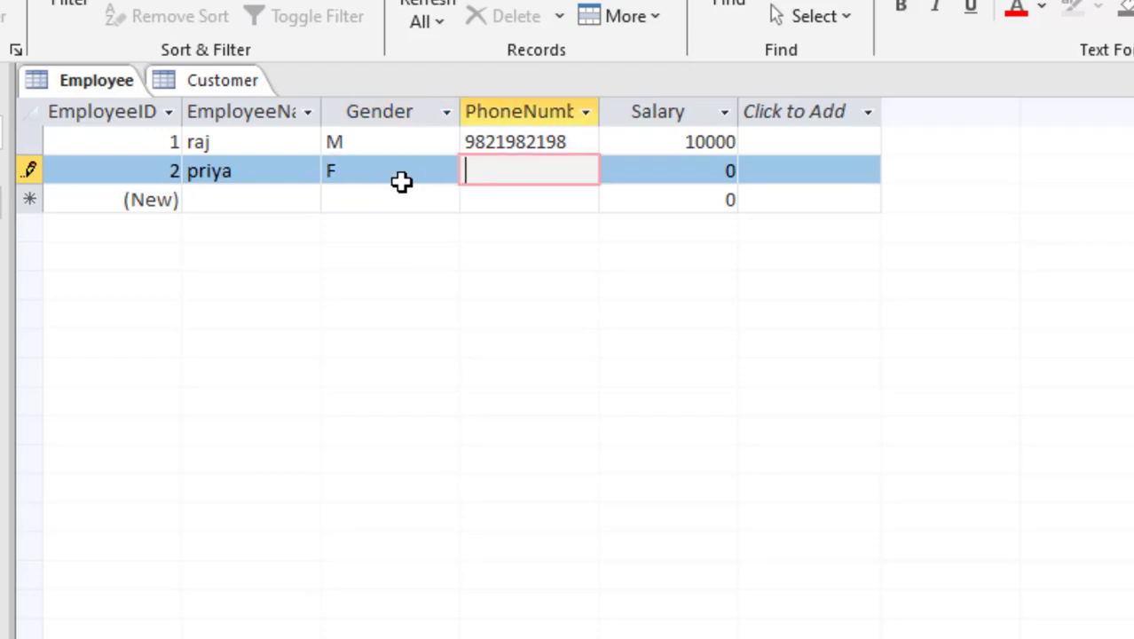
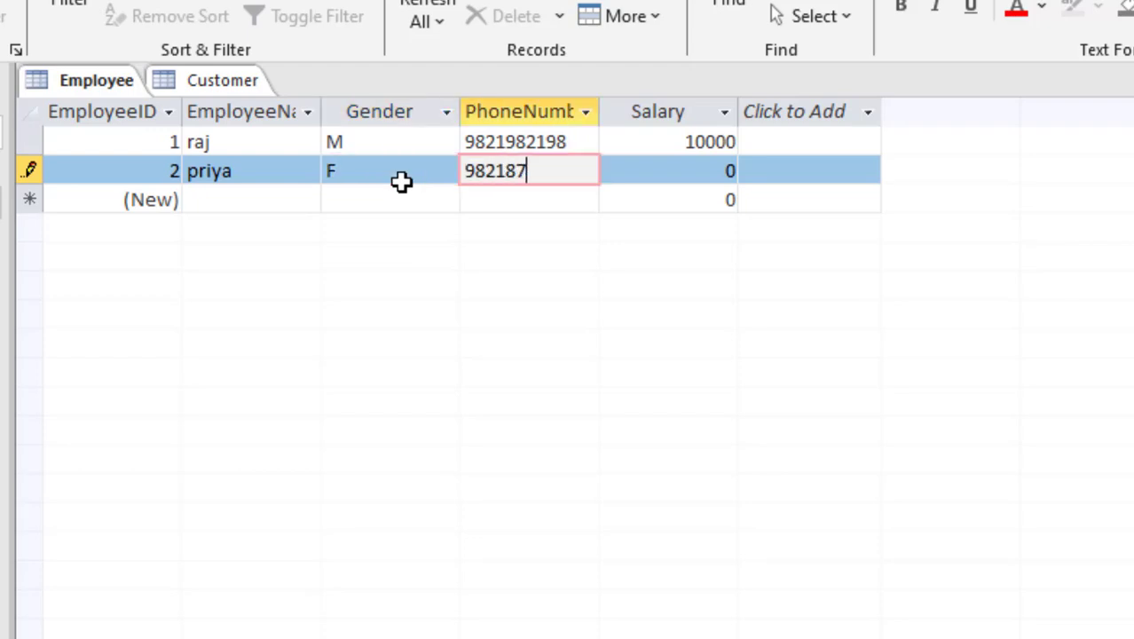
key("Tab")
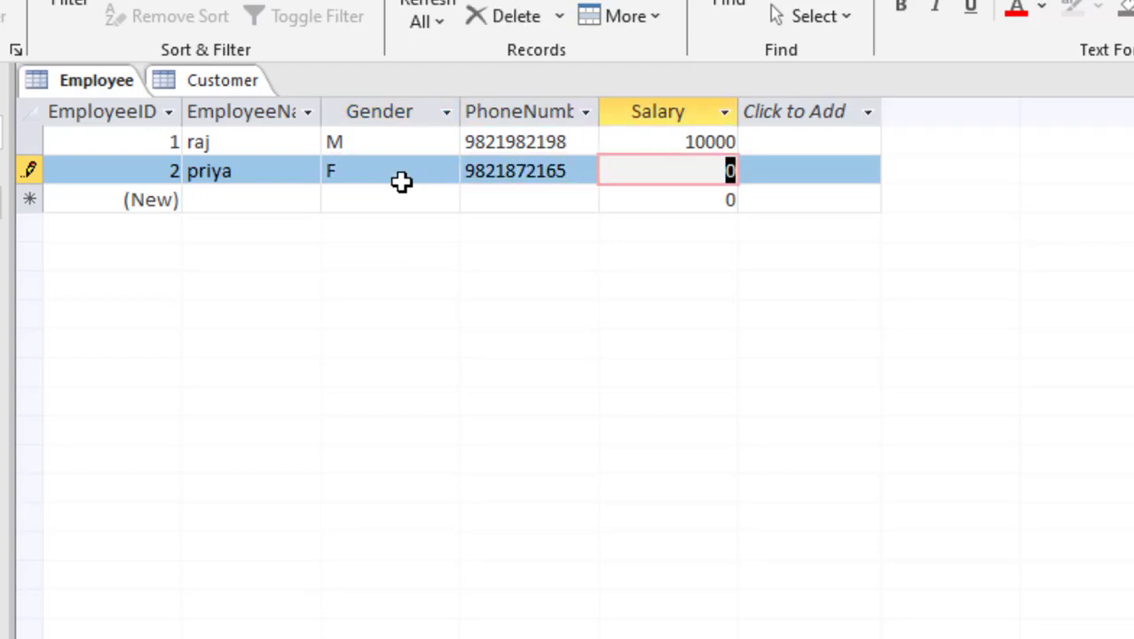
type("12000")
key("Tab")
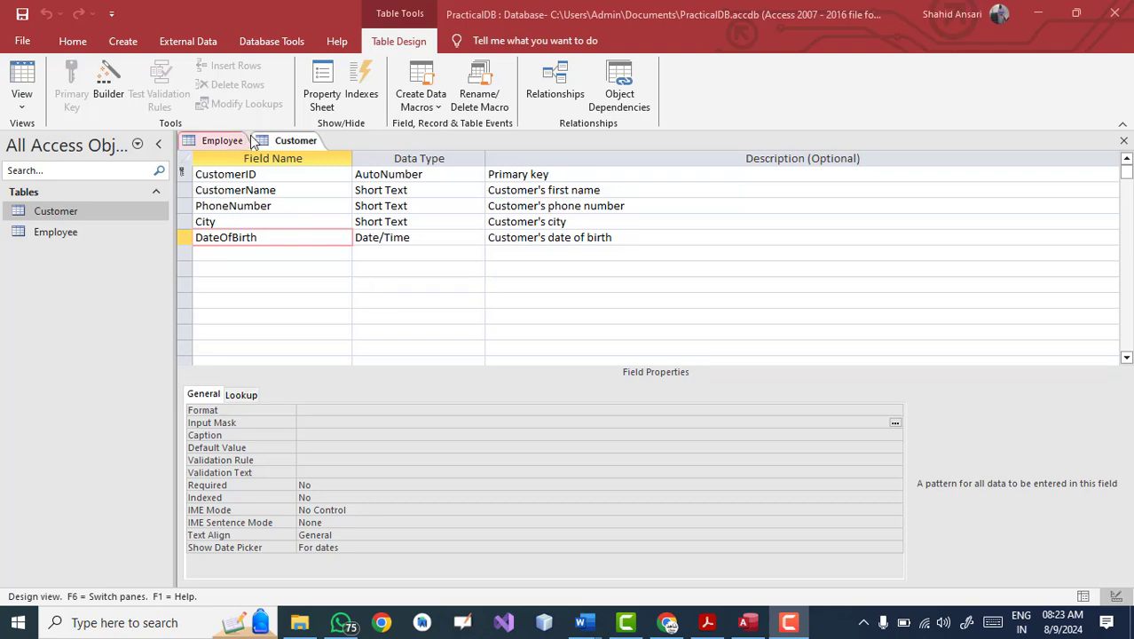
Step: Open the Customer table's list of views
left_click(28, 110)
Step: In Datasheet view, enter the first customer's name, phone number and City Mumbai
left_click(54, 131)
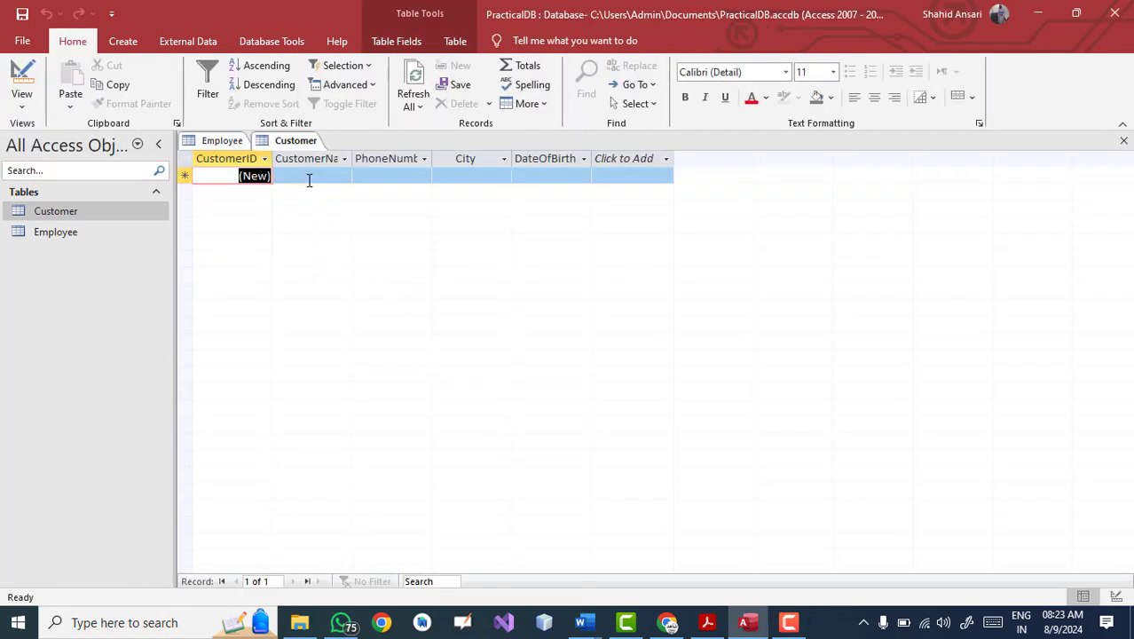
left_click(309, 179)
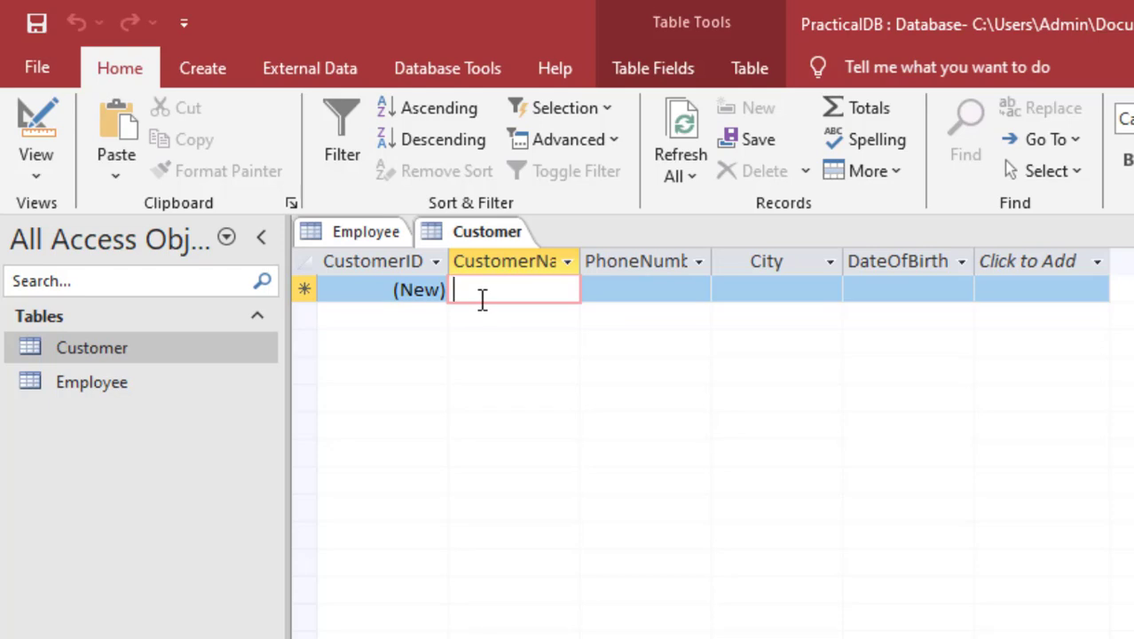
type("ramesh")
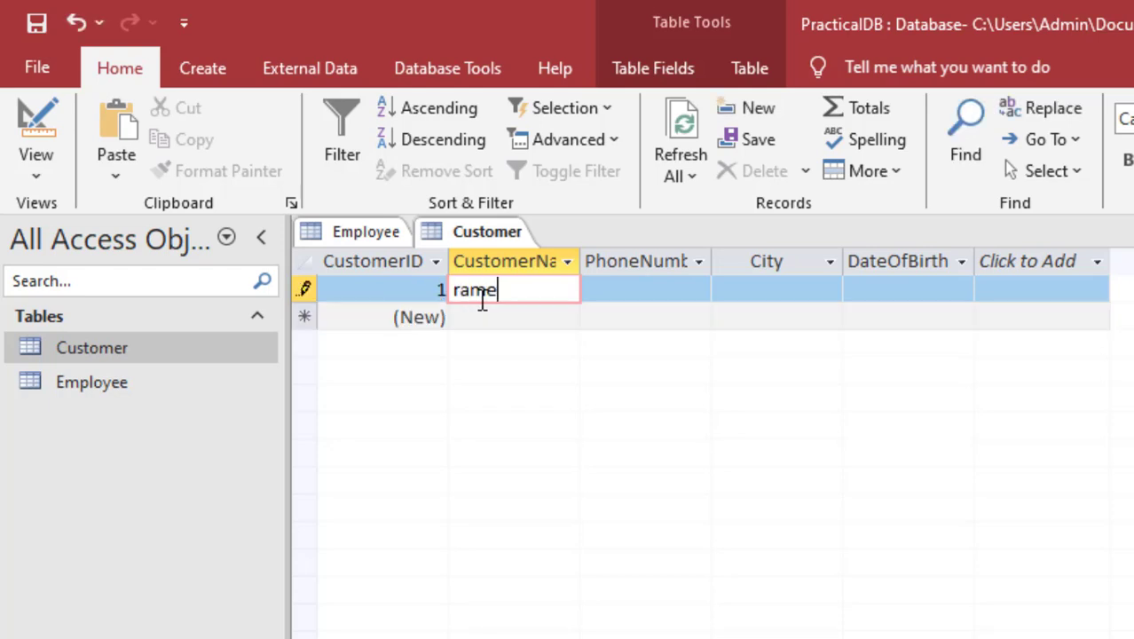
key("Tab")
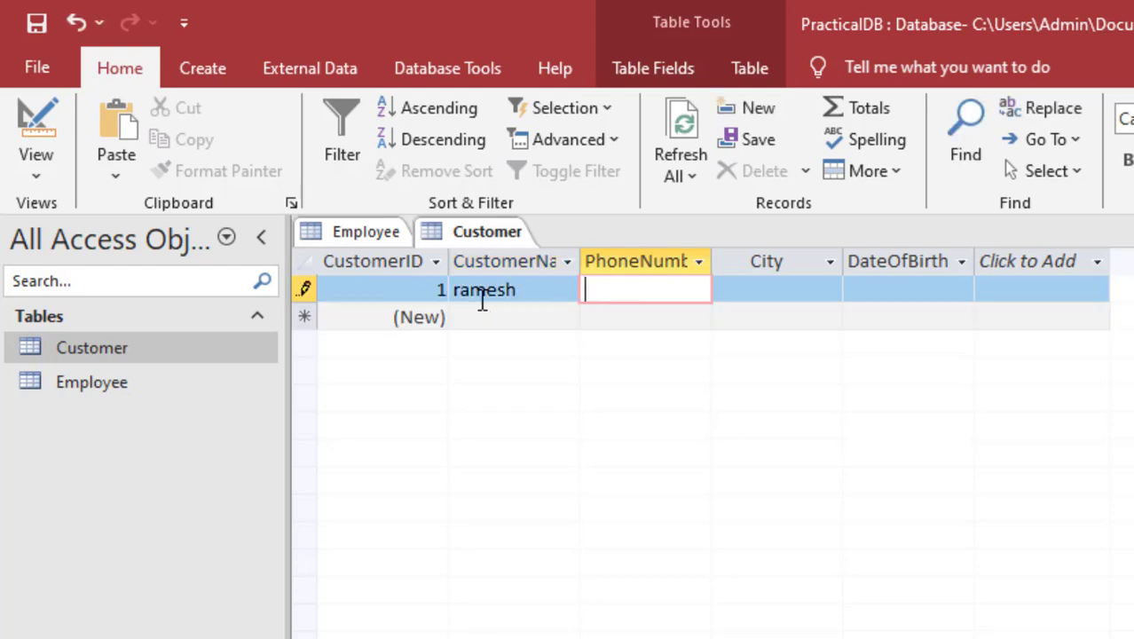
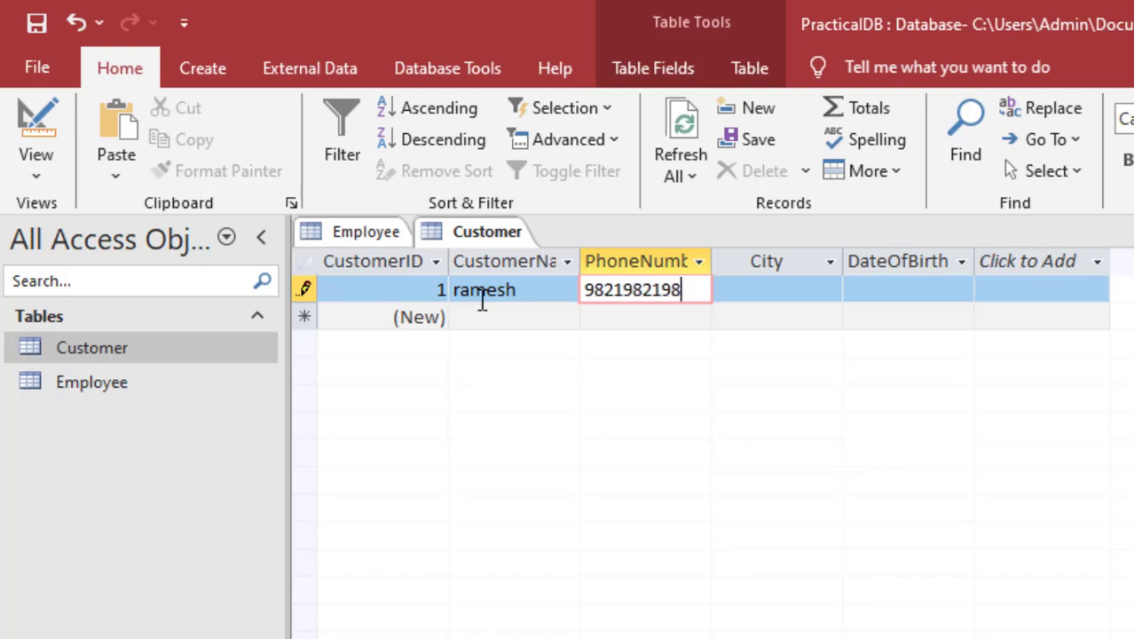
key("Tab")
type("Mumbai")
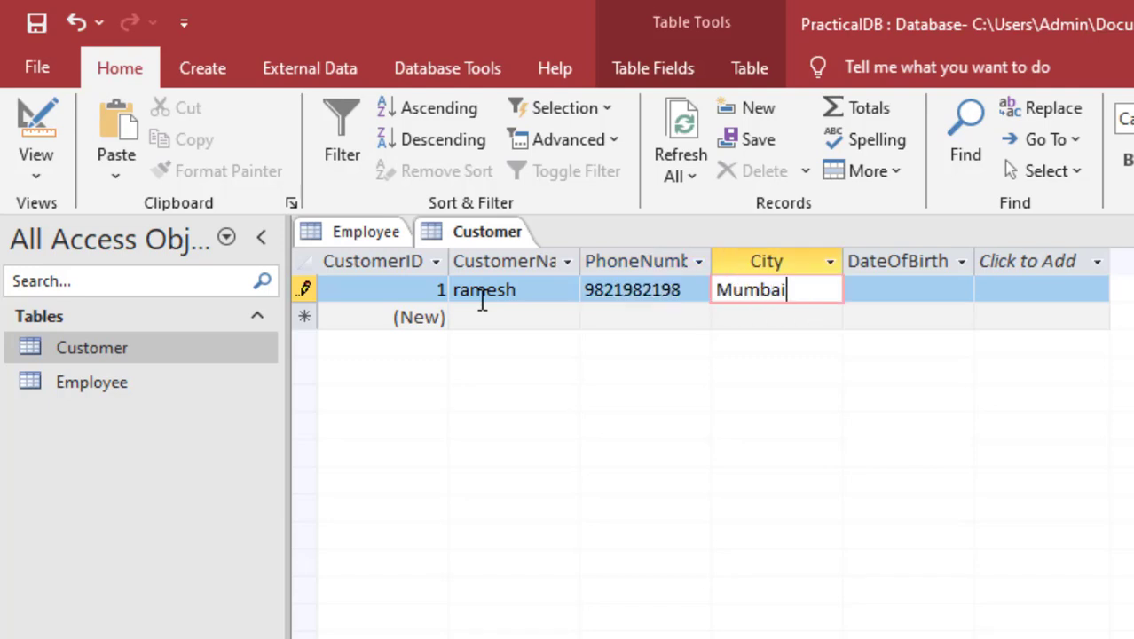
key("Tab")
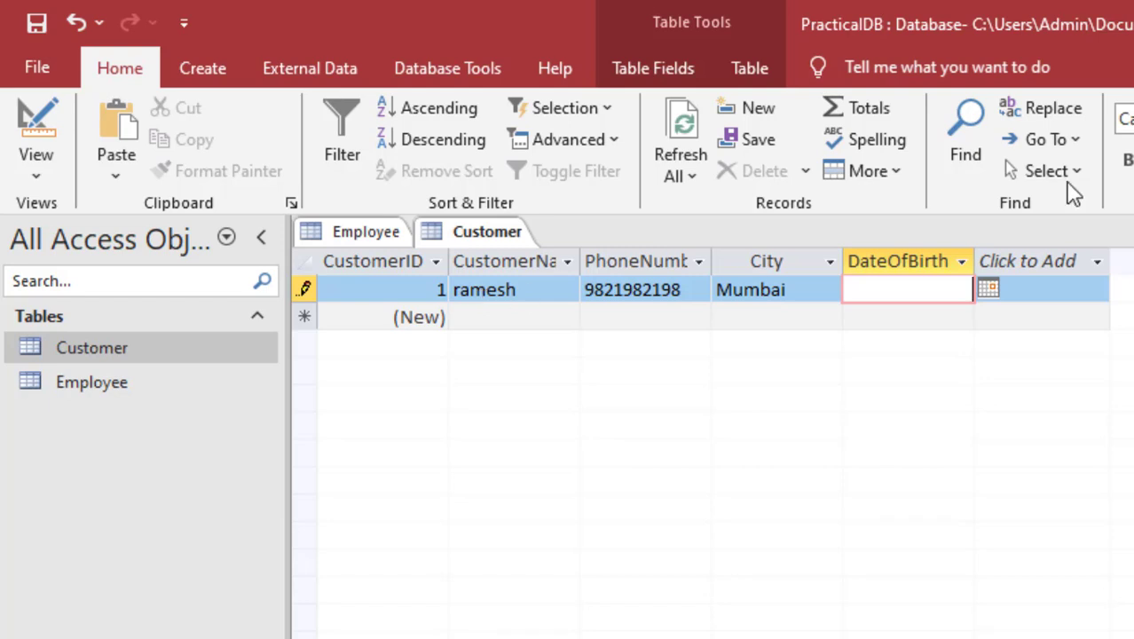
Step: Pick 11/8/2022 from the calendar as the date of birth and save the record
left_click(988, 289)
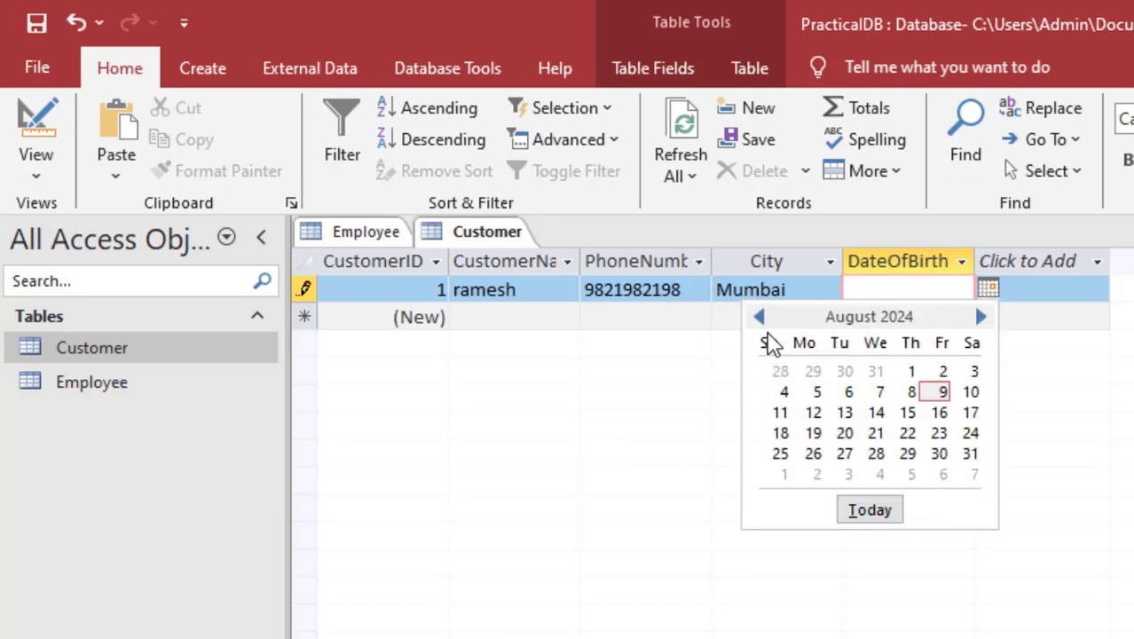
left_click(761, 317)
left_click(761, 318)
left_click(760, 318)
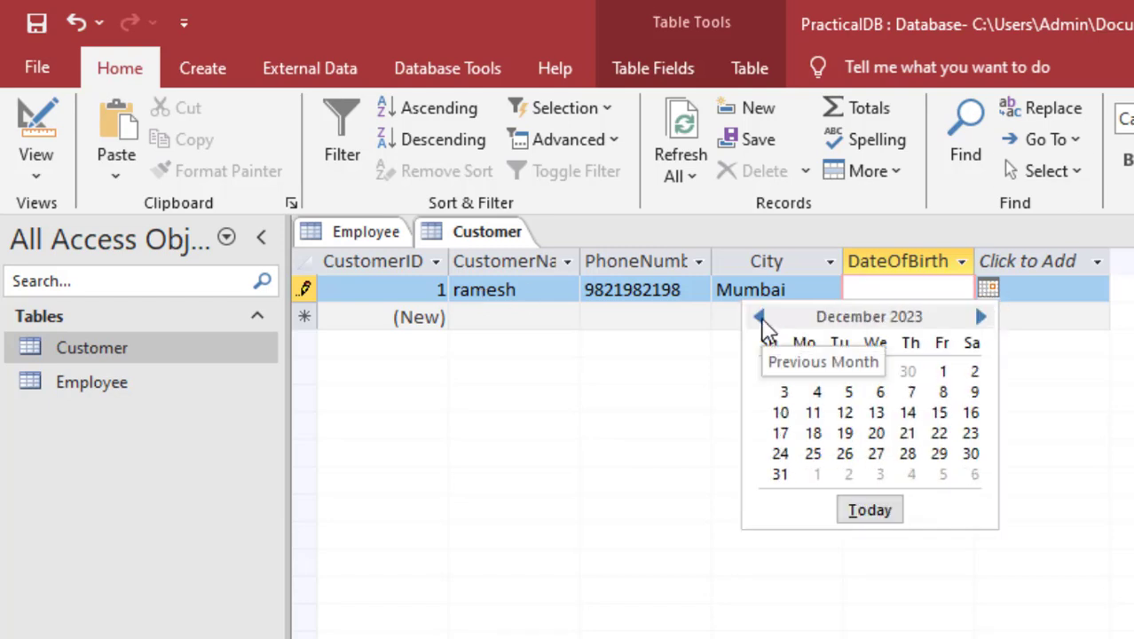
left_click(761, 318)
left_click(760, 318)
left_click(761, 318)
left_click(760, 317)
left_click(761, 317)
left_click(761, 318)
left_click(760, 318)
left_click(760, 317)
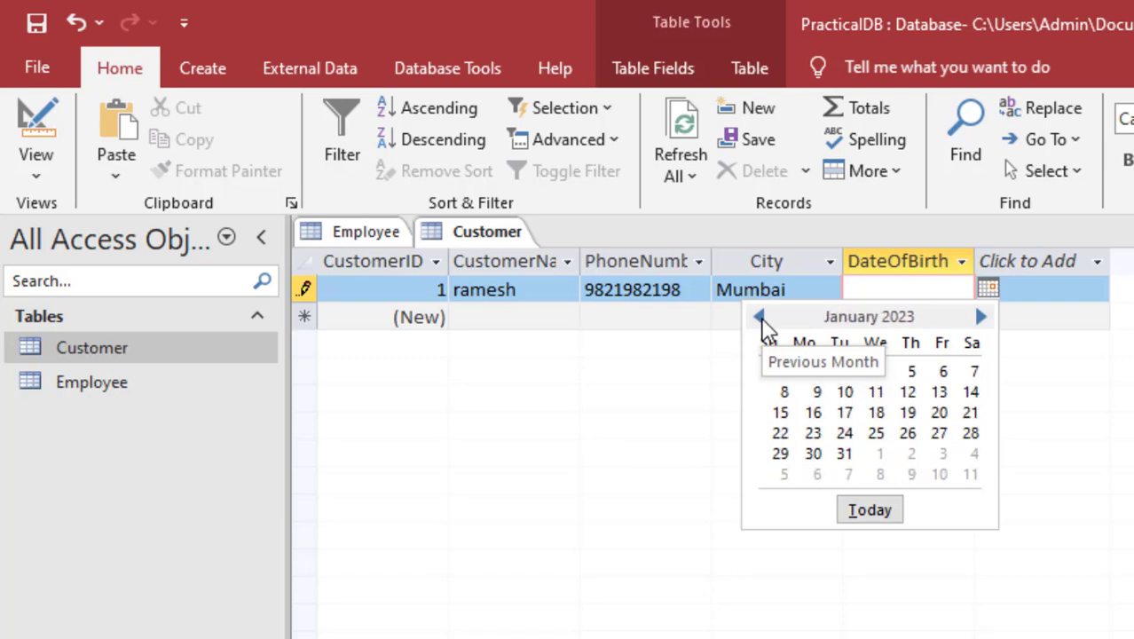
left_click(761, 318)
left_click(760, 318)
left_click(847, 392)
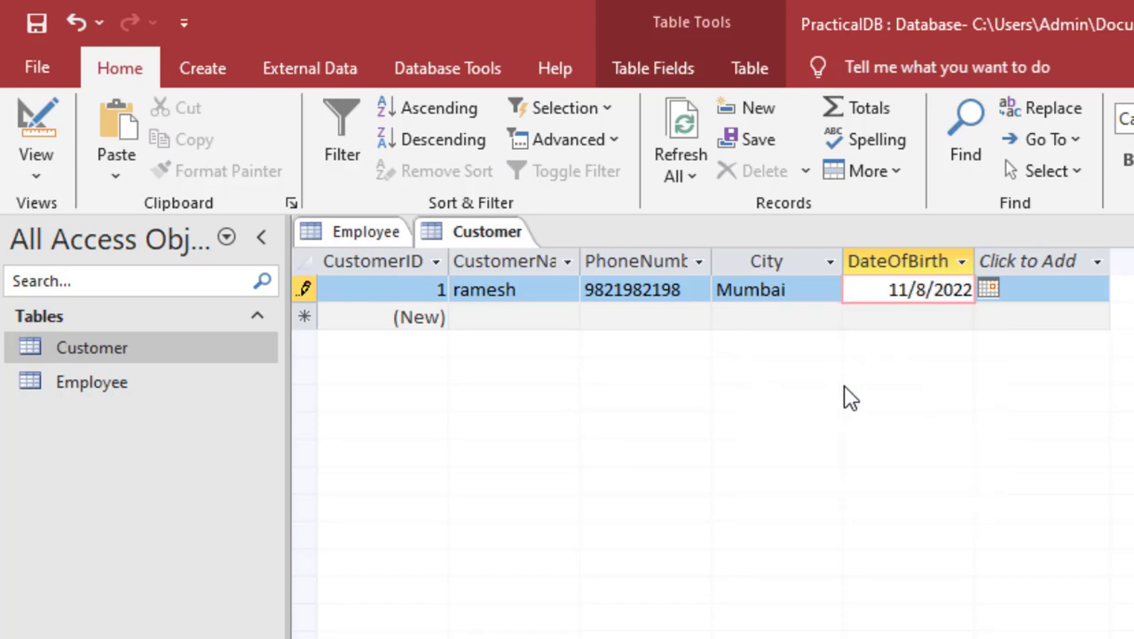
left_click(494, 317)
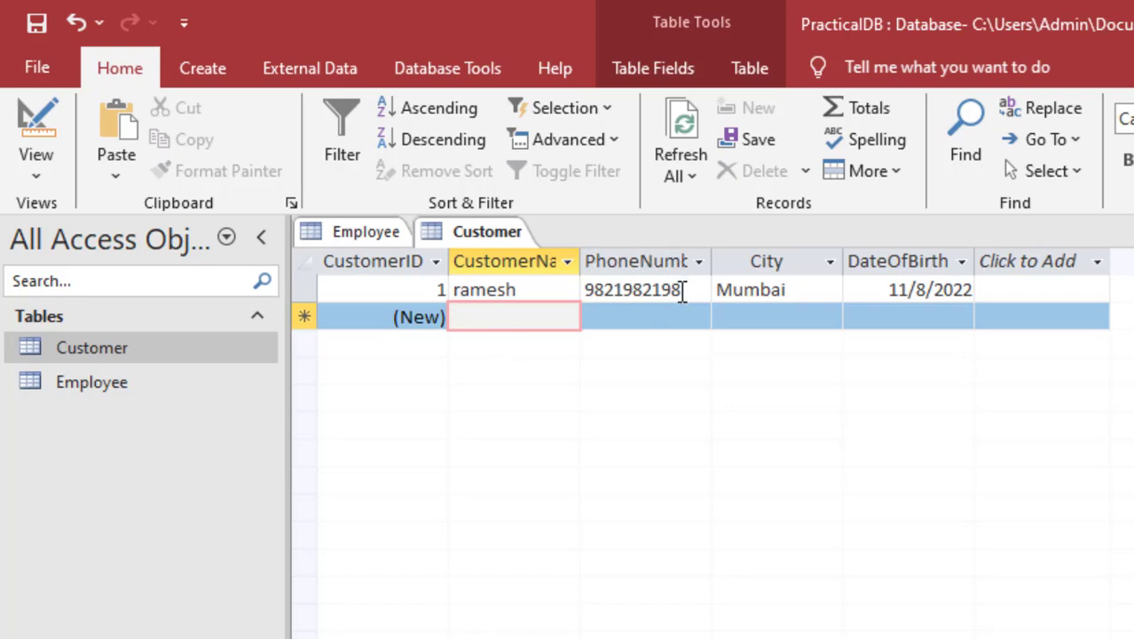
Step: Recheck the first customer's phone number and date of birth cells
left_click(680, 289)
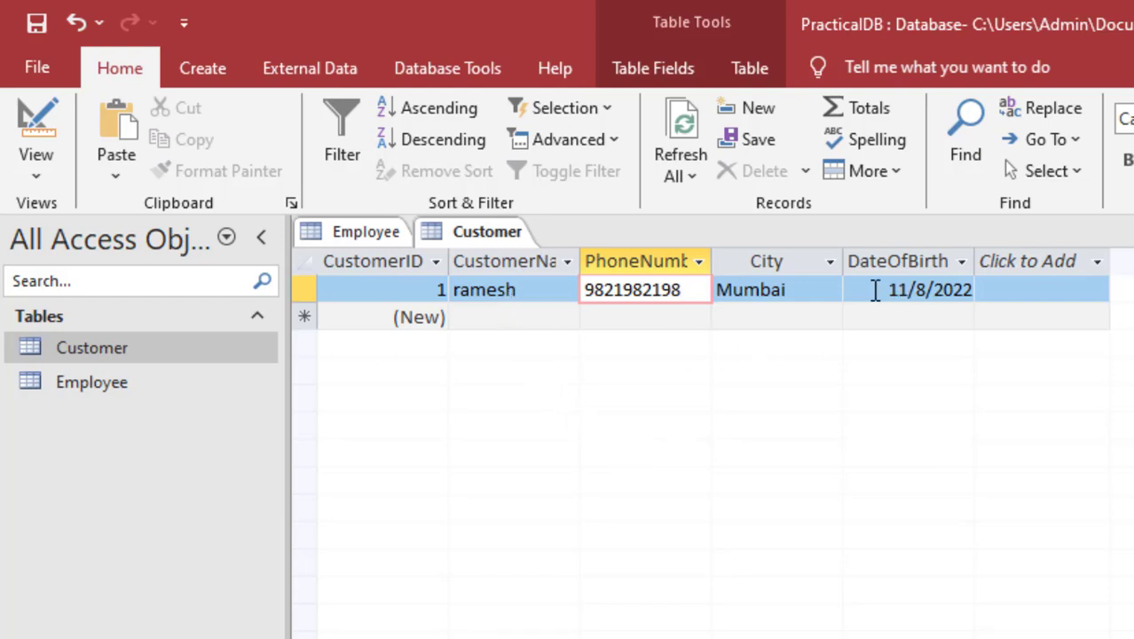
left_click(875, 290)
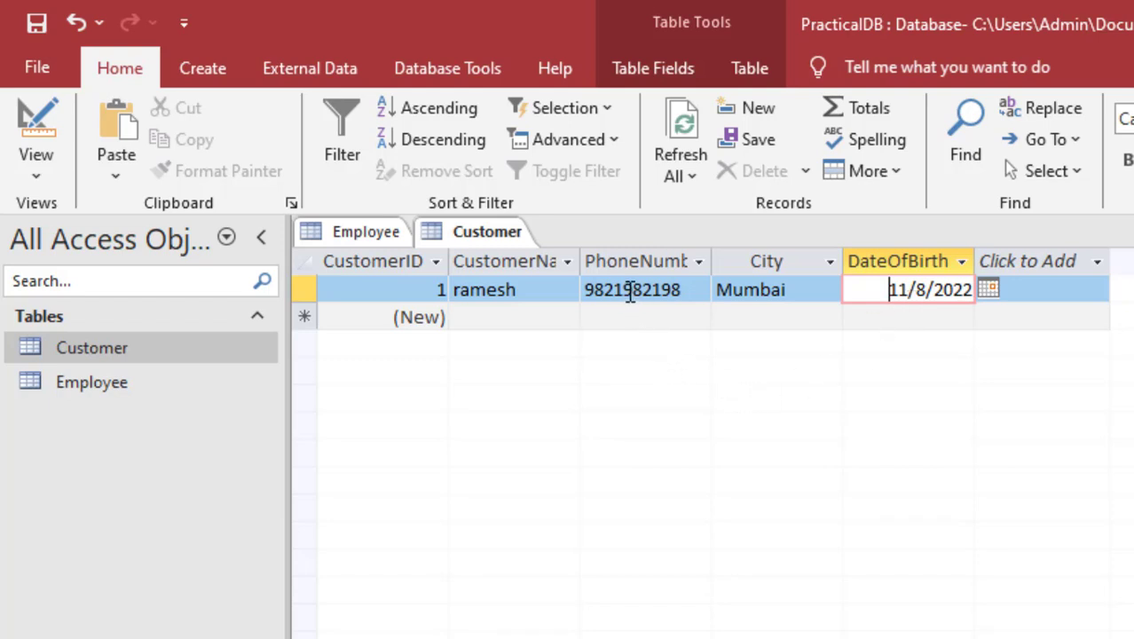
left_click(630, 291)
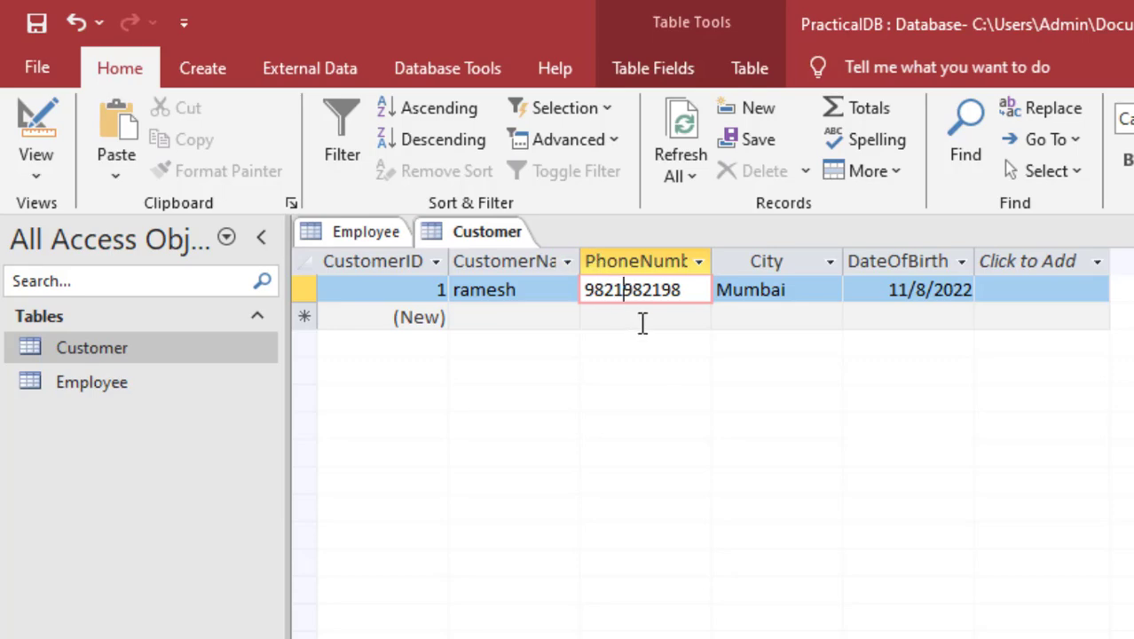
left_click(882, 289)
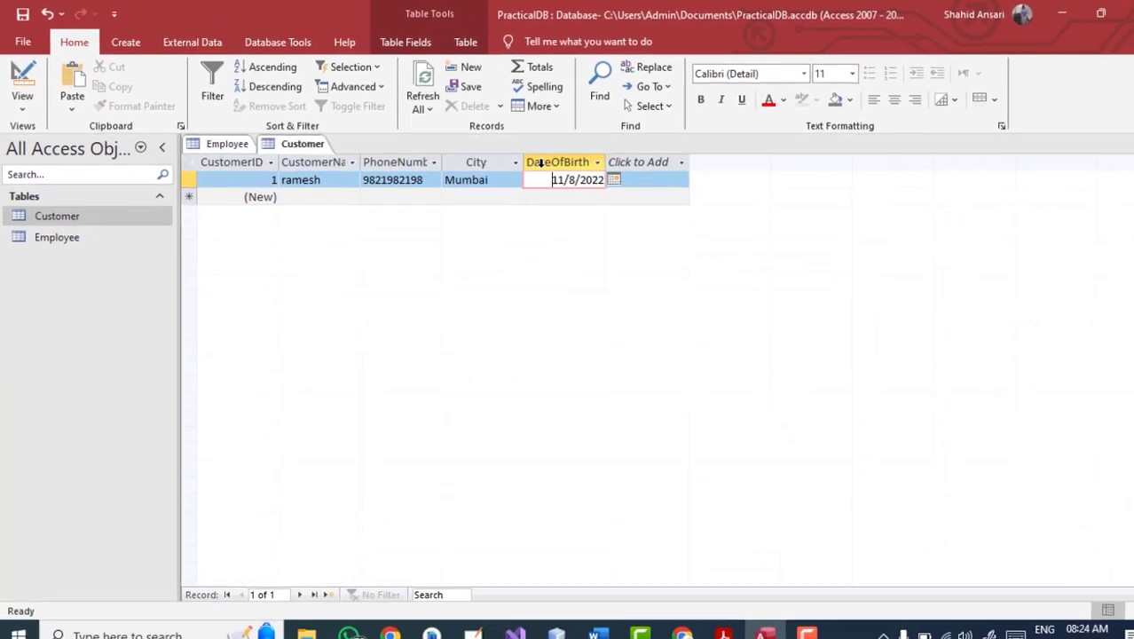
Step: Switch to Design view and launch the Input Mask Wizard for DateOfBirth
left_click(22, 100)
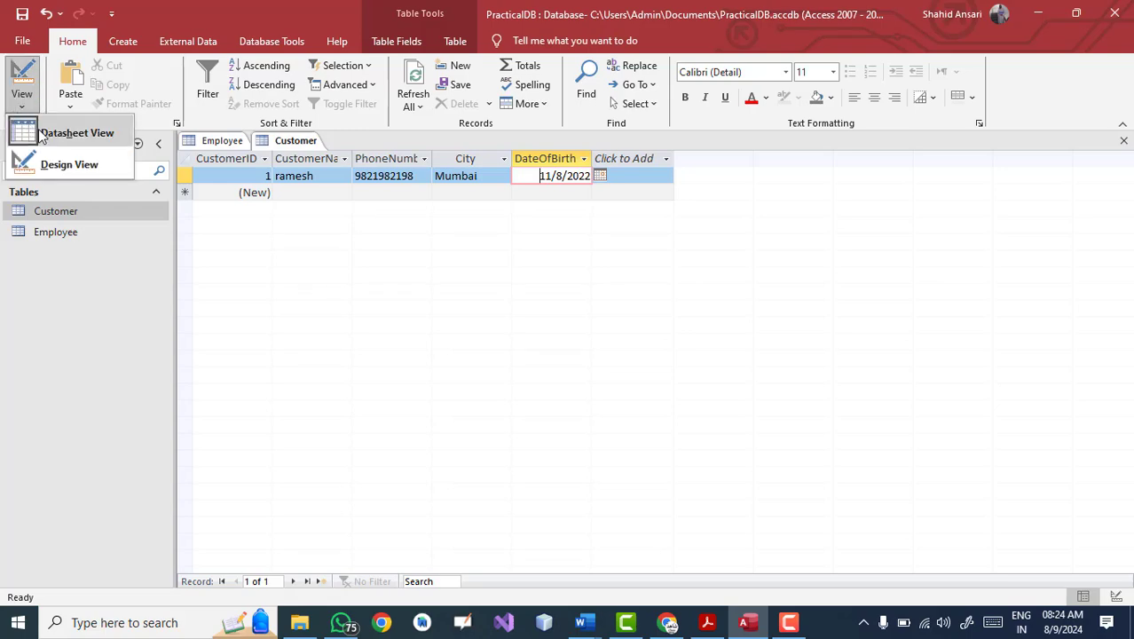
left_click(62, 166)
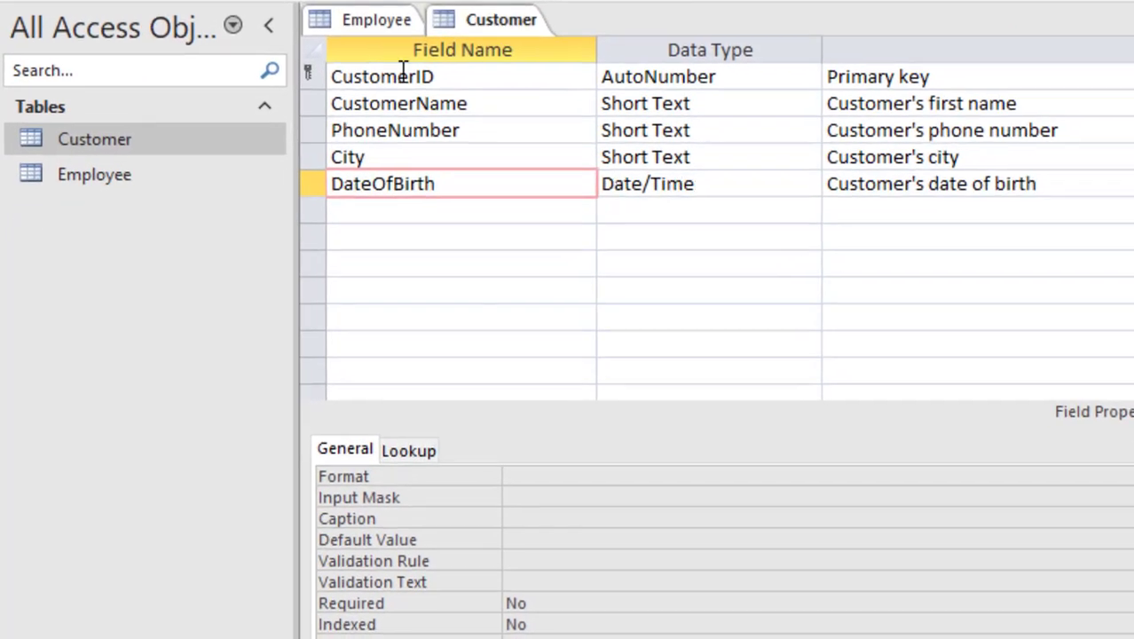
left_click(455, 190)
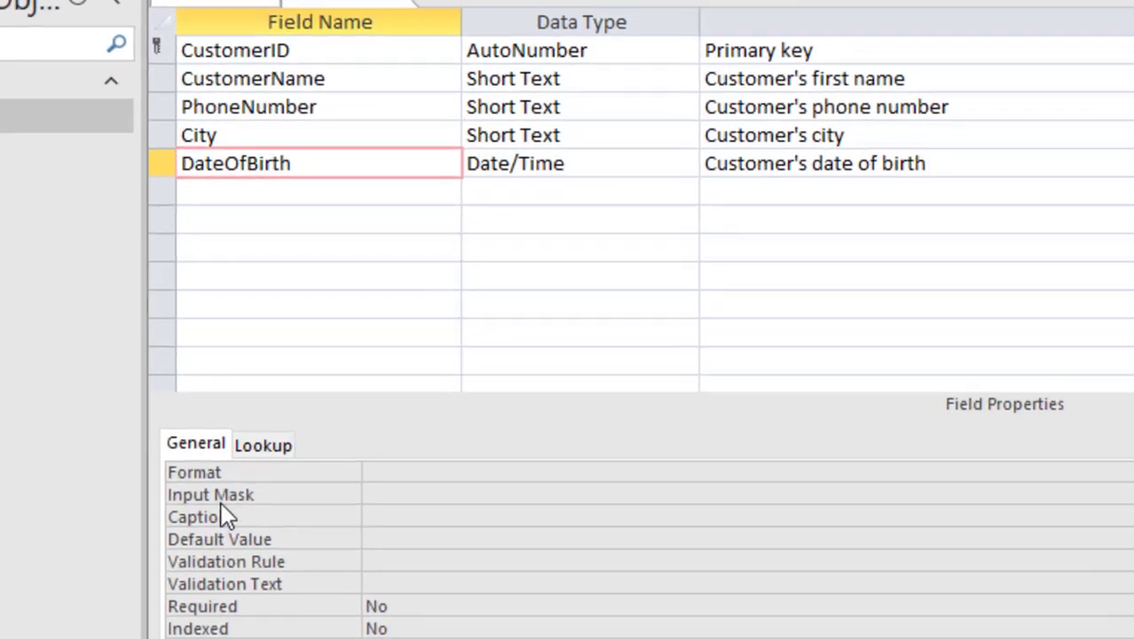
left_click(374, 502)
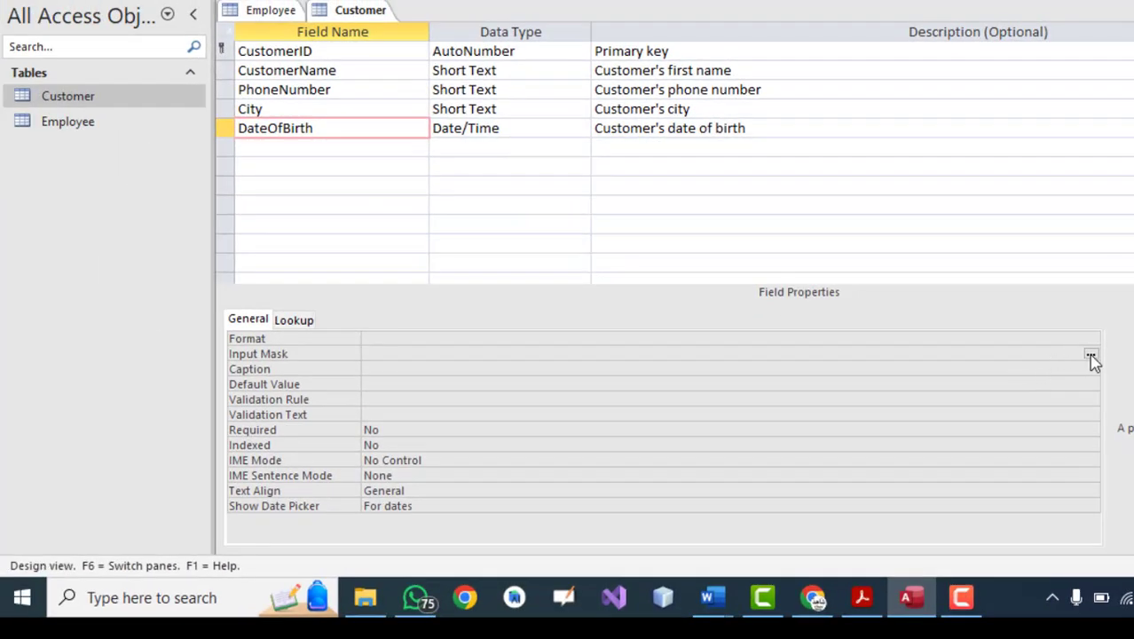
left_click(1014, 390)
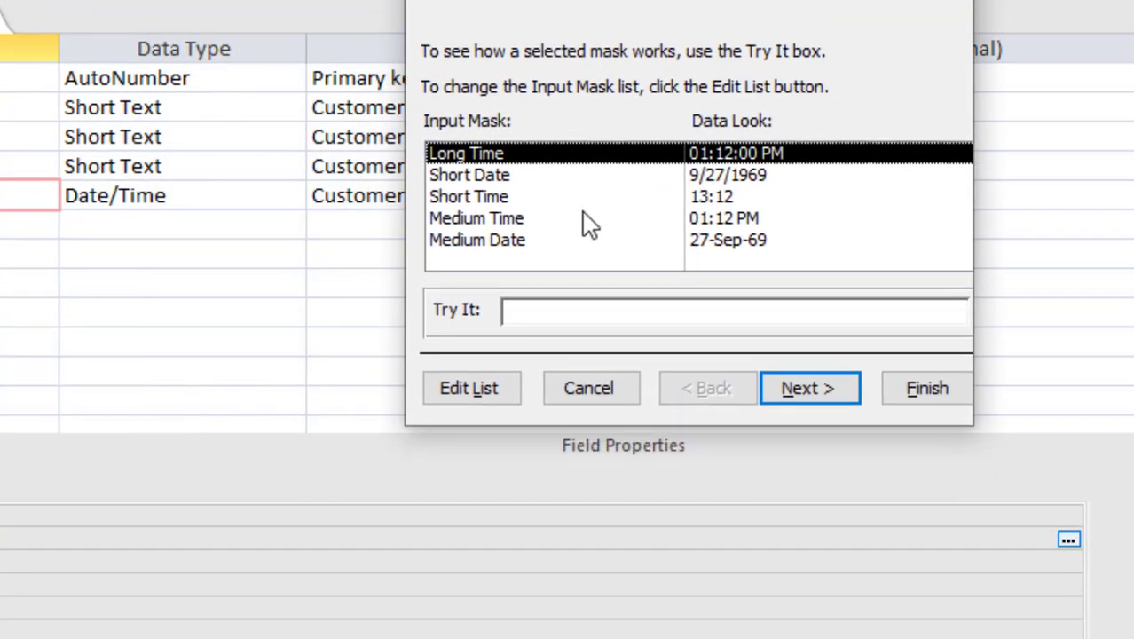
Step: Apply the Medium Date mask with the underscore placeholder
left_click(722, 181)
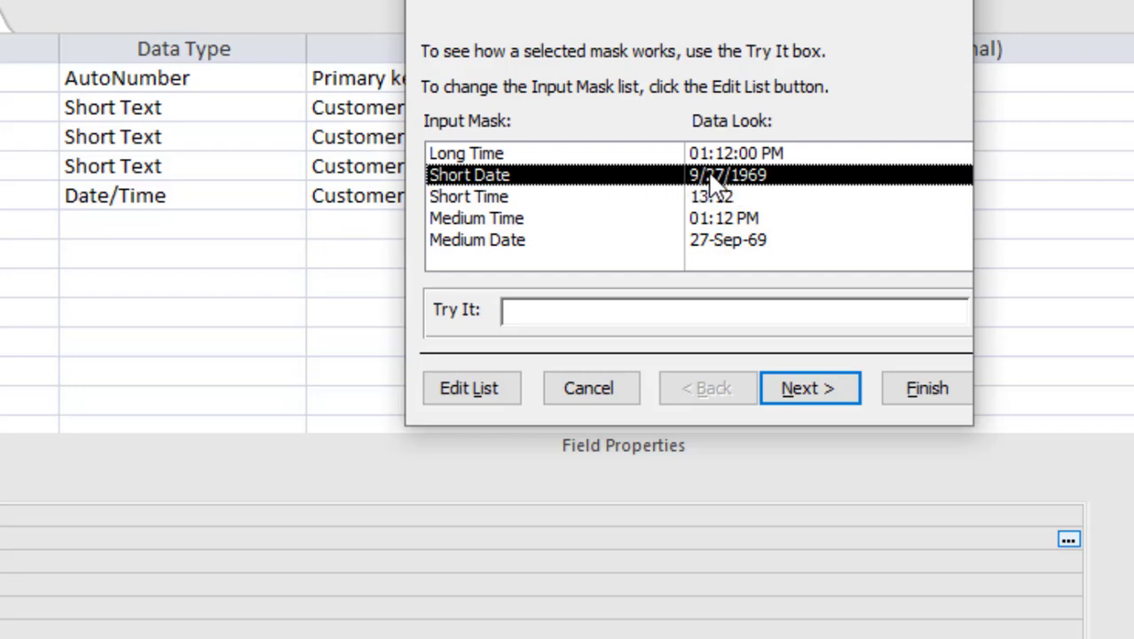
left_click(520, 249)
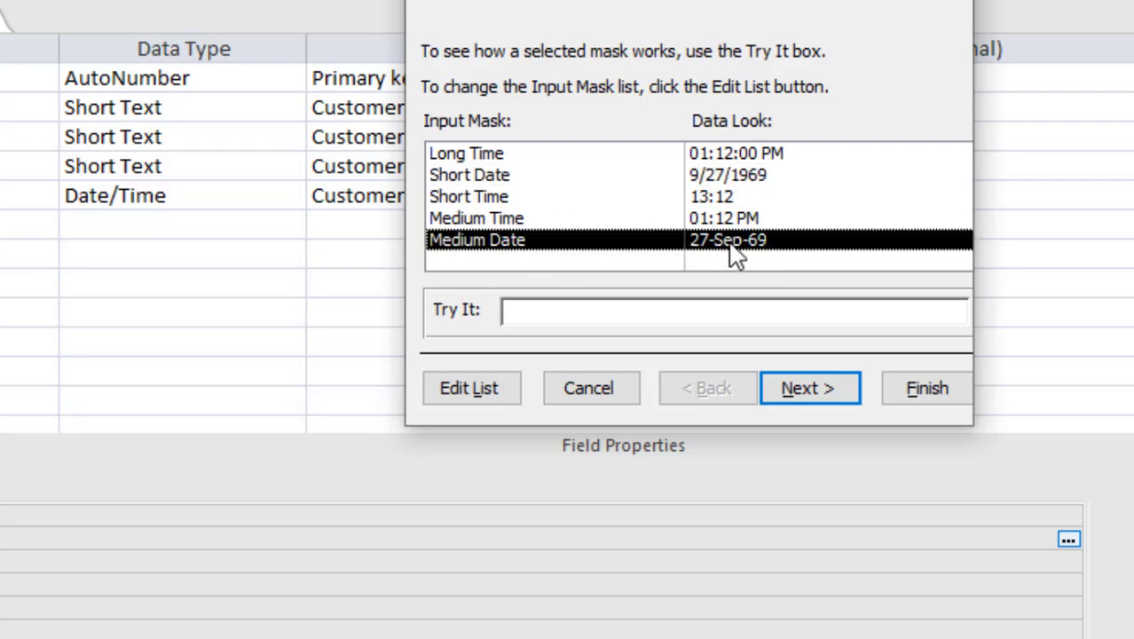
left_click(797, 395)
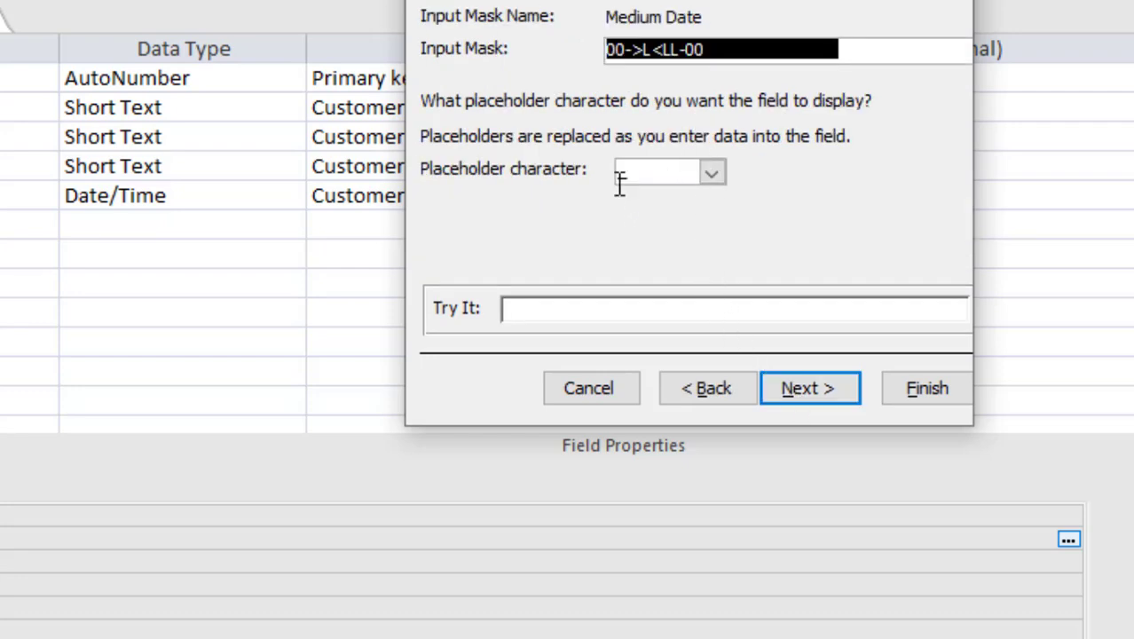
left_click(638, 309)
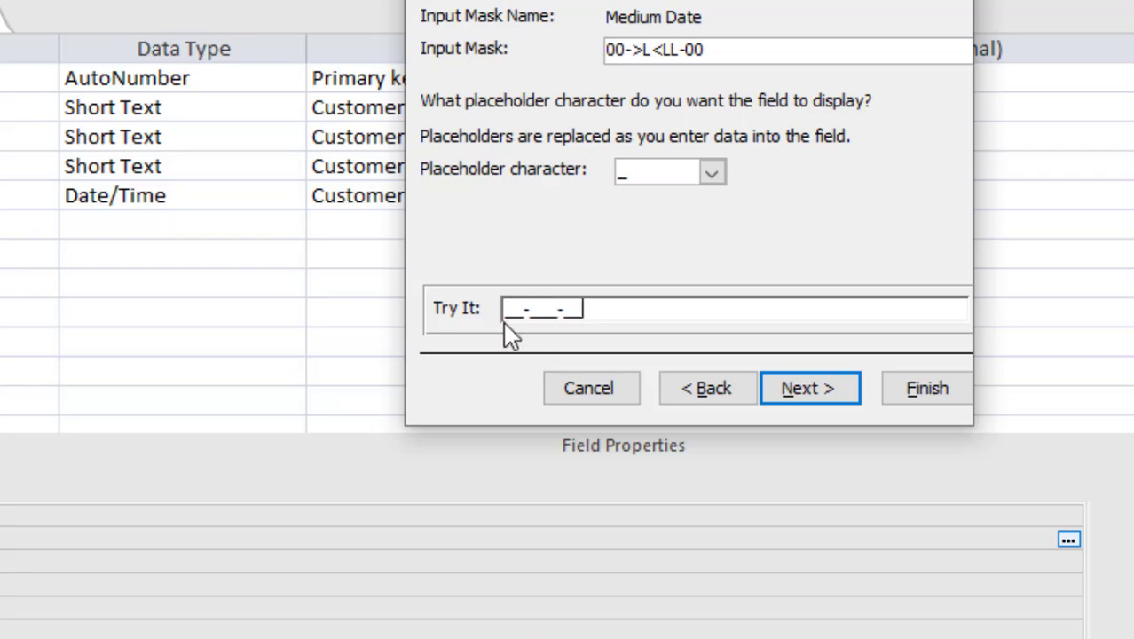
left_click(810, 396)
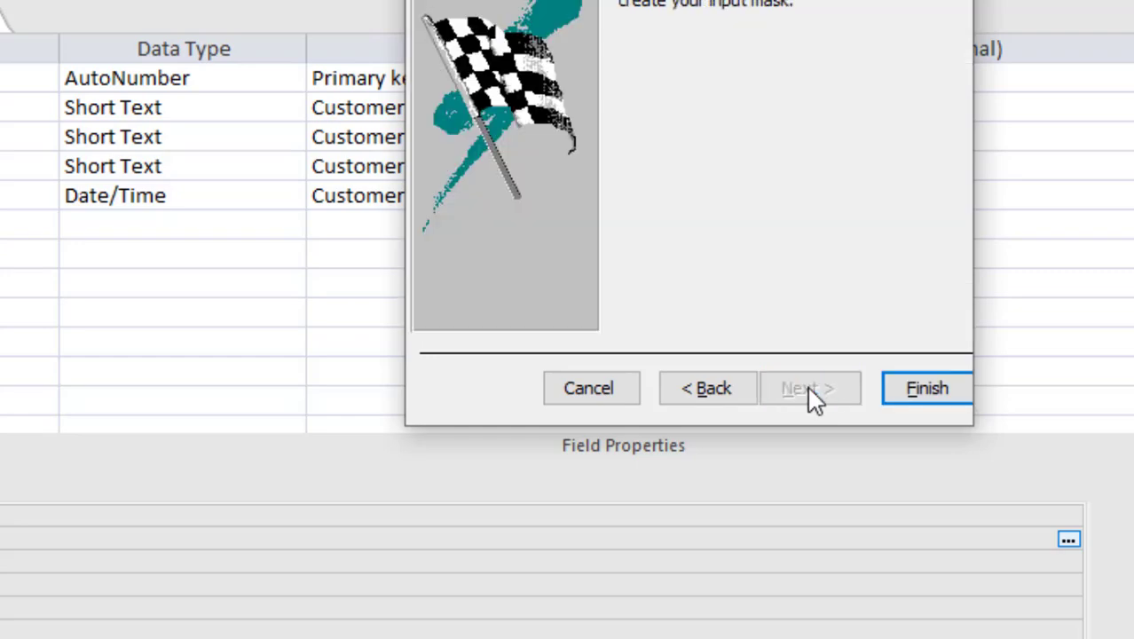
left_click(911, 396)
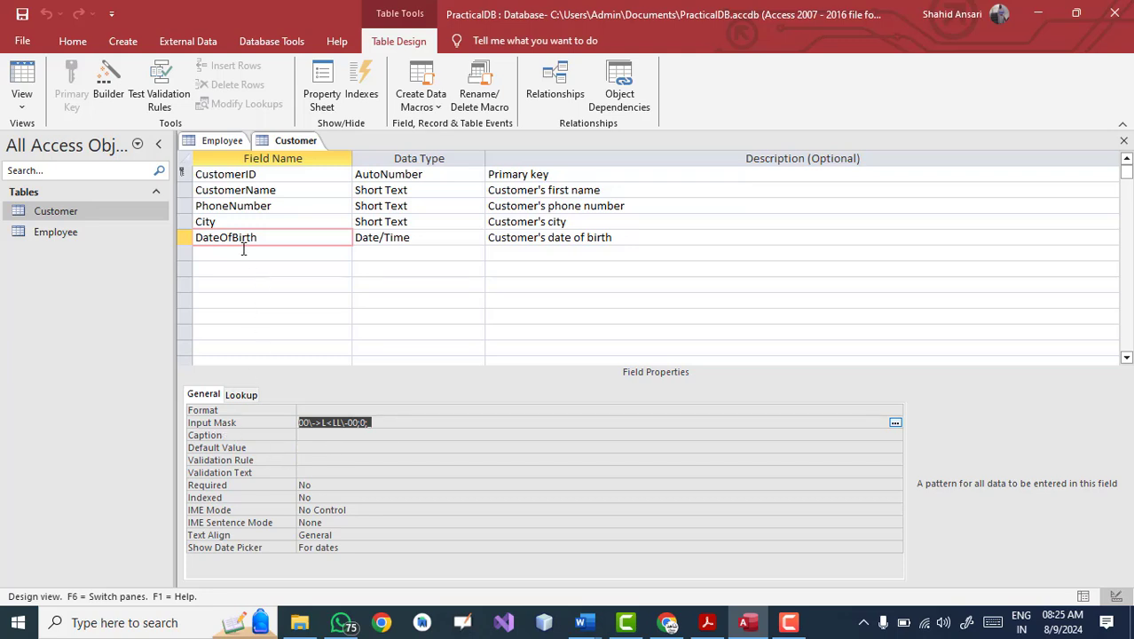
Step: Save the Customer table design and switch it to Datasheet view
left_click(23, 111)
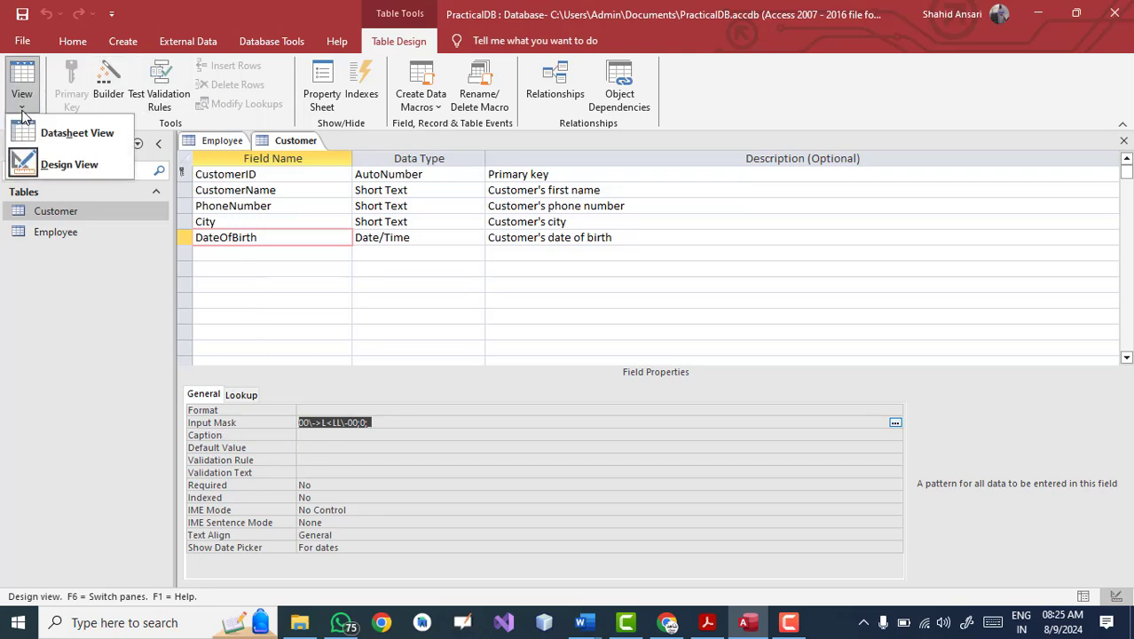
left_click(57, 146)
left_click(536, 360)
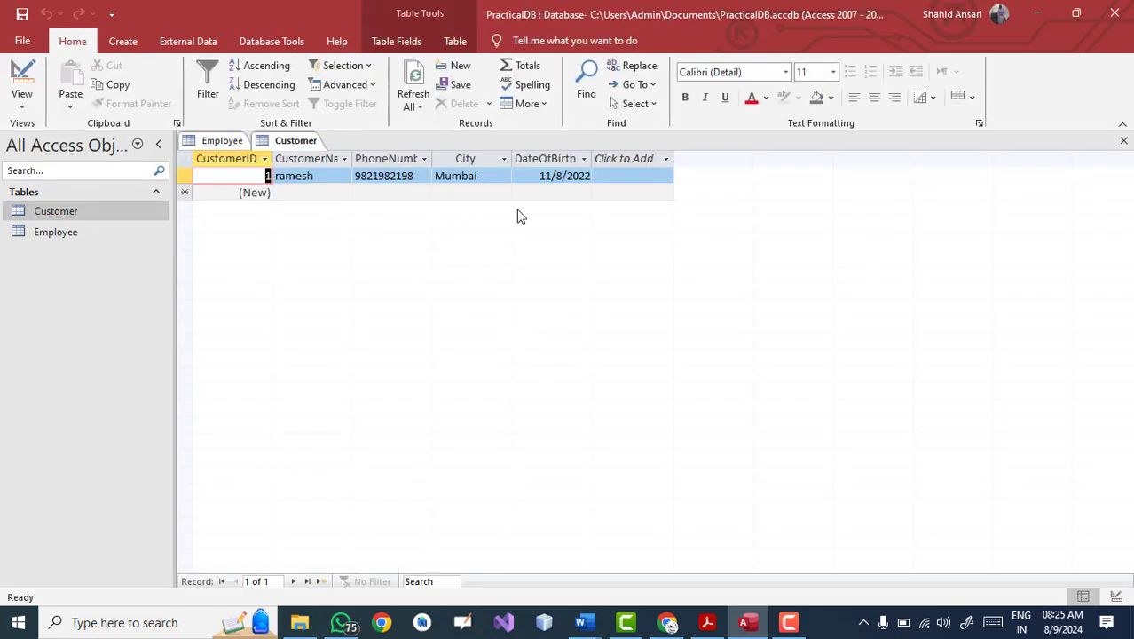
Step: Enter the second customer's name, phone number, city and birth date
left_click(308, 196)
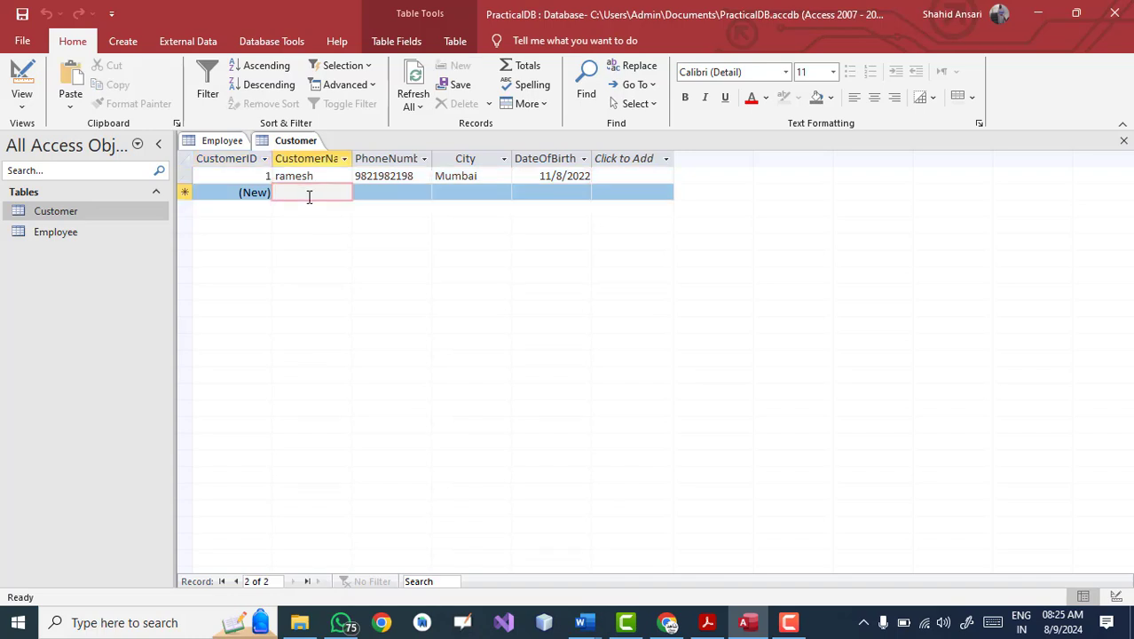
type("ra")
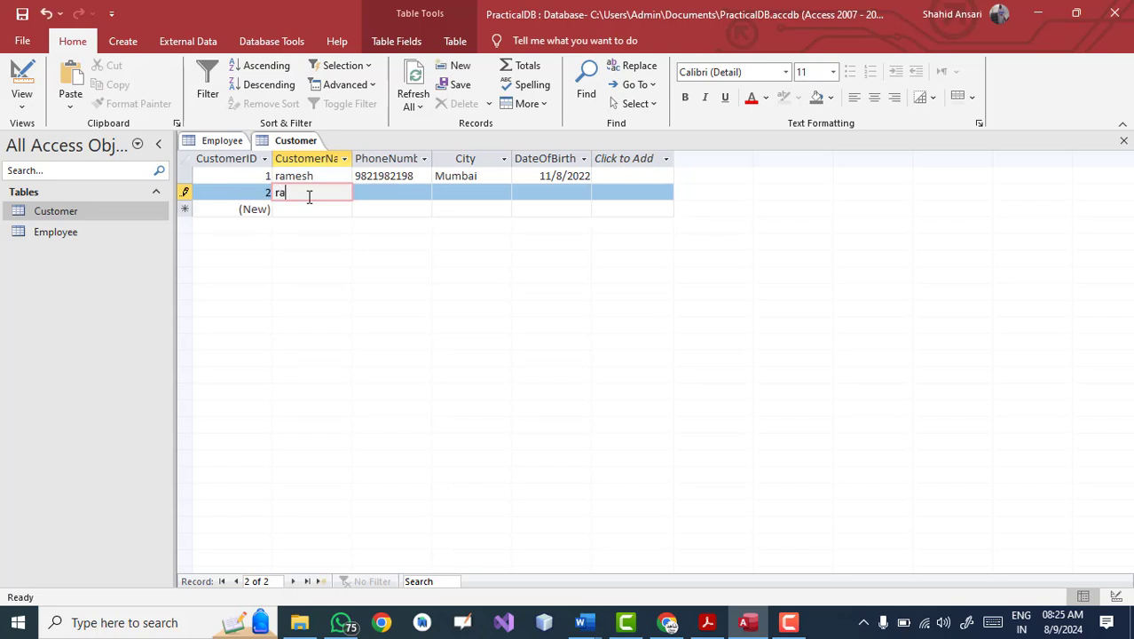
type("jesh")
key("Tab")
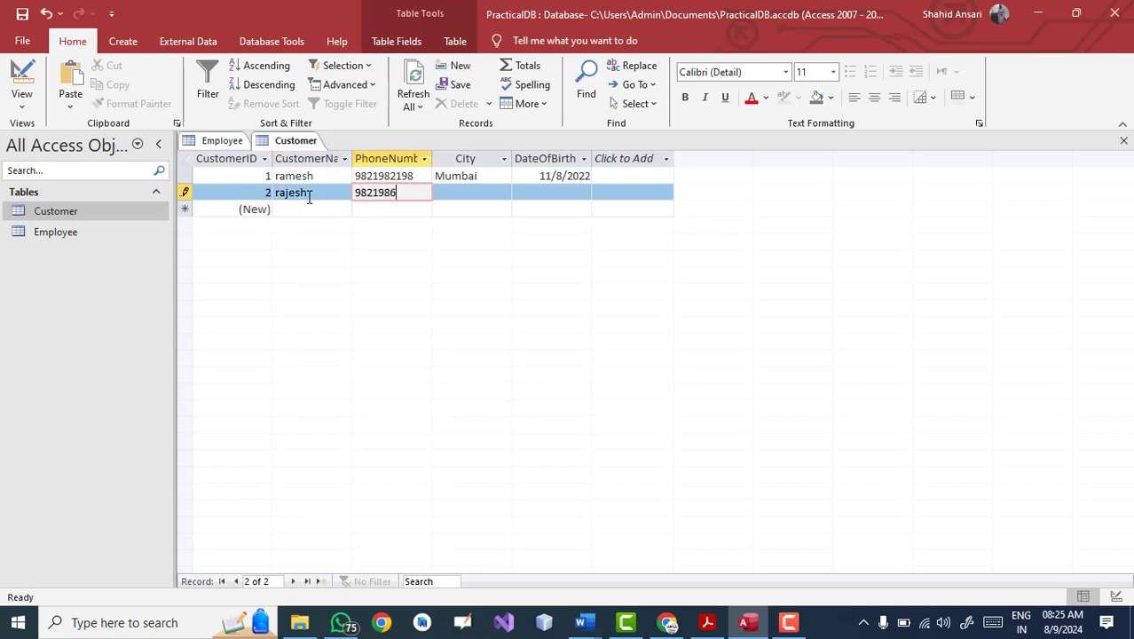
key("Tab")
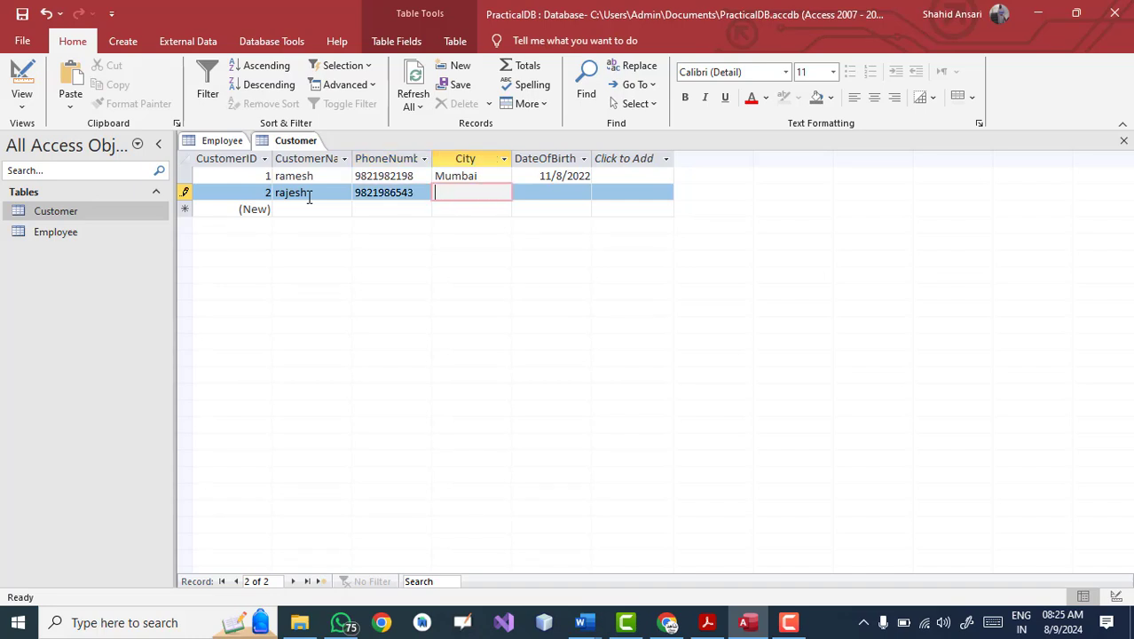
type("Oune")
key("Tab")
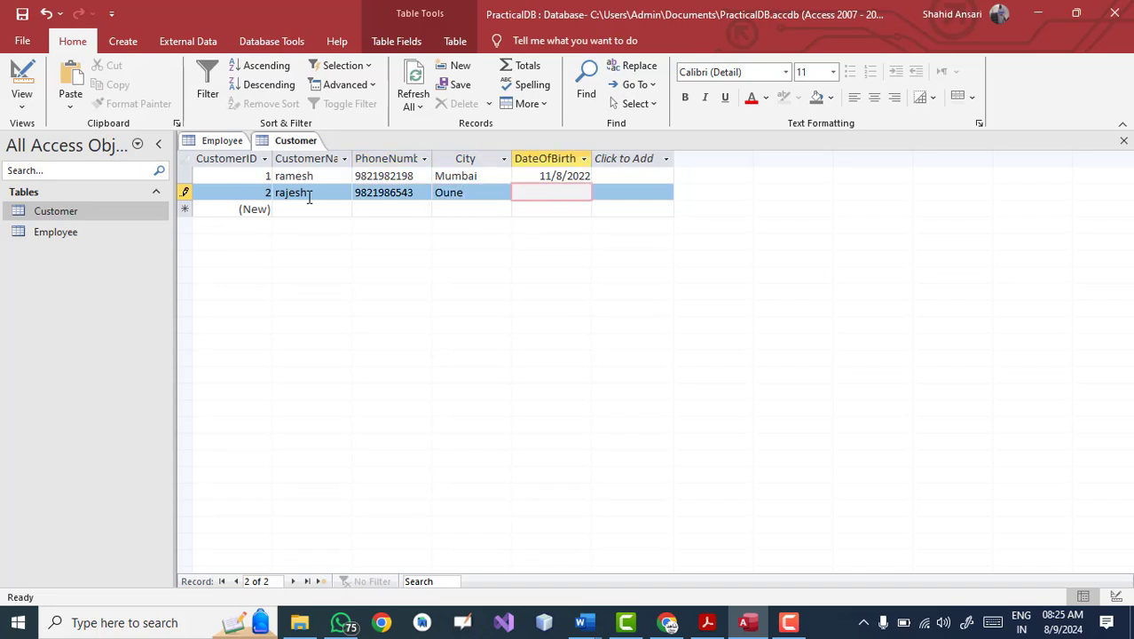
left_click(550, 195)
left_click(554, 201)
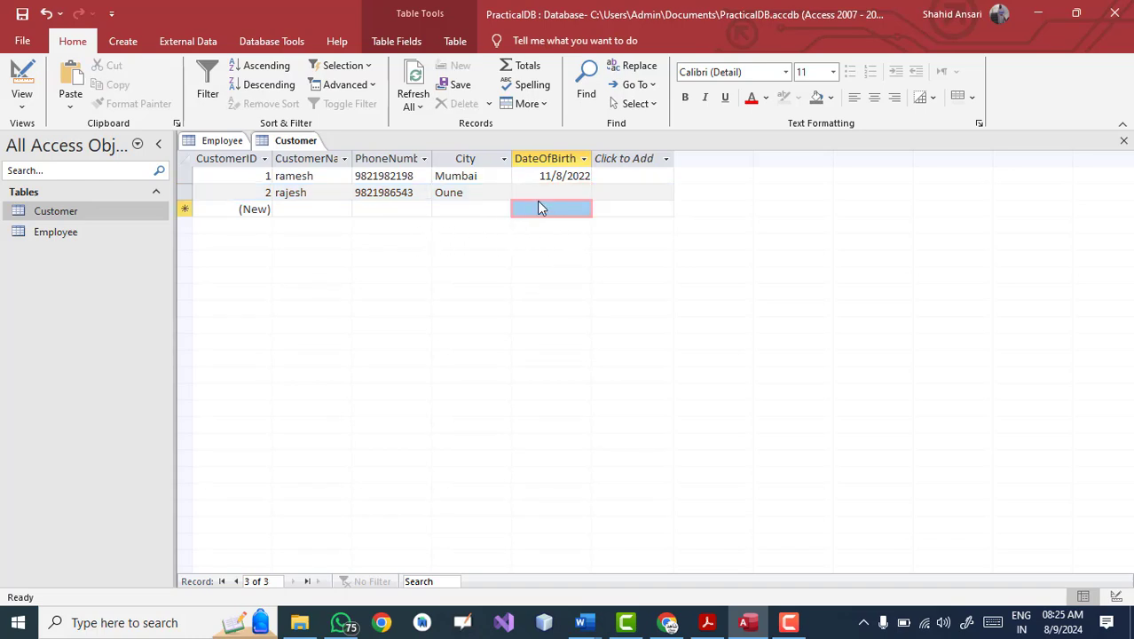
left_click(545, 193)
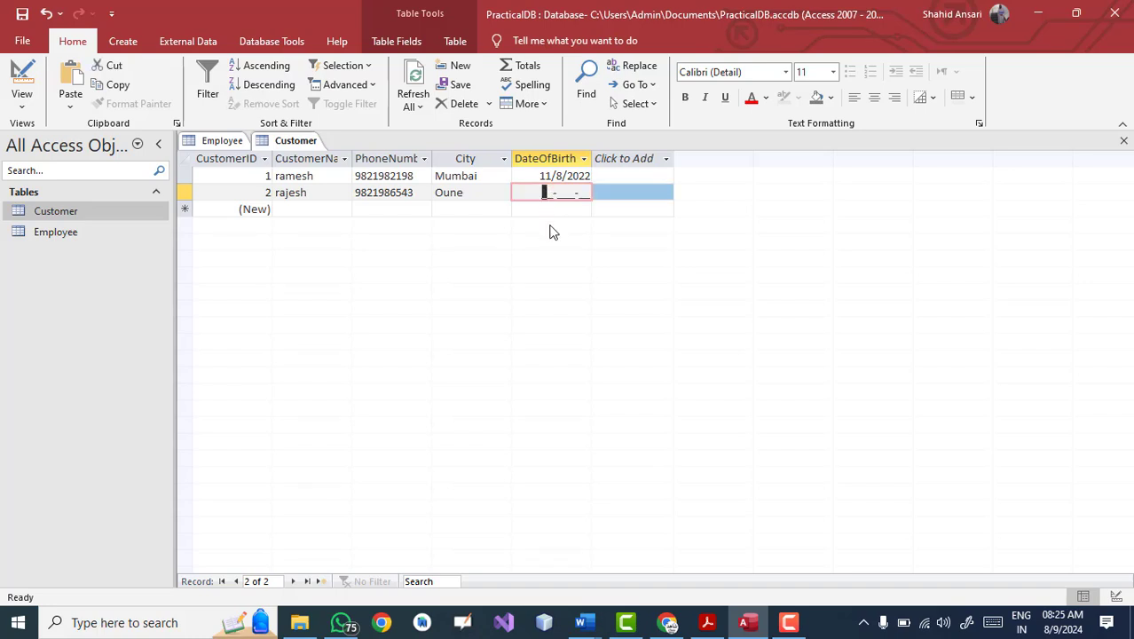
left_click(573, 193)
left_click(550, 194)
type("1")
key("BackSpace")
key("BackSpace")
type("13-Oct-20")
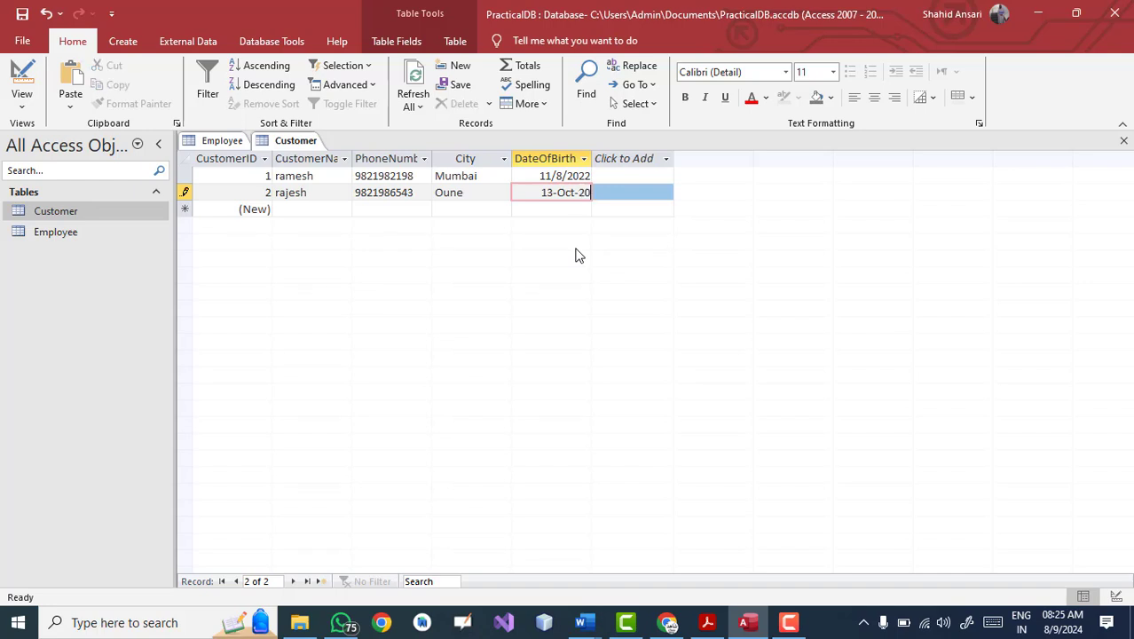
key("BackSpace")
key("BackSpace")
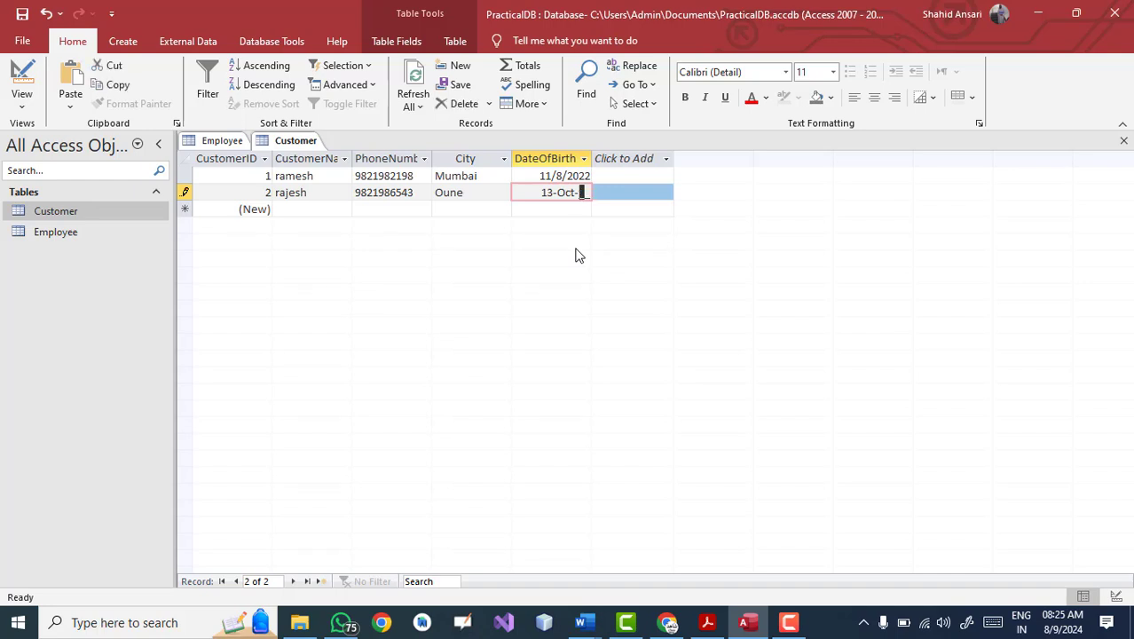
type("21")
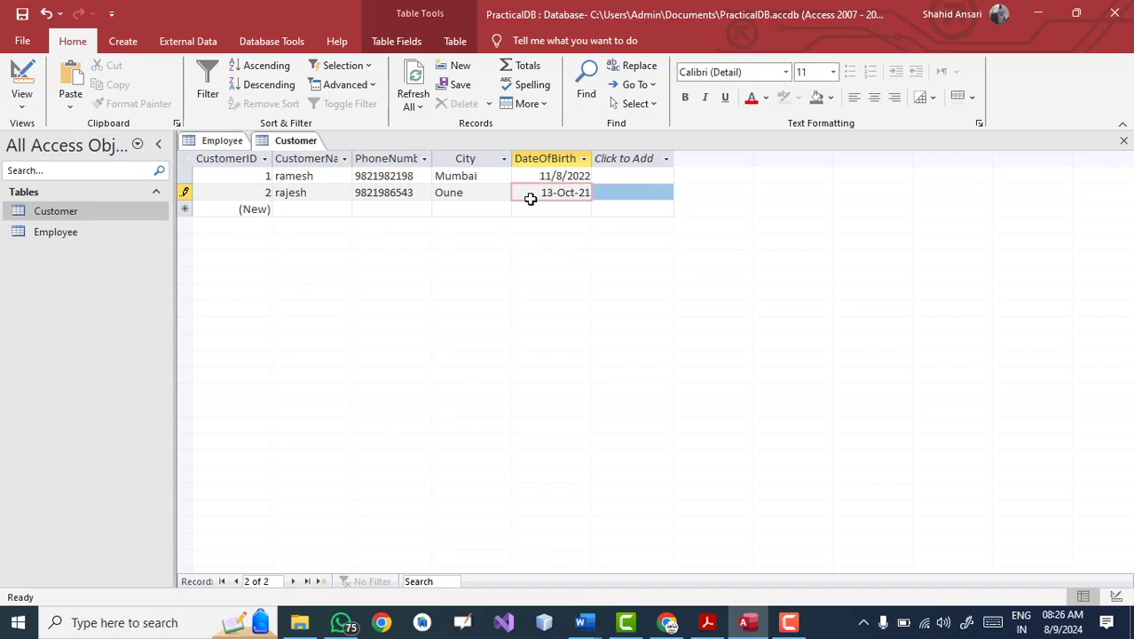
Step: Add a third customer in Mumbai born 11-Dec-20, and correct record two's city to Pune
left_click(314, 211)
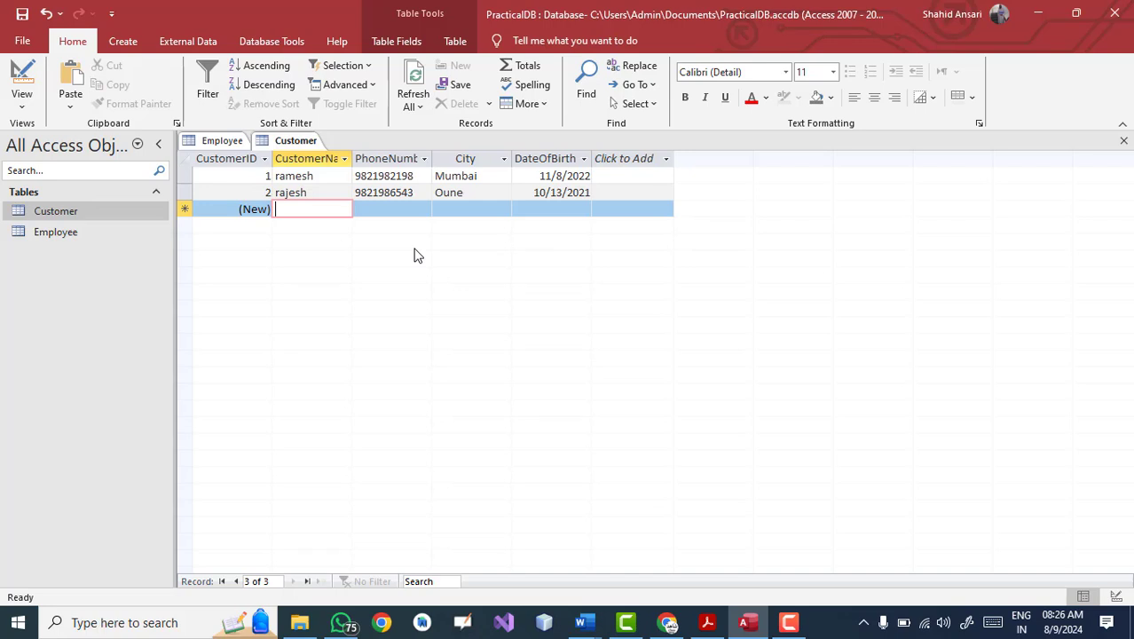
type("soham")
key("Tab")
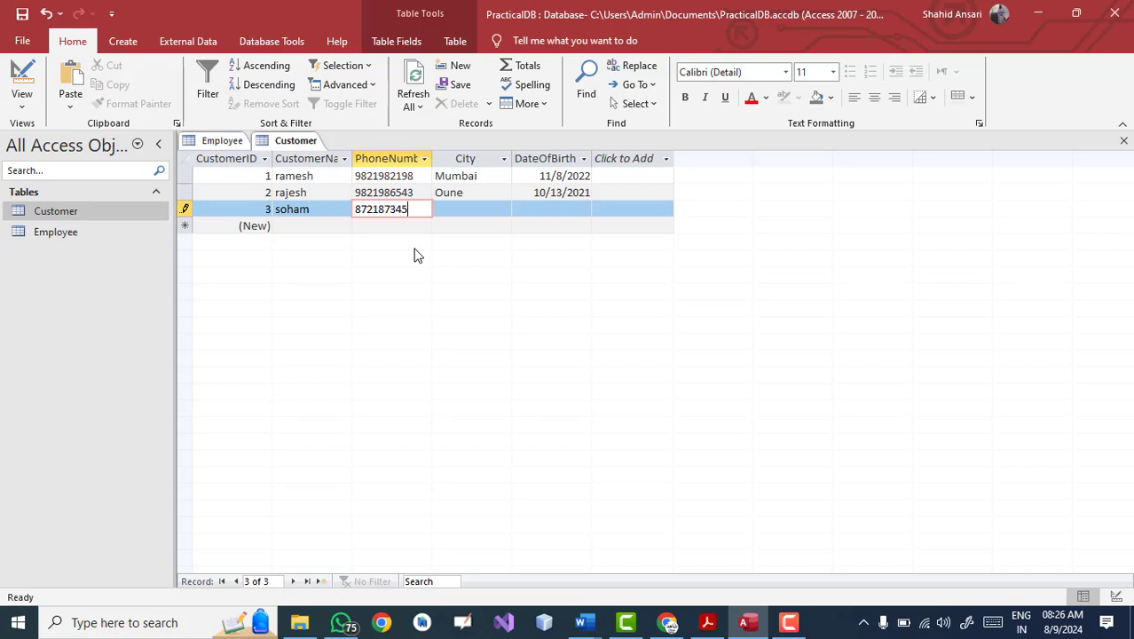
key("Tab")
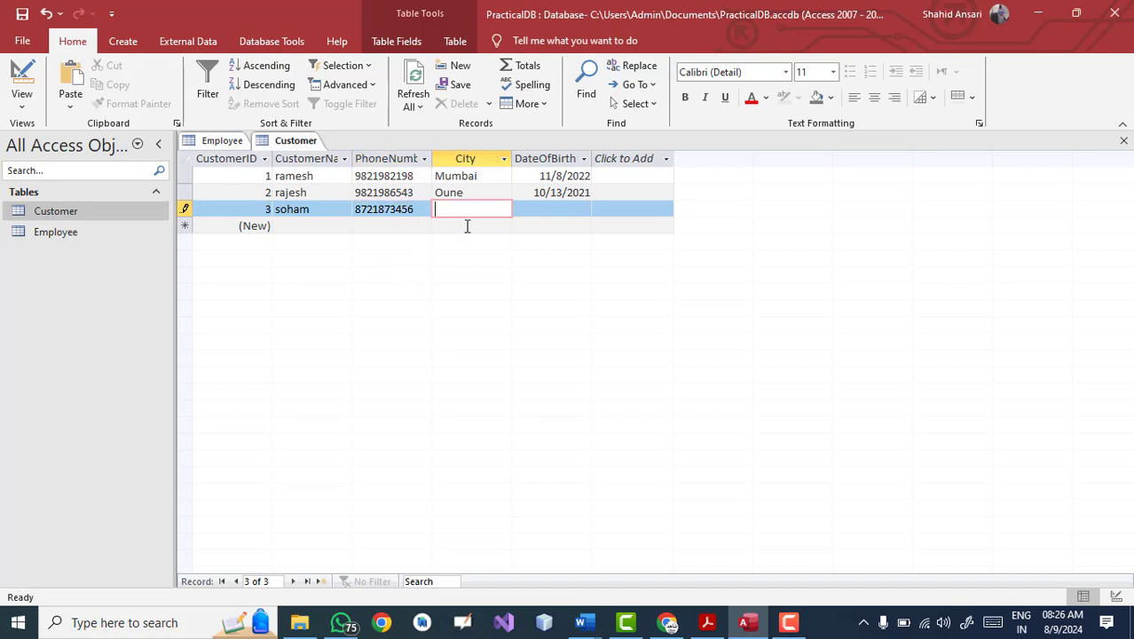
left_click(479, 196)
key("BackSpace")
key("BackSpace")
key("BackSpace")
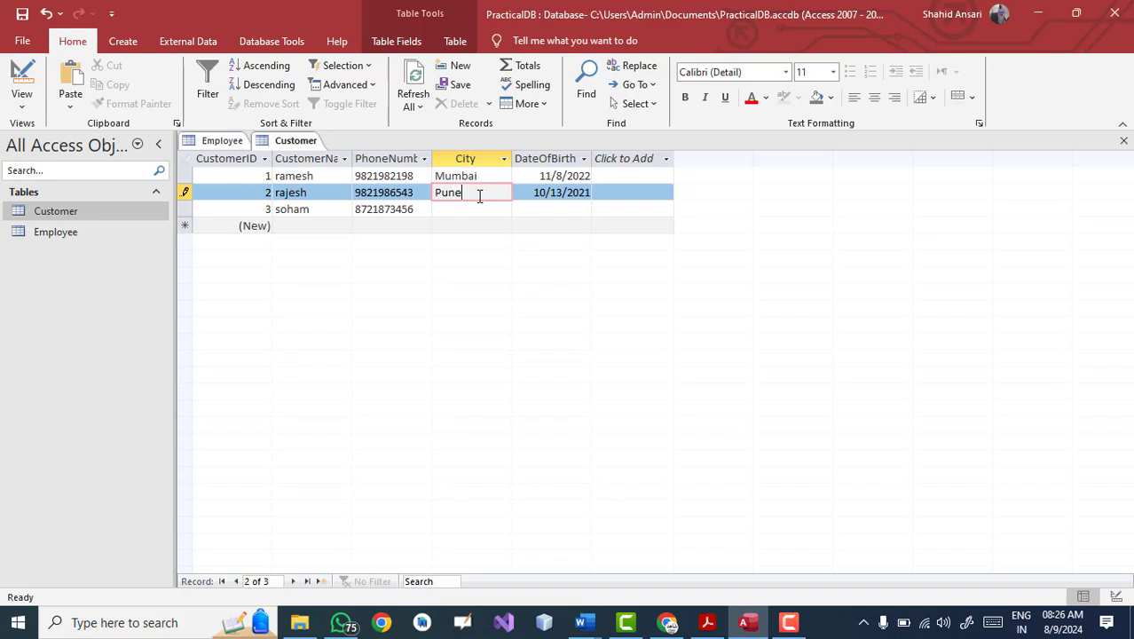
left_click(460, 213)
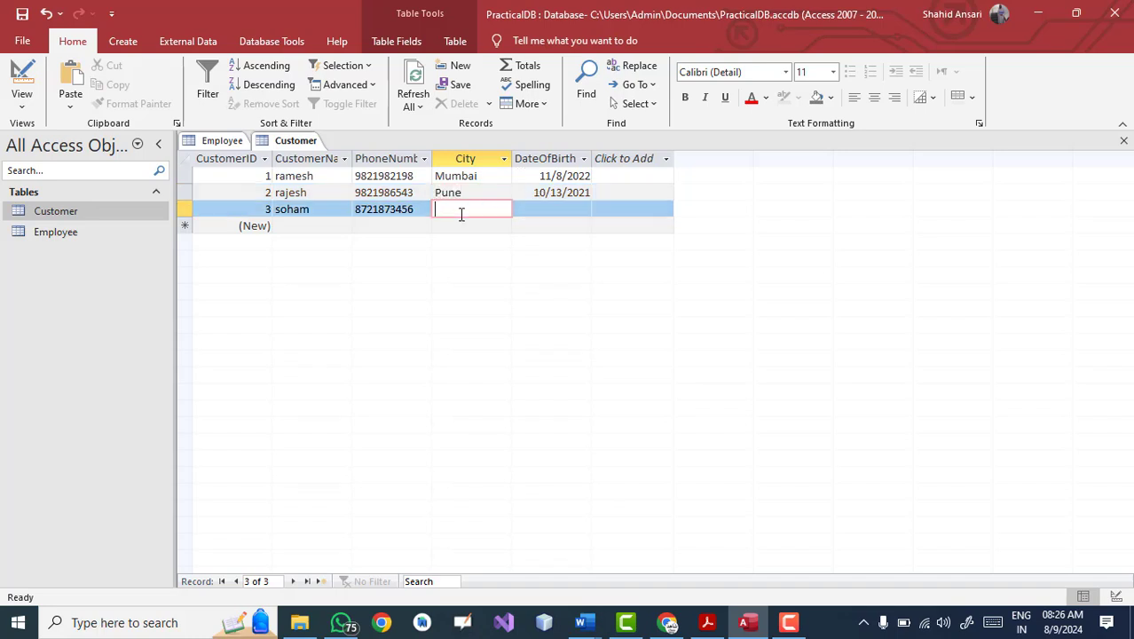
type("Mumbai")
key("Tab")
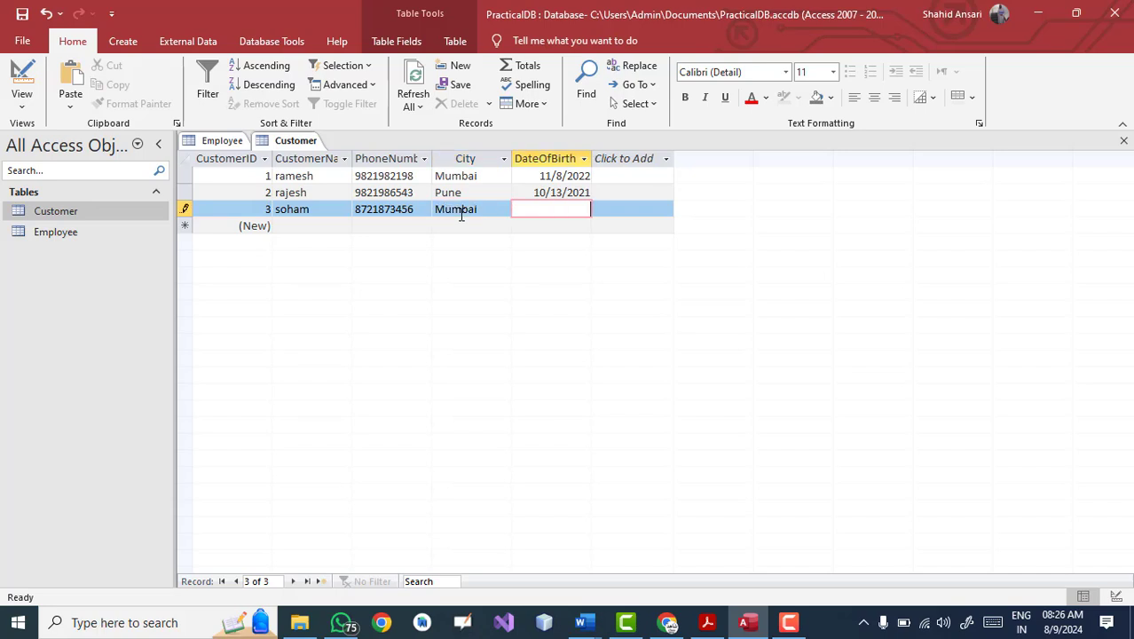
left_click(572, 209)
key("Left")
key("Left")
key("Left")
key("Left")
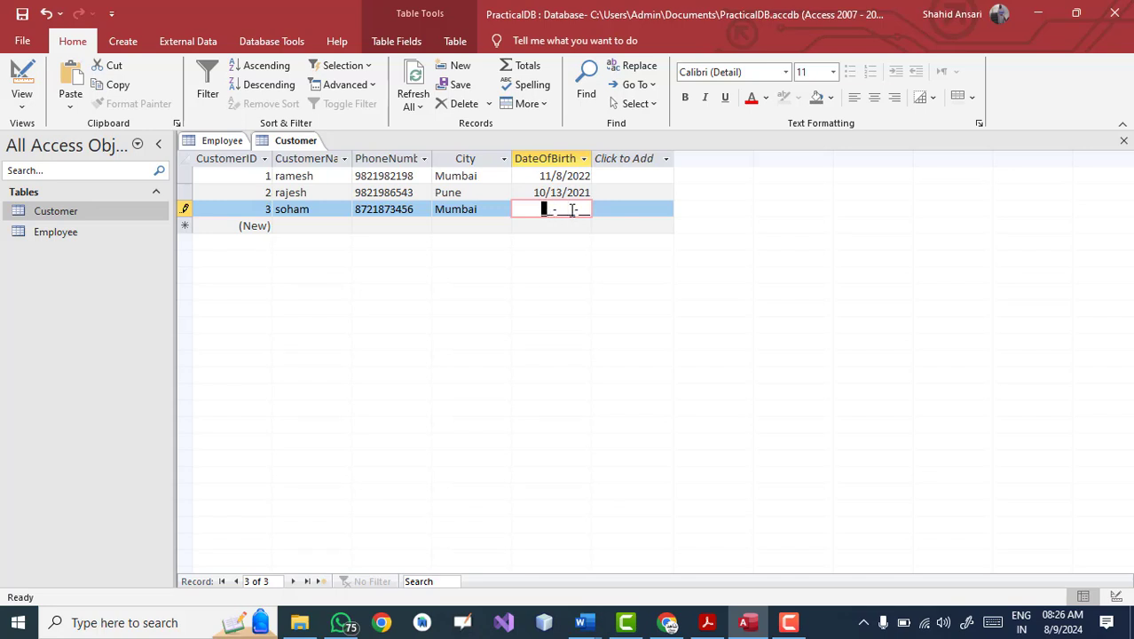
type("11-Dec-20")
key("Return")
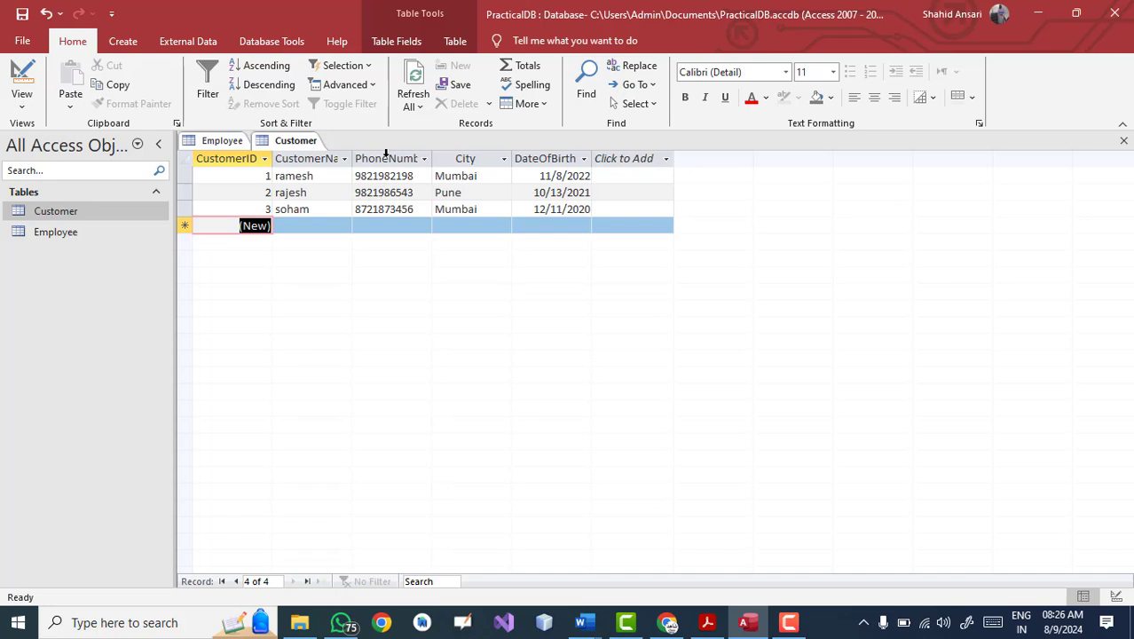
left_click(21, 104)
Step: Return to Design view and launch the Input Mask Wizard for the PhoneNumber field
left_click(57, 166)
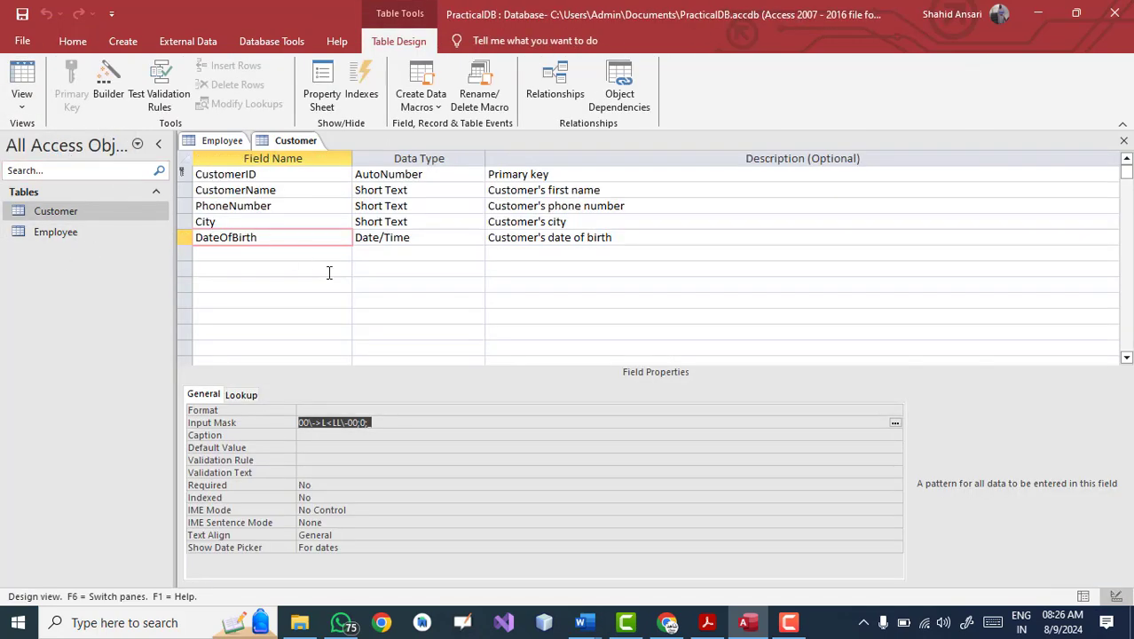
left_click(217, 206)
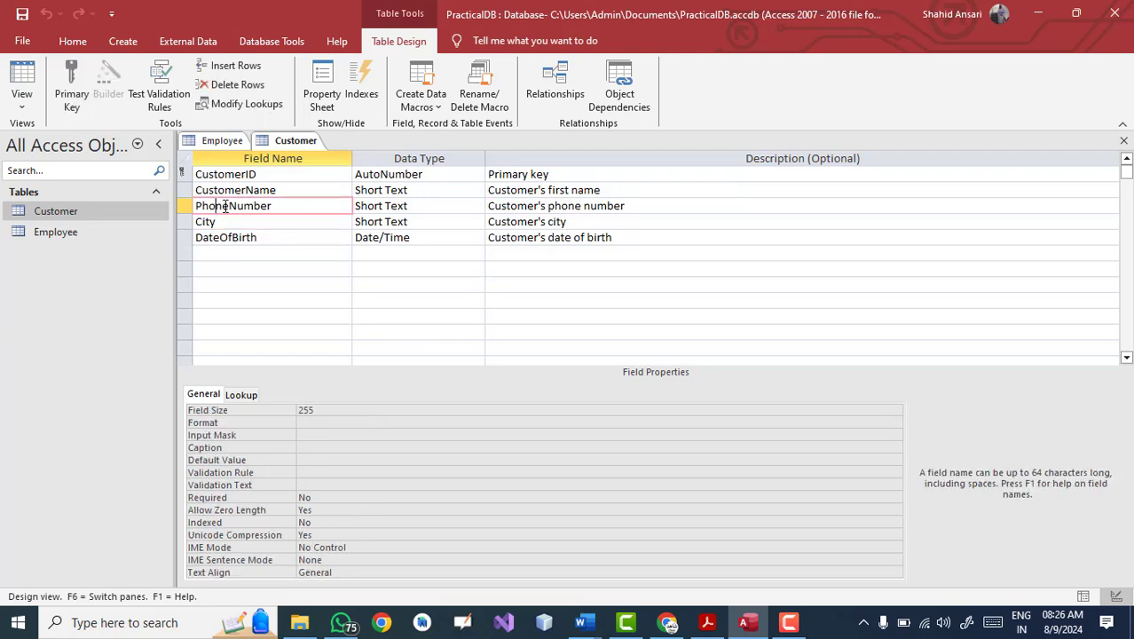
left_click(226, 435)
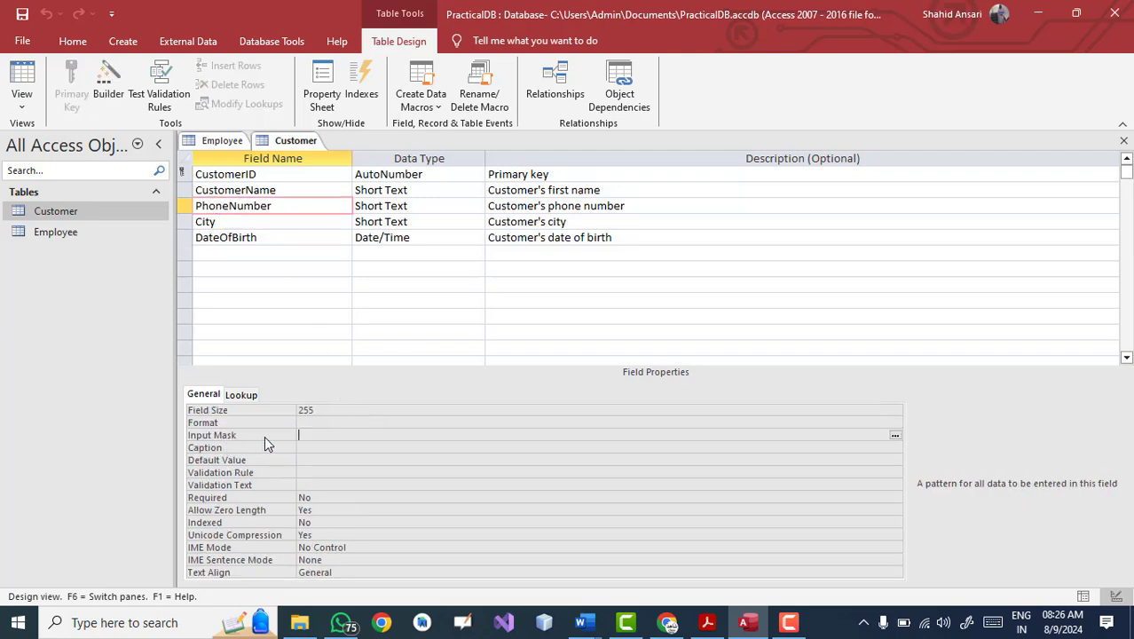
left_click(894, 434)
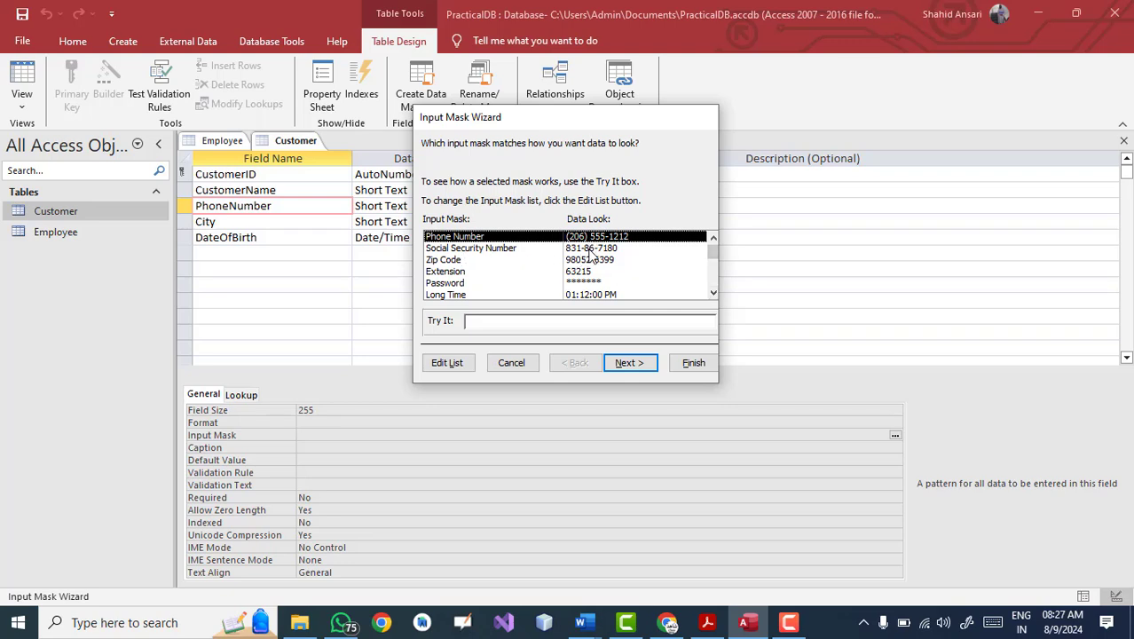
left_click(713, 293)
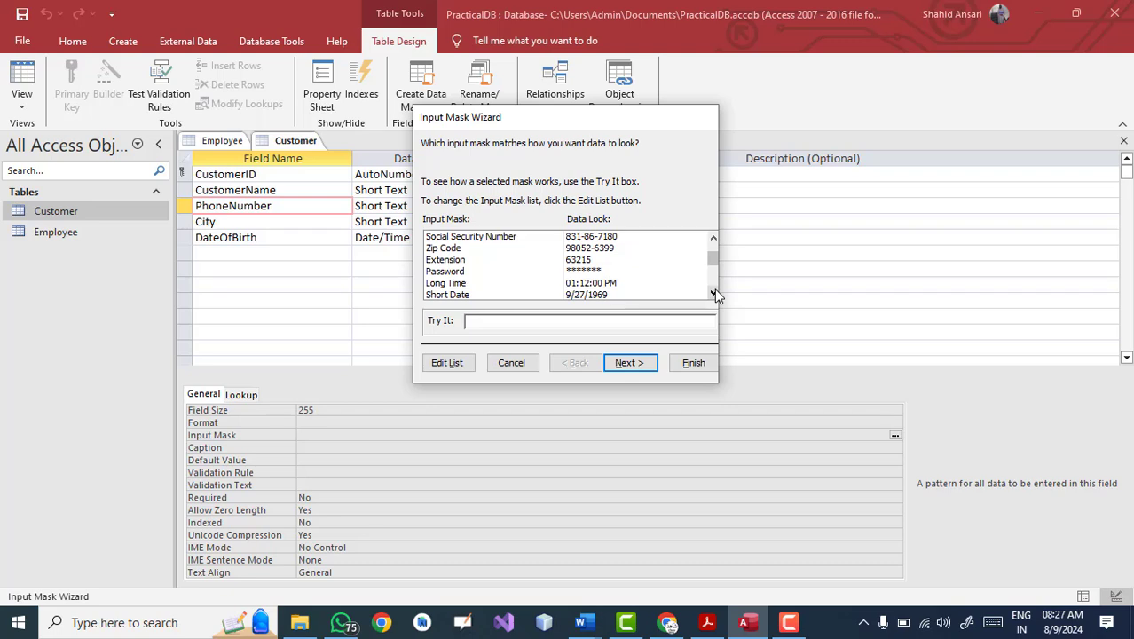
left_click(713, 292)
left_click(714, 292)
left_click(714, 293)
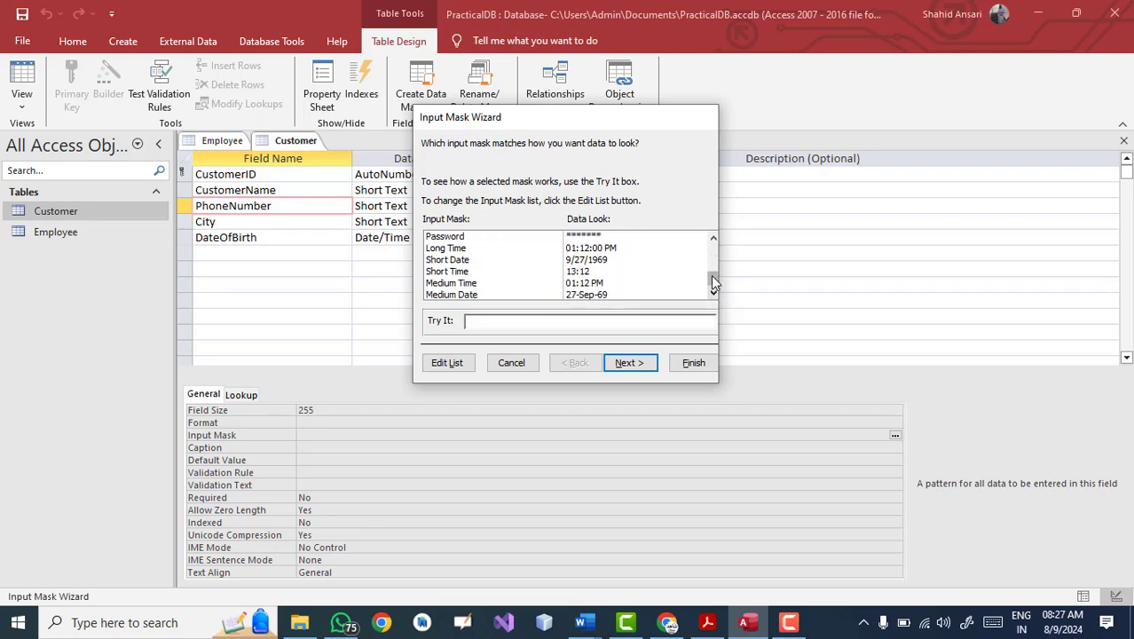
left_click_drag(711, 275, 711, 237)
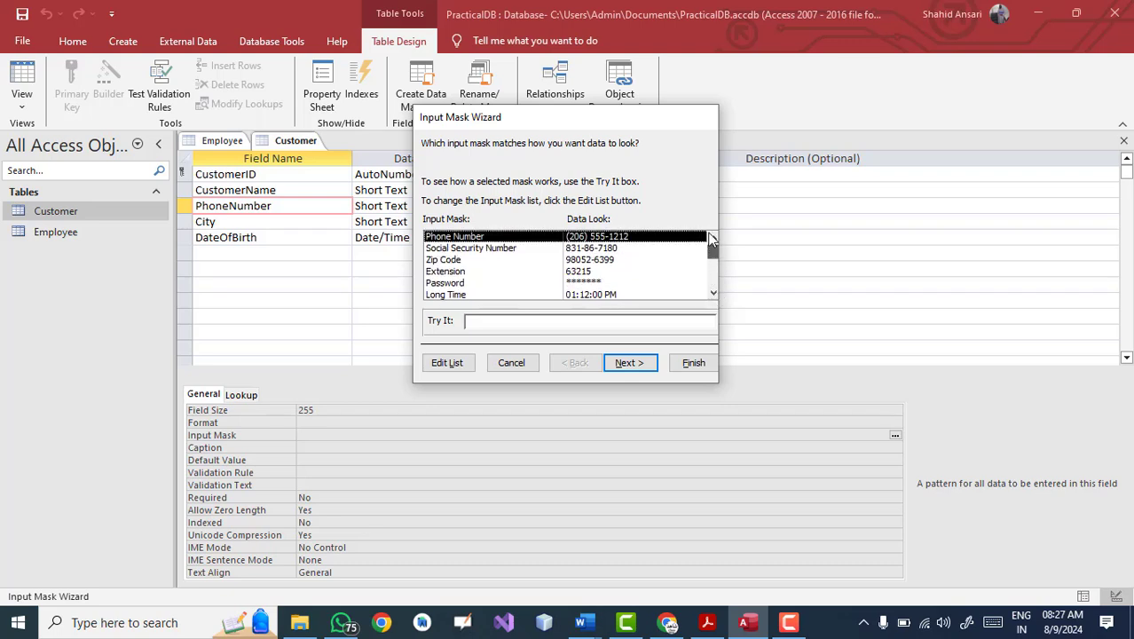
left_click(621, 366)
left_click(544, 246)
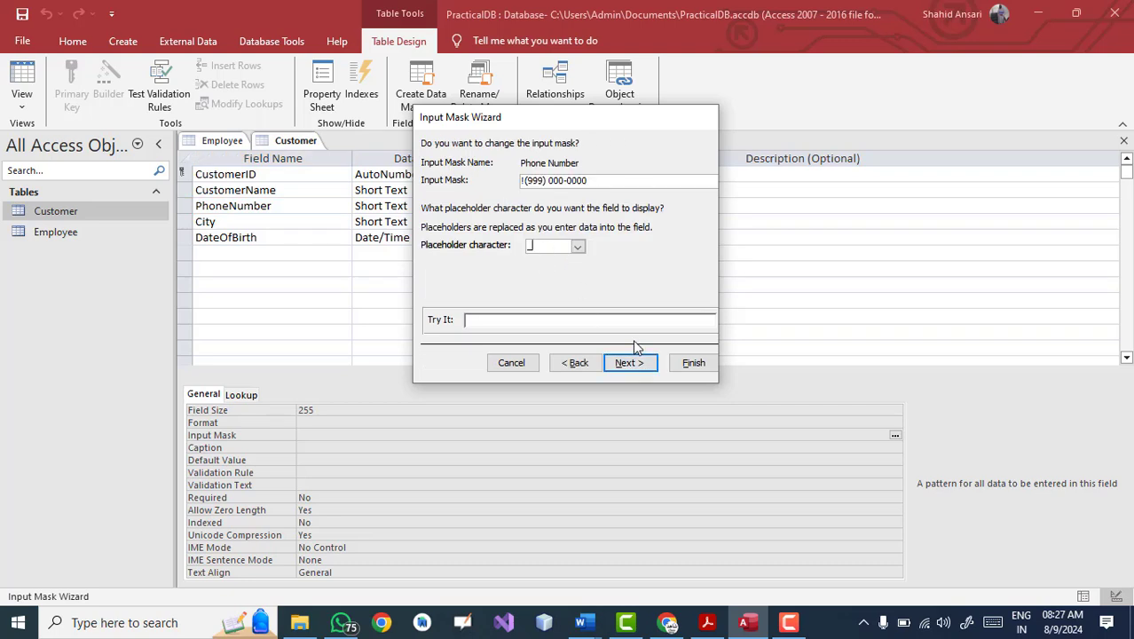
left_click(625, 364)
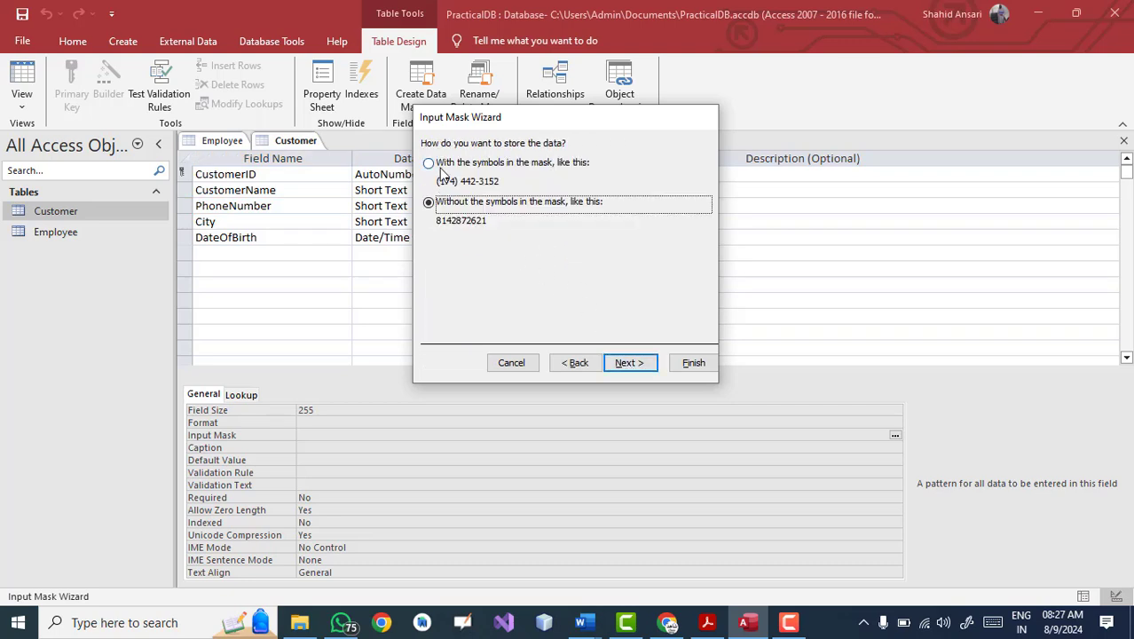
left_click(502, 167)
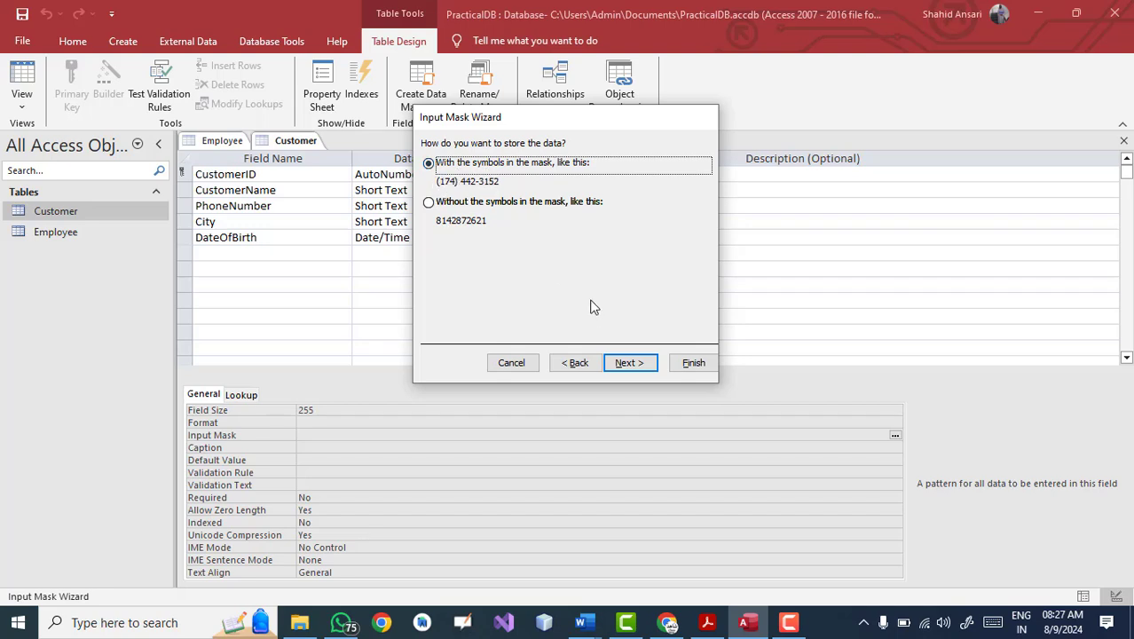
left_click(628, 363)
left_click(690, 363)
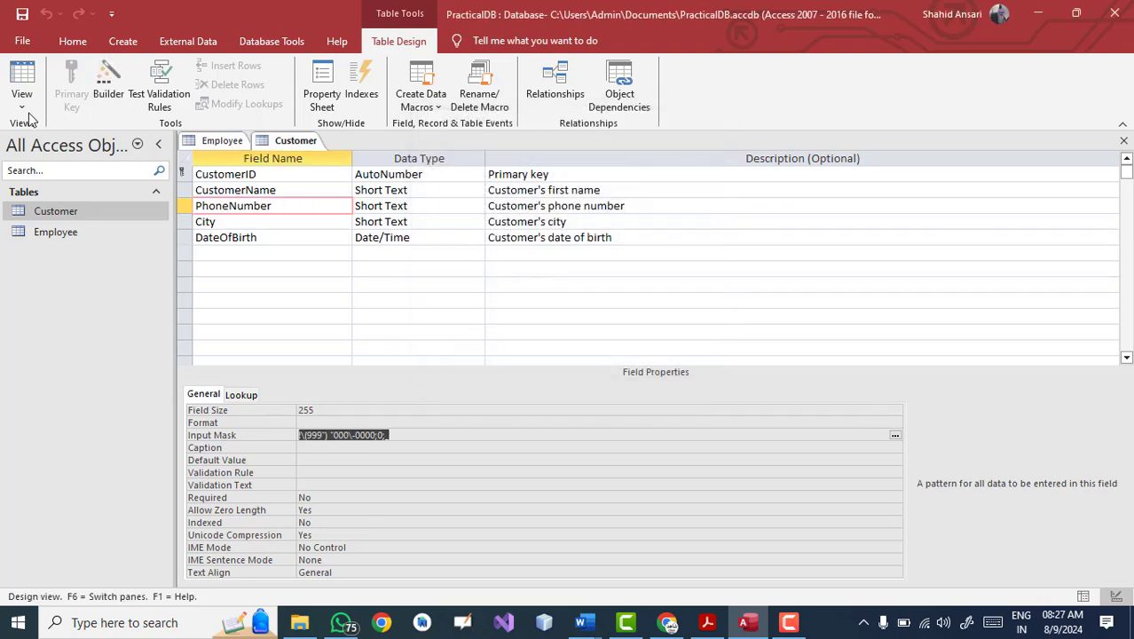
left_click(231, 203)
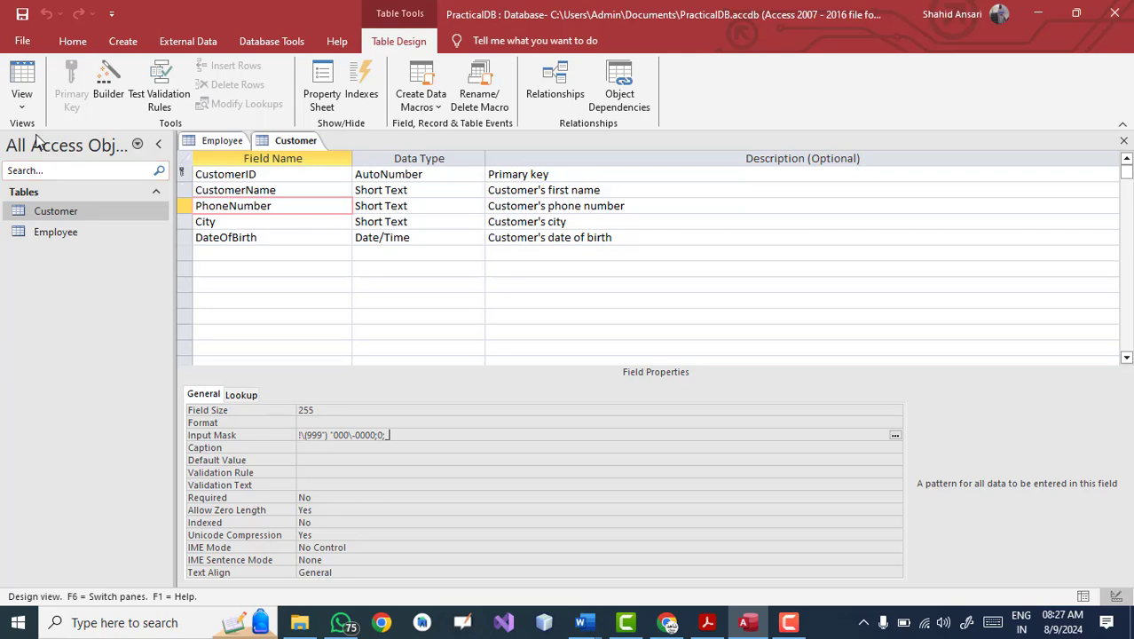
left_click(22, 105)
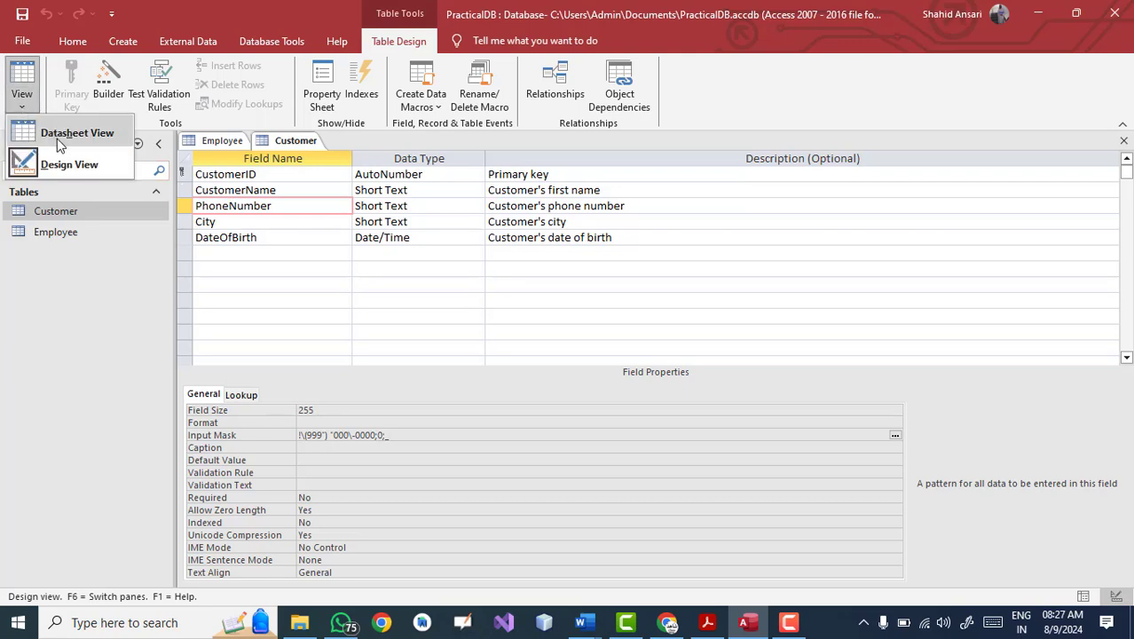
left_click(56, 138)
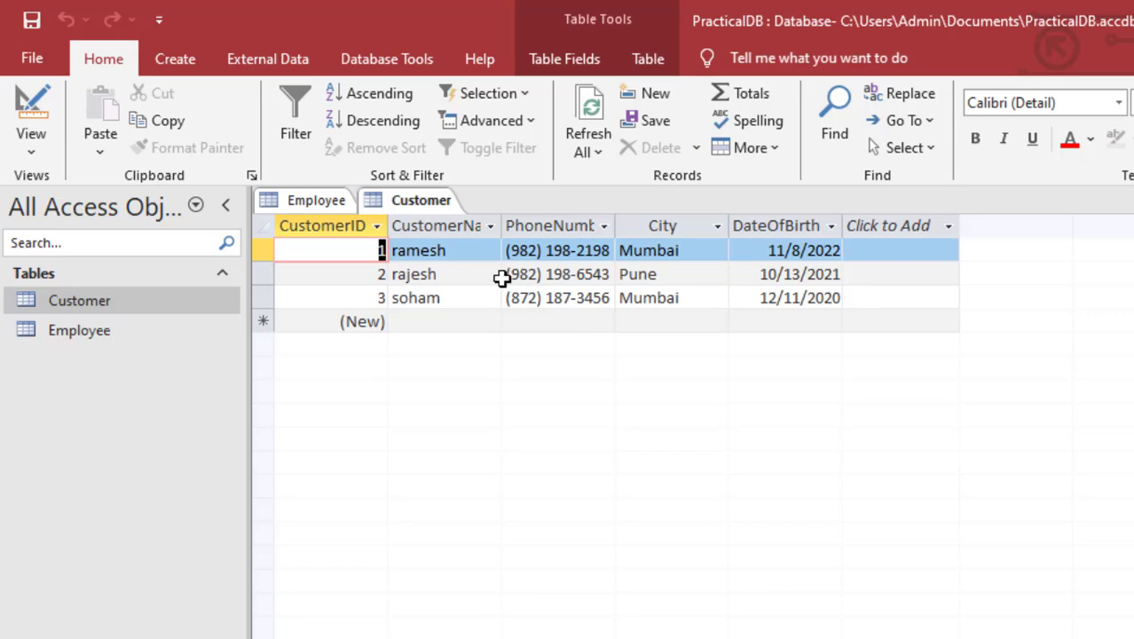
Step: Add the fourth customer's name, phone number, city Mumbai and birth date 12-Dec-90
left_click(425, 324)
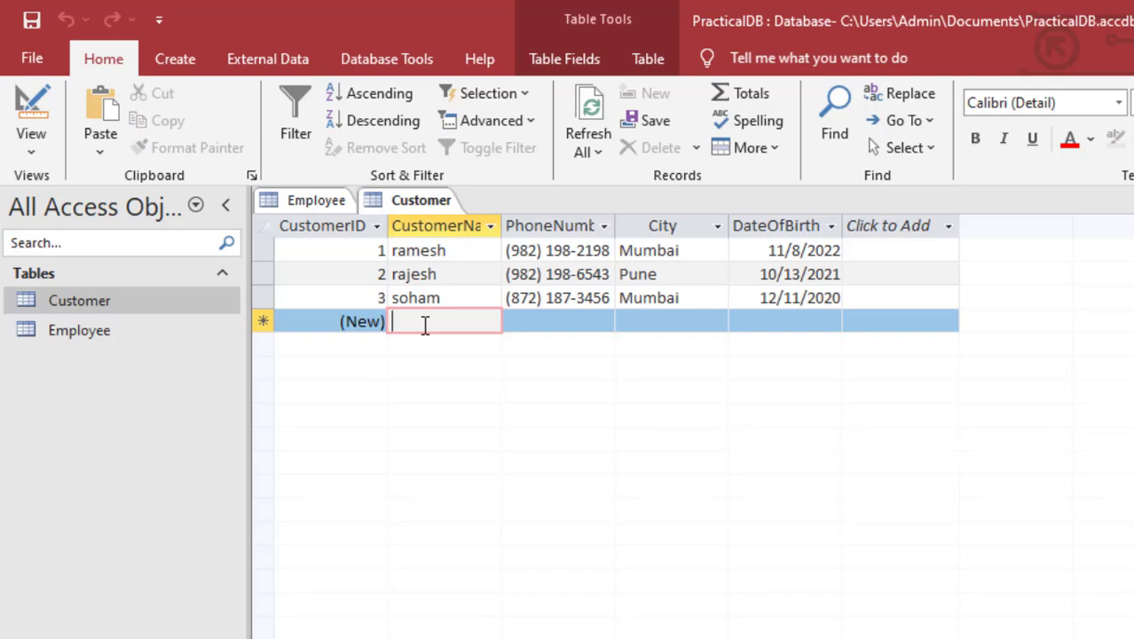
type("seema")
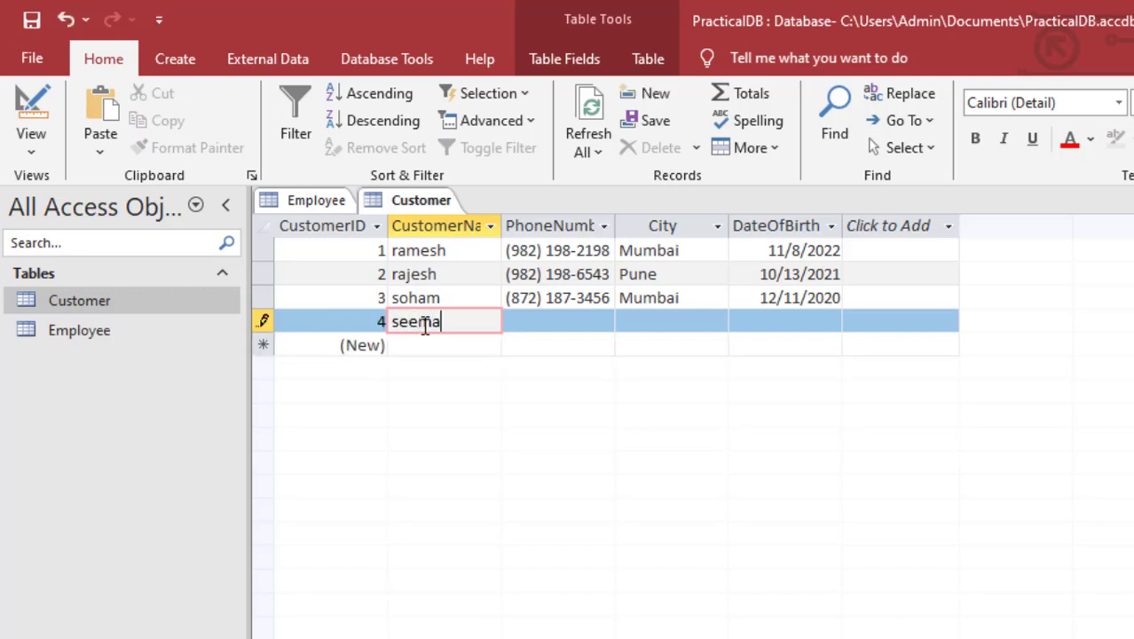
key("Tab")
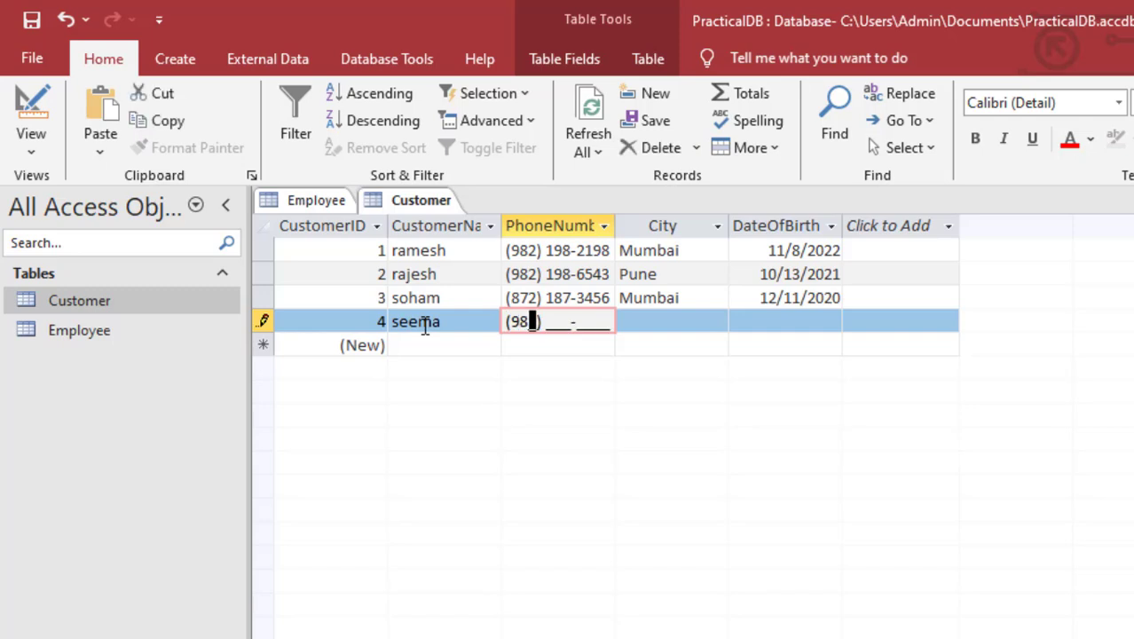
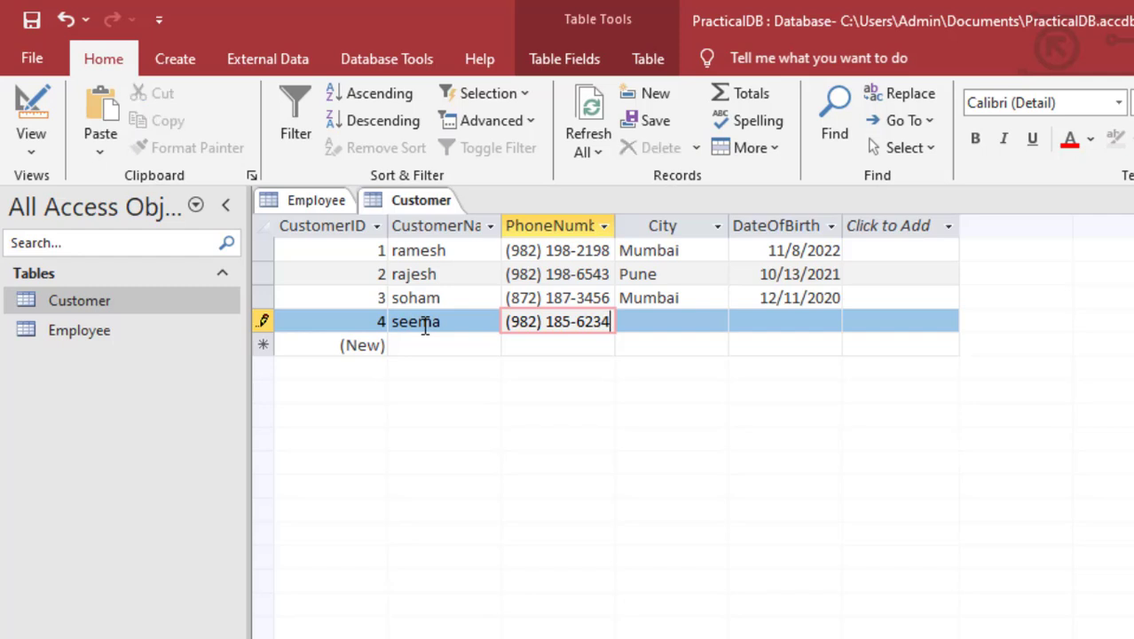
key("Tab")
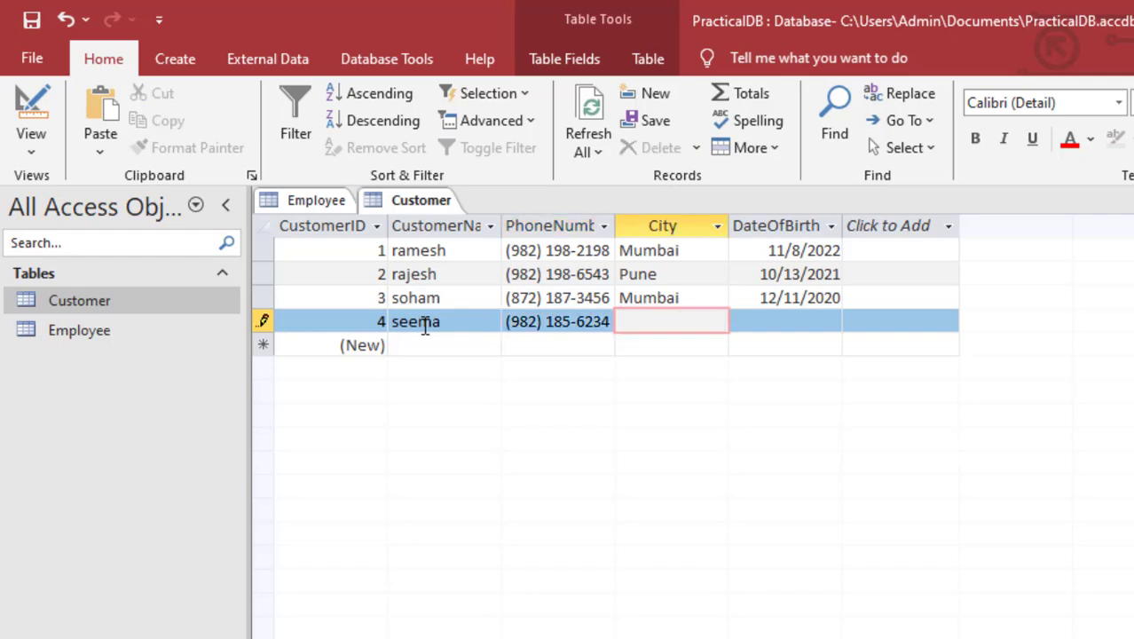
type("Mumbai")
key("Tab")
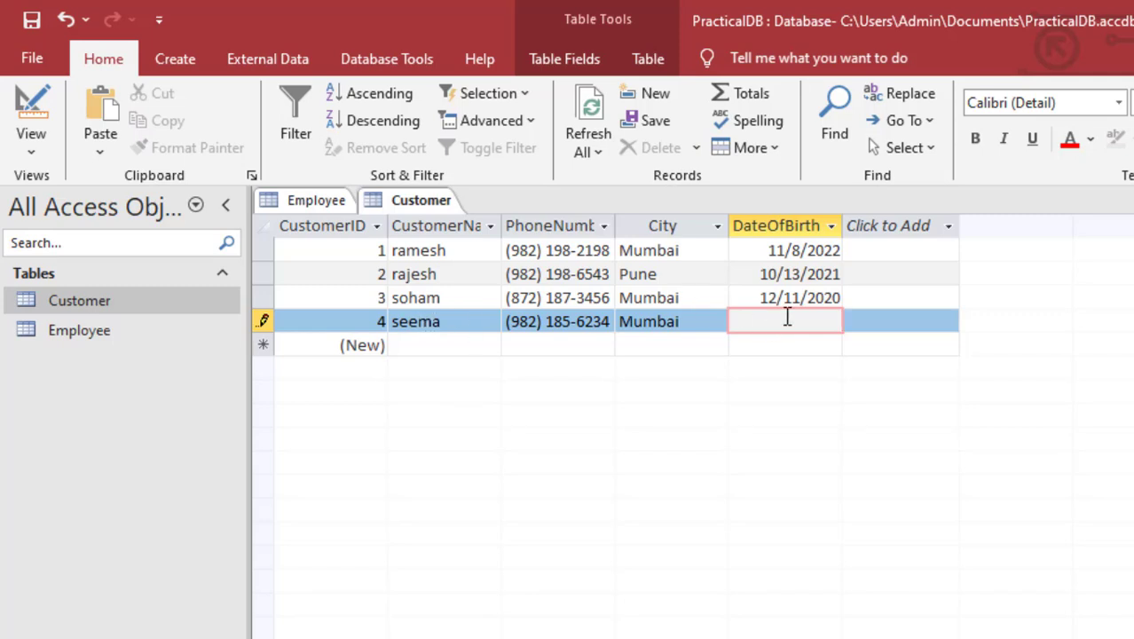
left_click(786, 320)
key("Left")
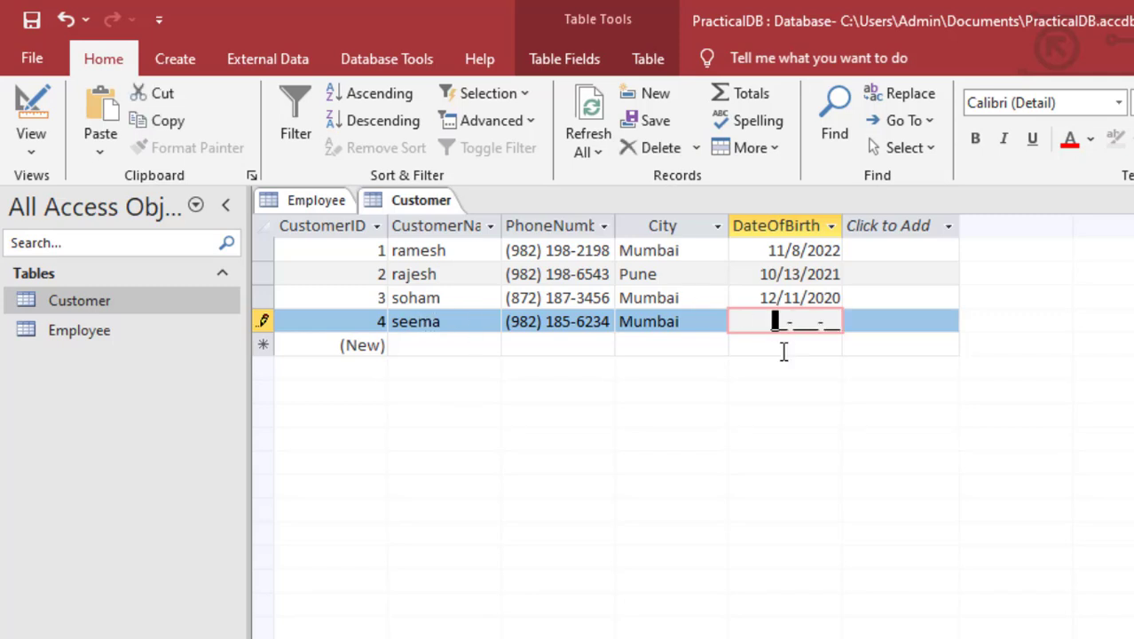
type("12-Dec-")
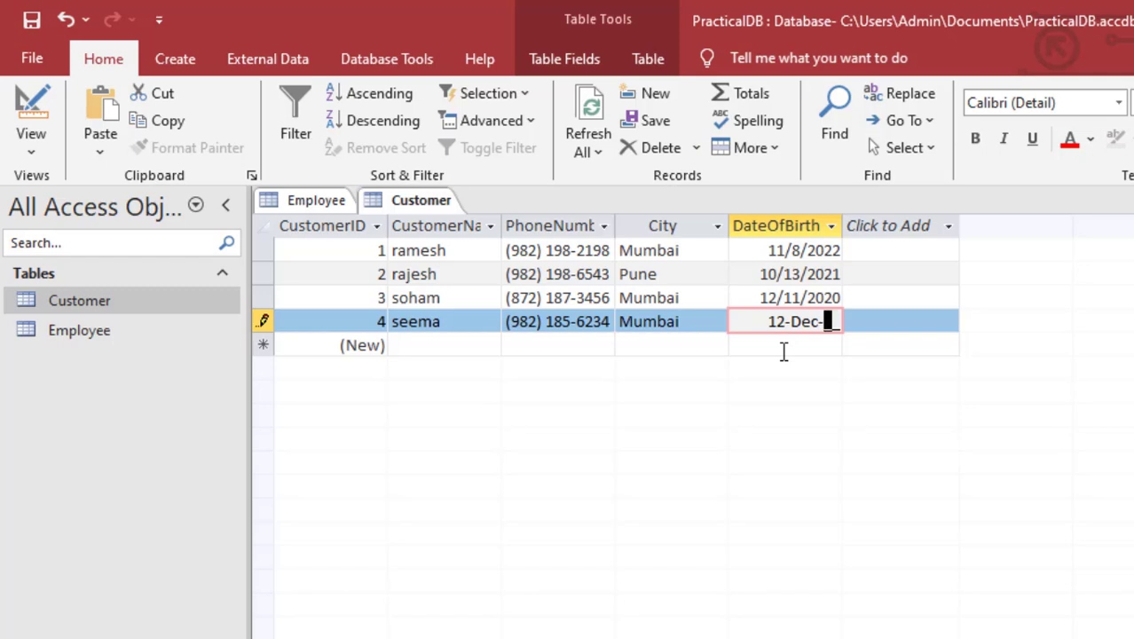
type("90")
key("Return")
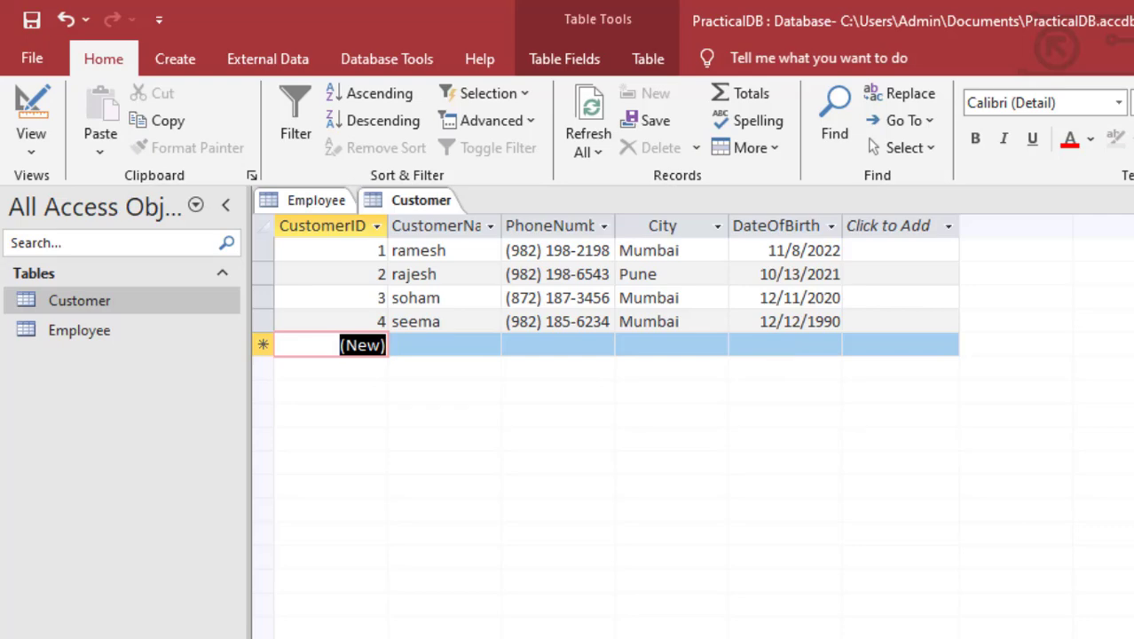
key("alt+Tab")
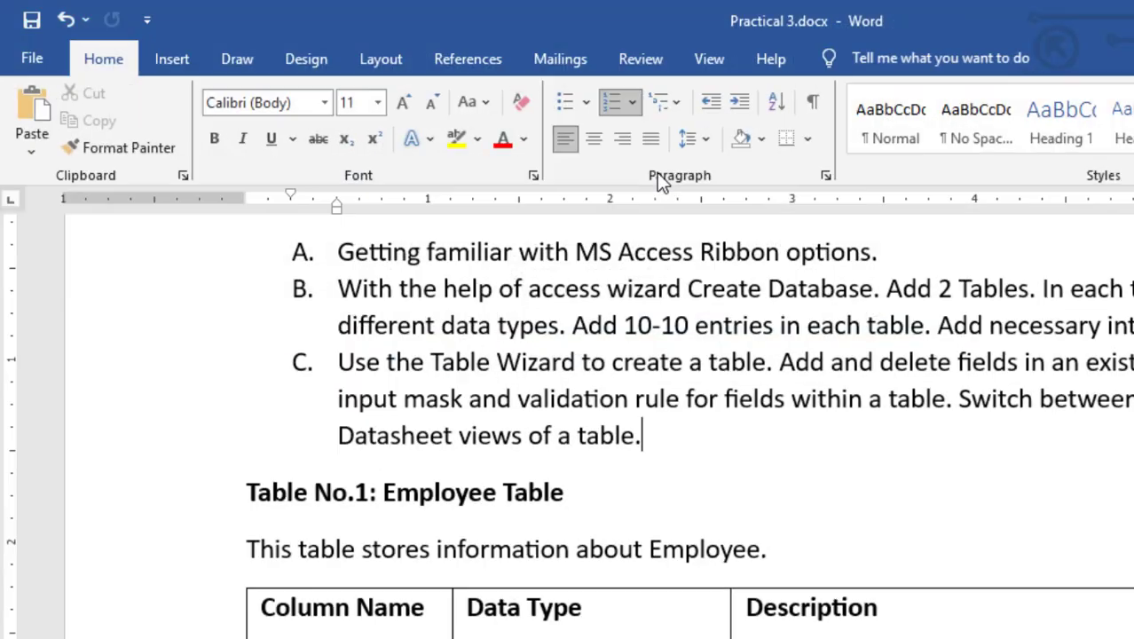
left_click(746, 490)
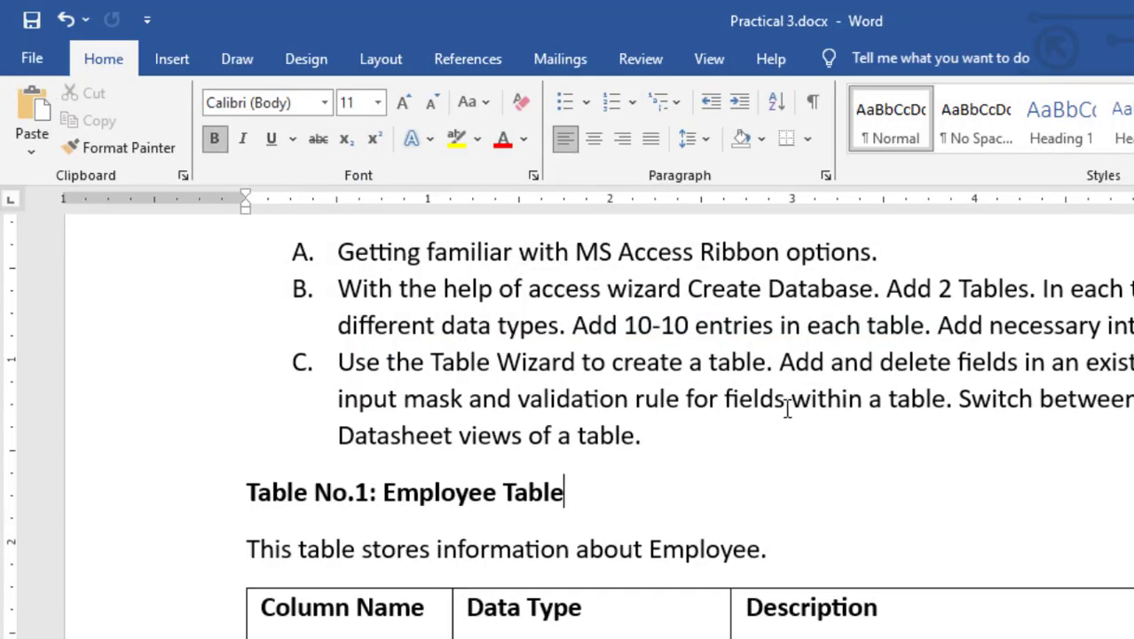
left_click(959, 295)
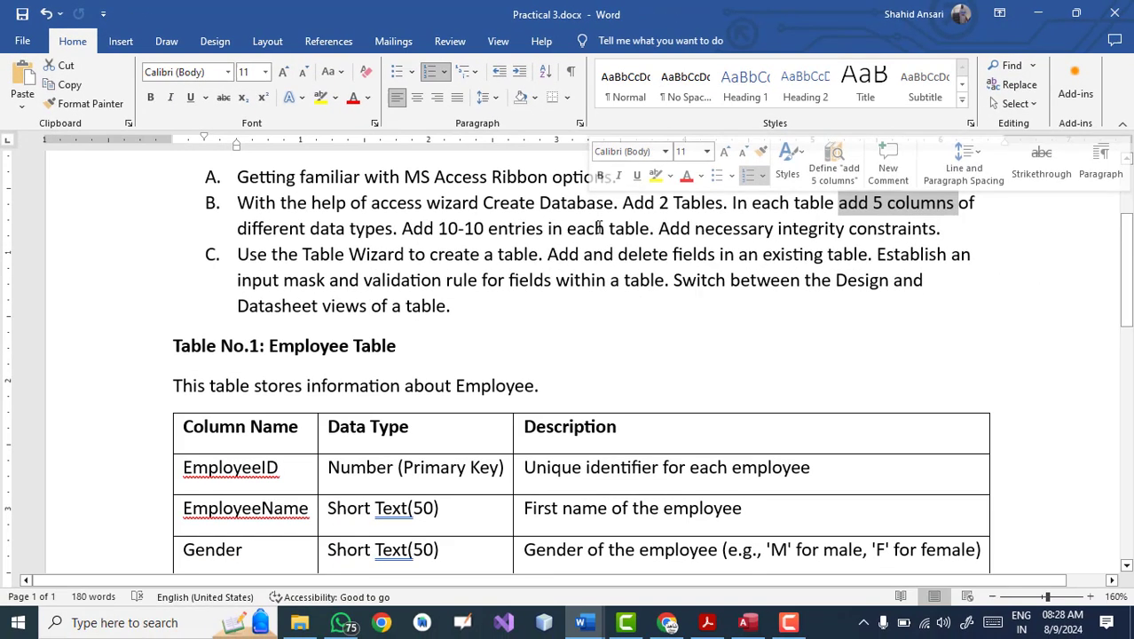
left_click(557, 252)
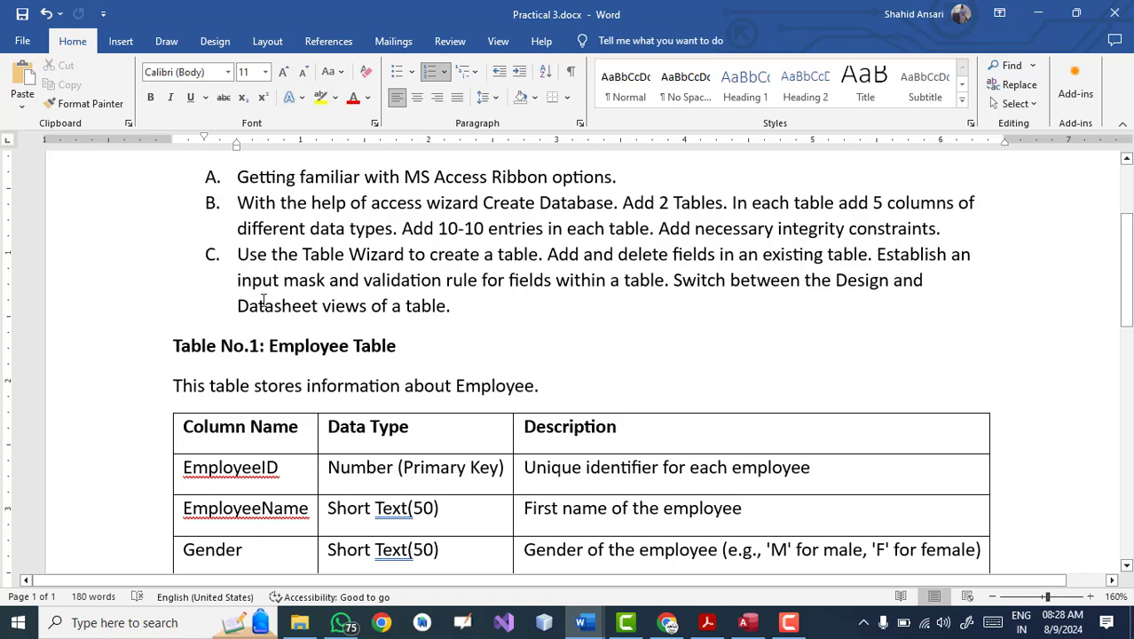
left_click_drag(244, 284, 923, 282)
left_click(673, 280)
left_click(471, 342)
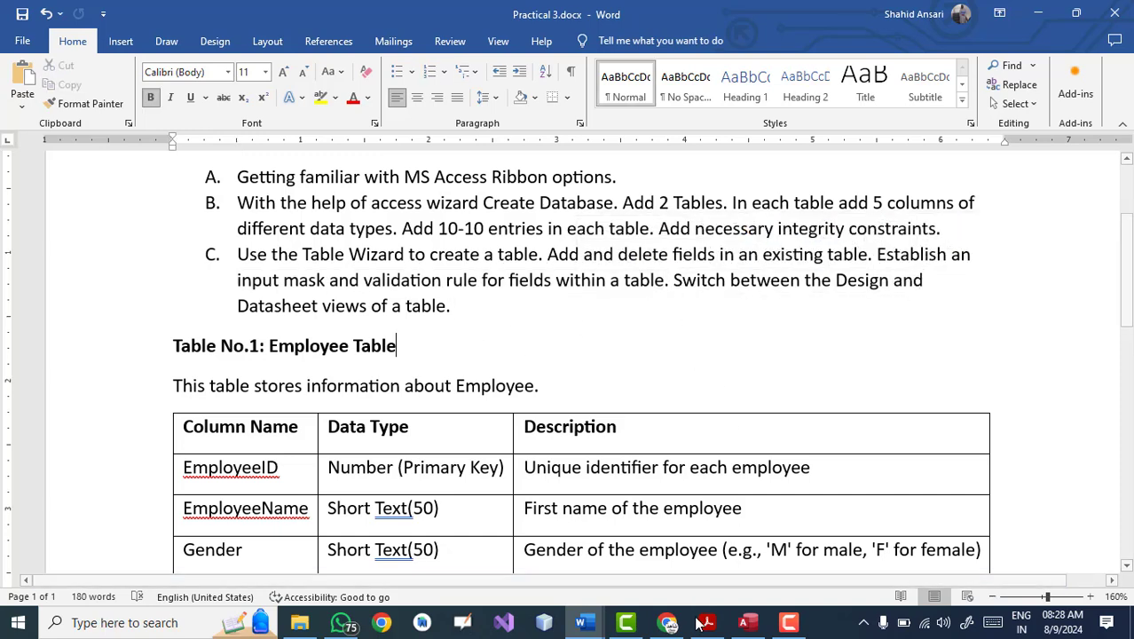
left_click(752, 619)
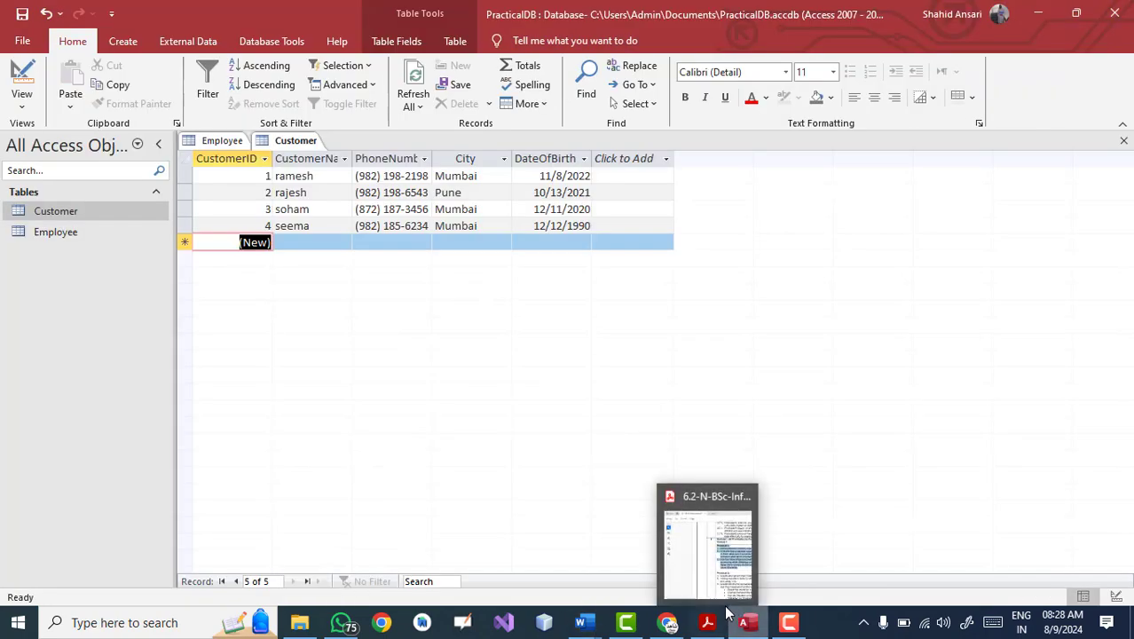
Step: Bring Access back to the front and switch the Customer table to Design view
left_click(747, 621)
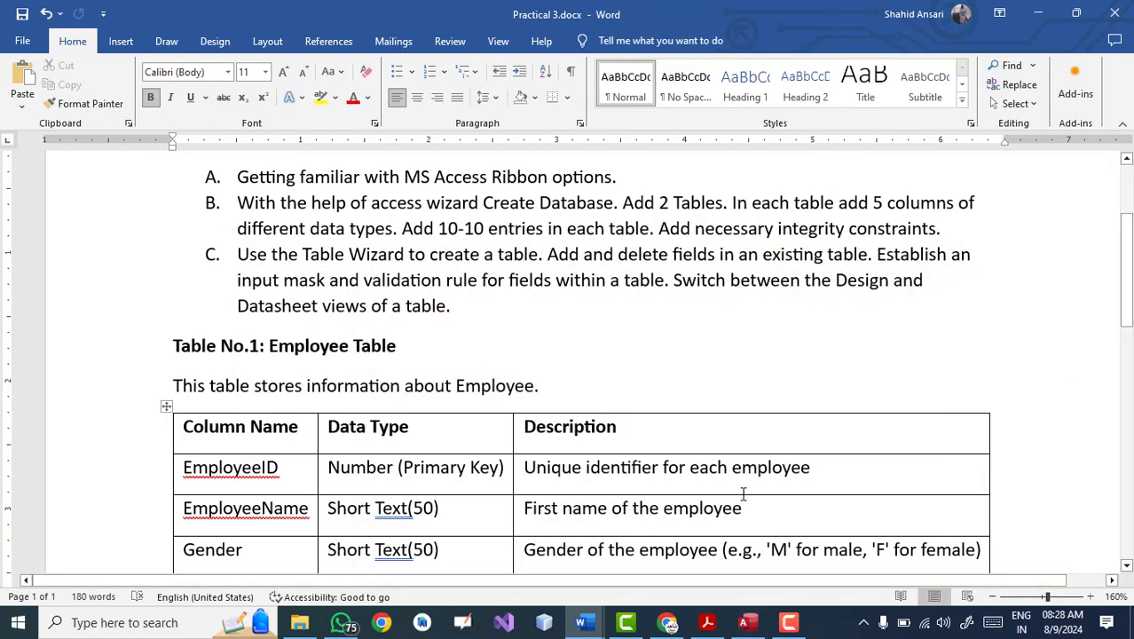
left_click(748, 625)
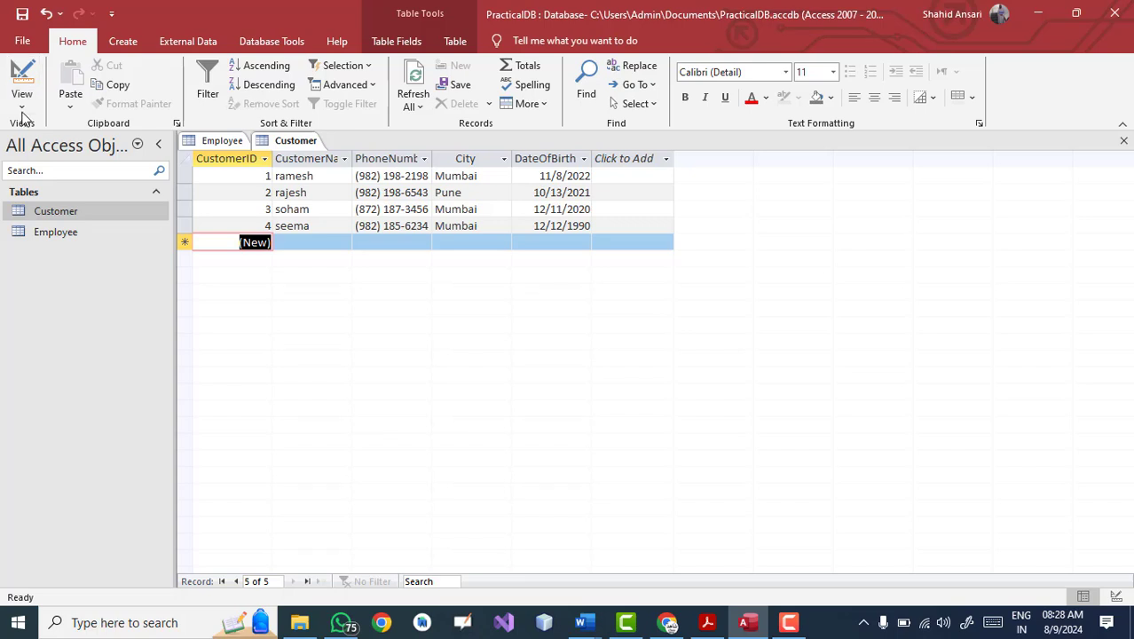
left_click(21, 105)
left_click(30, 132)
left_click(21, 101)
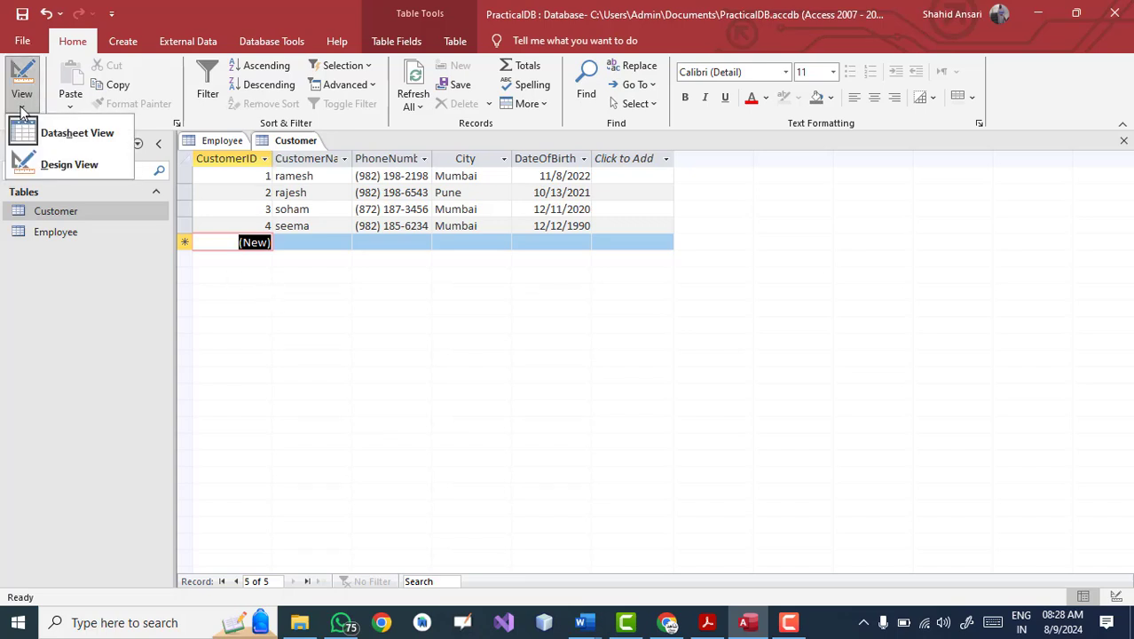
left_click(45, 165)
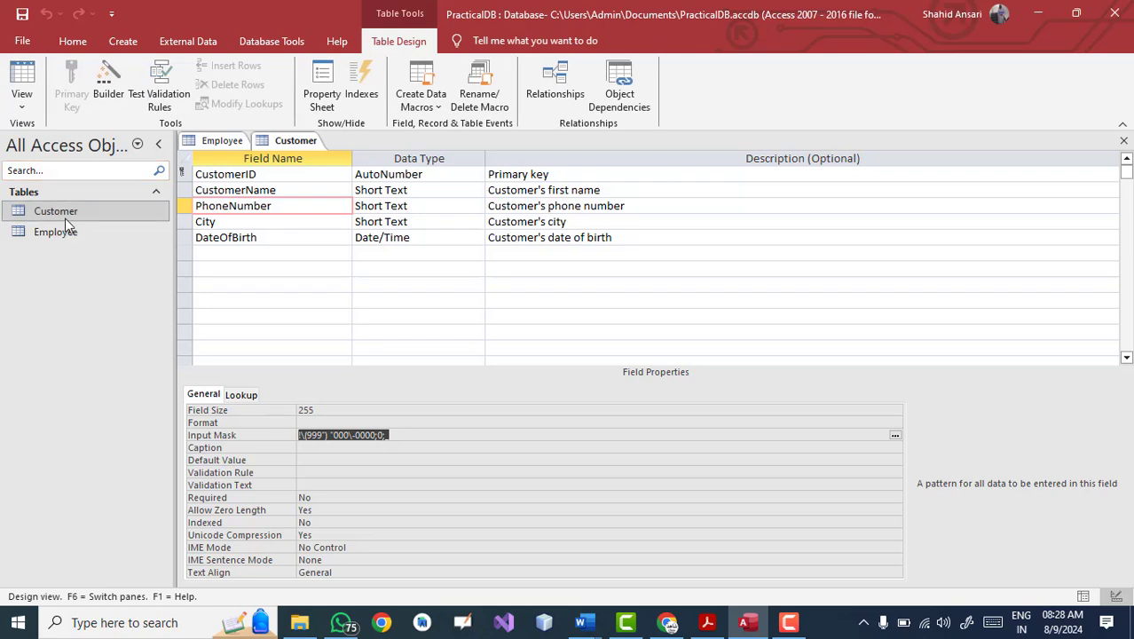